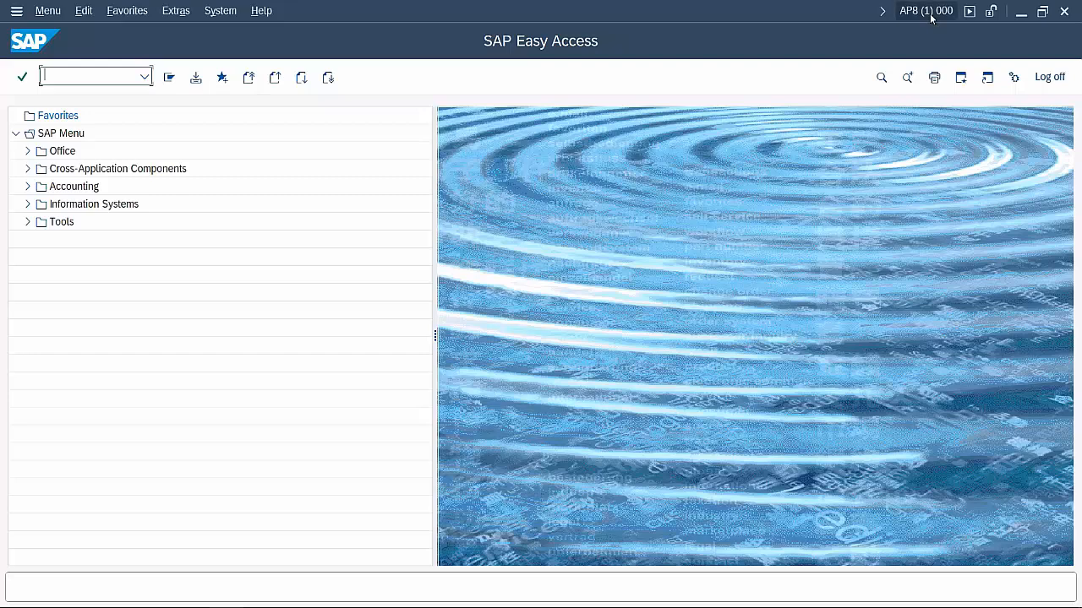
Check which user is logged on to this session and try to run transactions SU53 and ST22
left_click(925, 11)
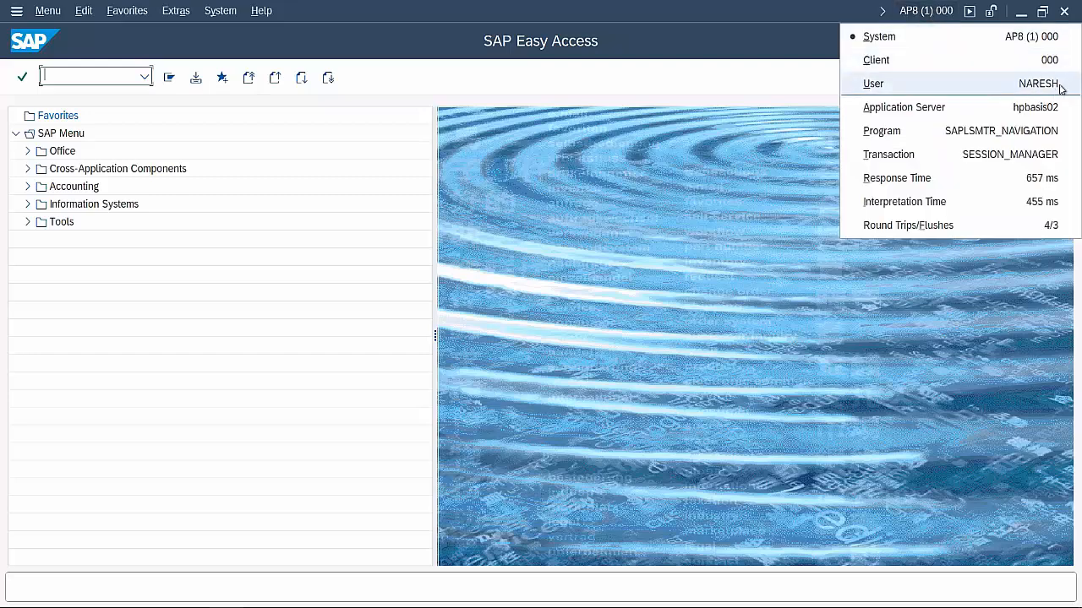
left_click(520, 83)
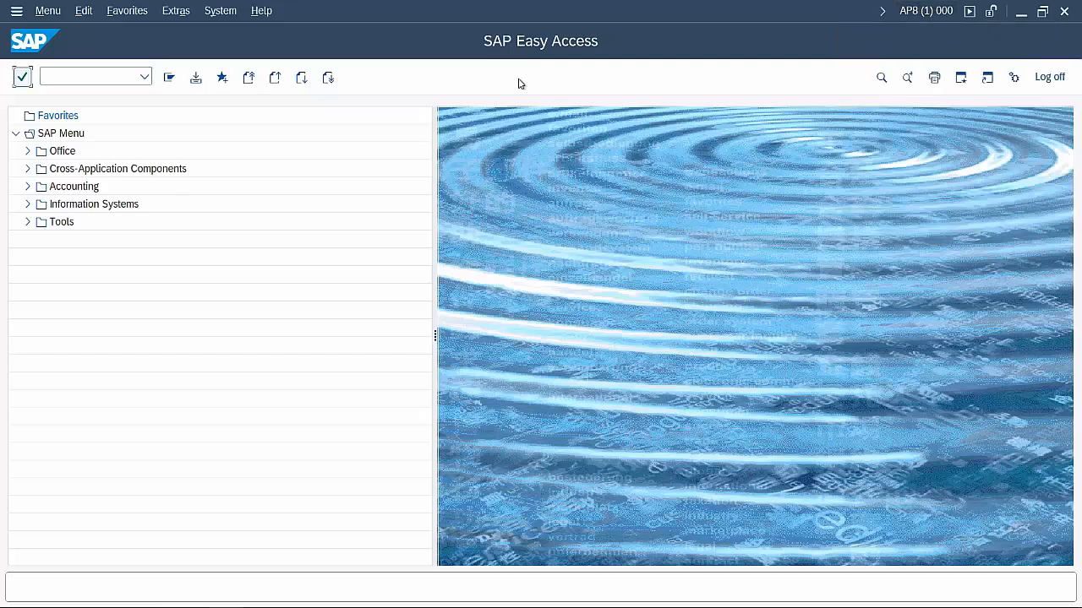
left_click(113, 77)
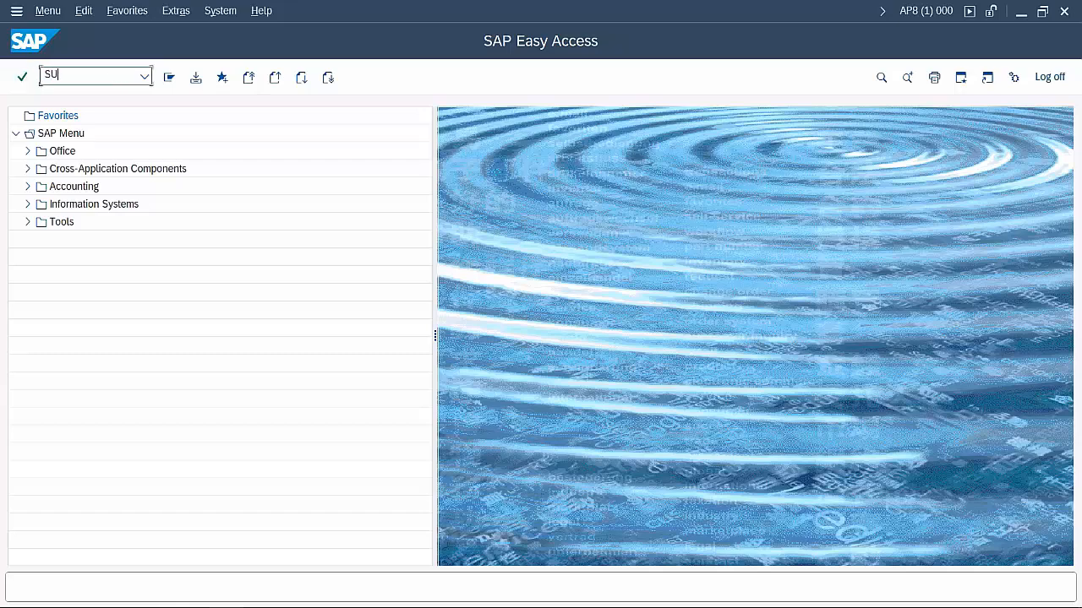
type("SU53")
key("Return")
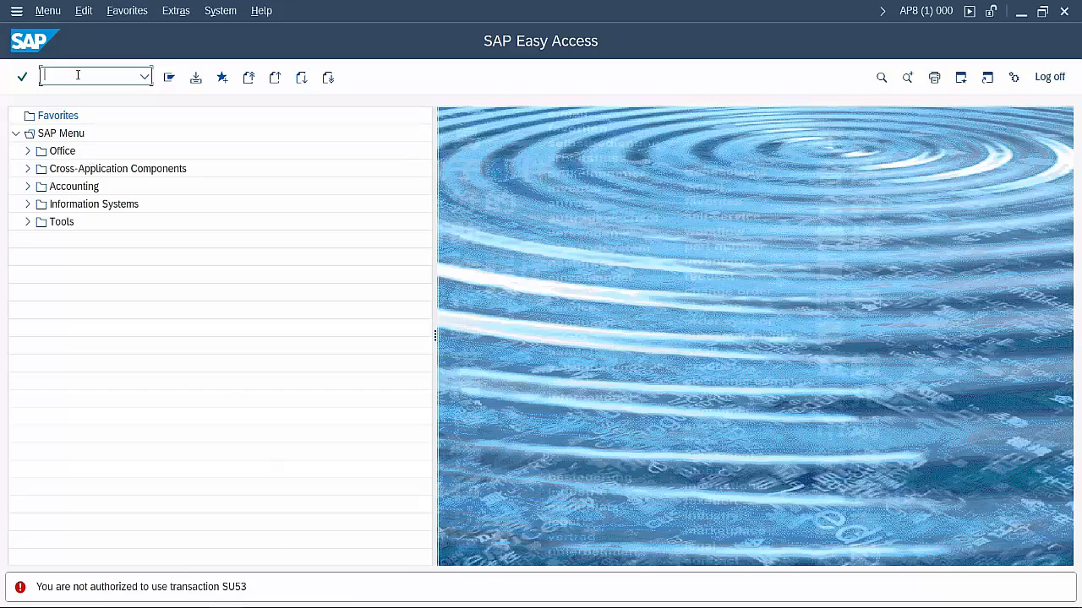
type("ST22")
key("Return")
Recheck the restricted session's user, switch to the other SAP session and check which user is logged on there
left_click(925, 10)
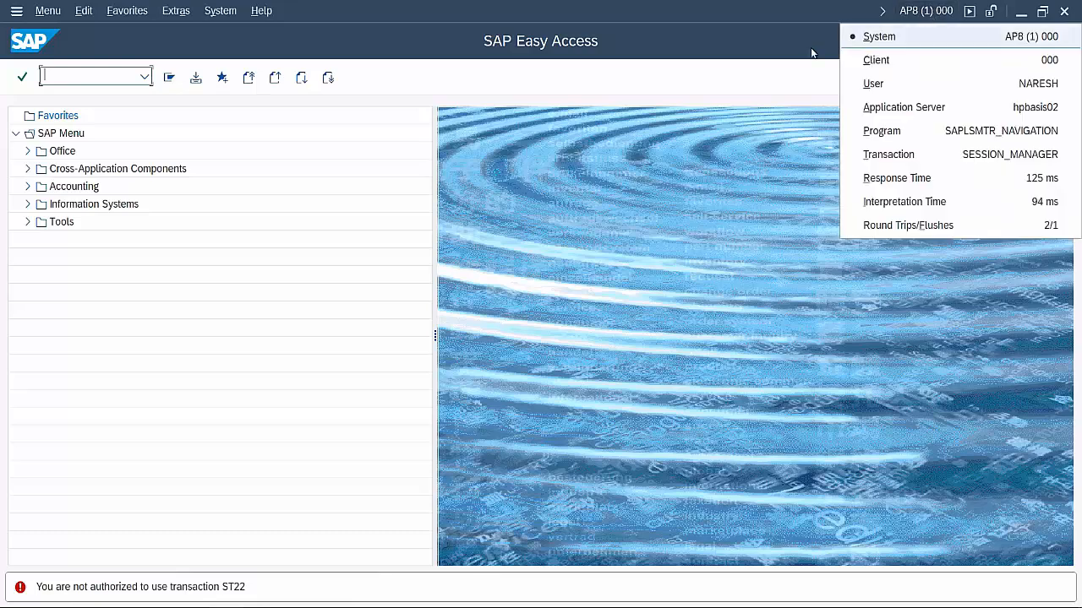
left_click(734, 65)
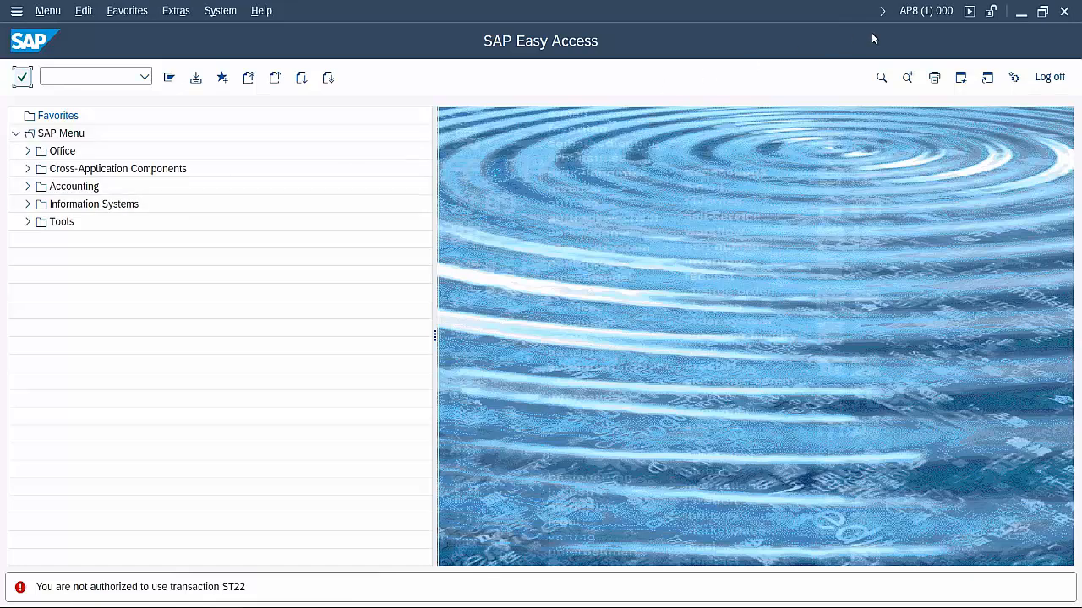
left_click(1022, 17)
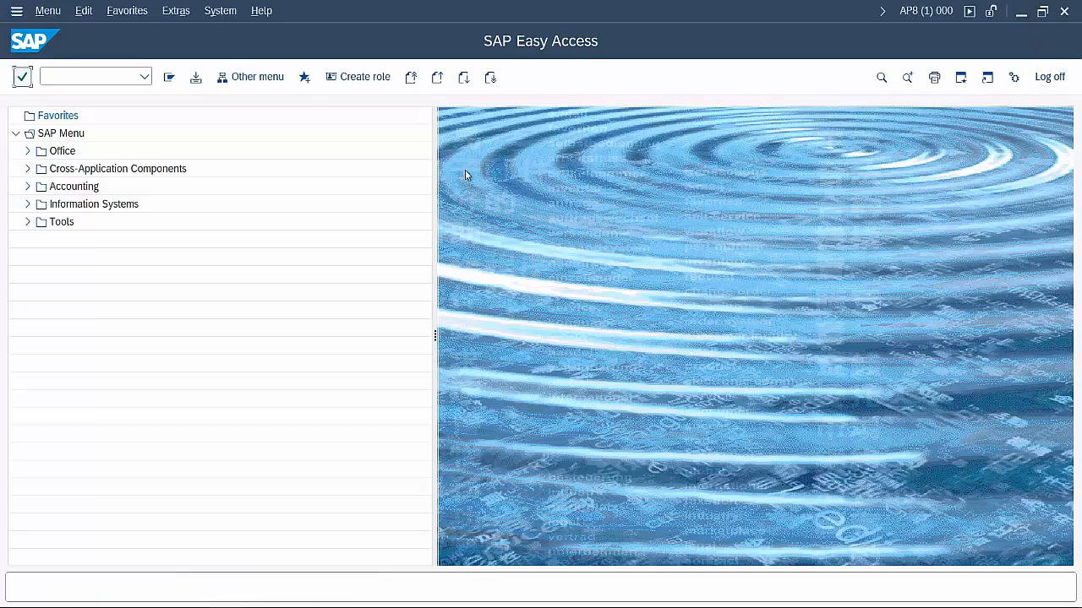
left_click(928, 14)
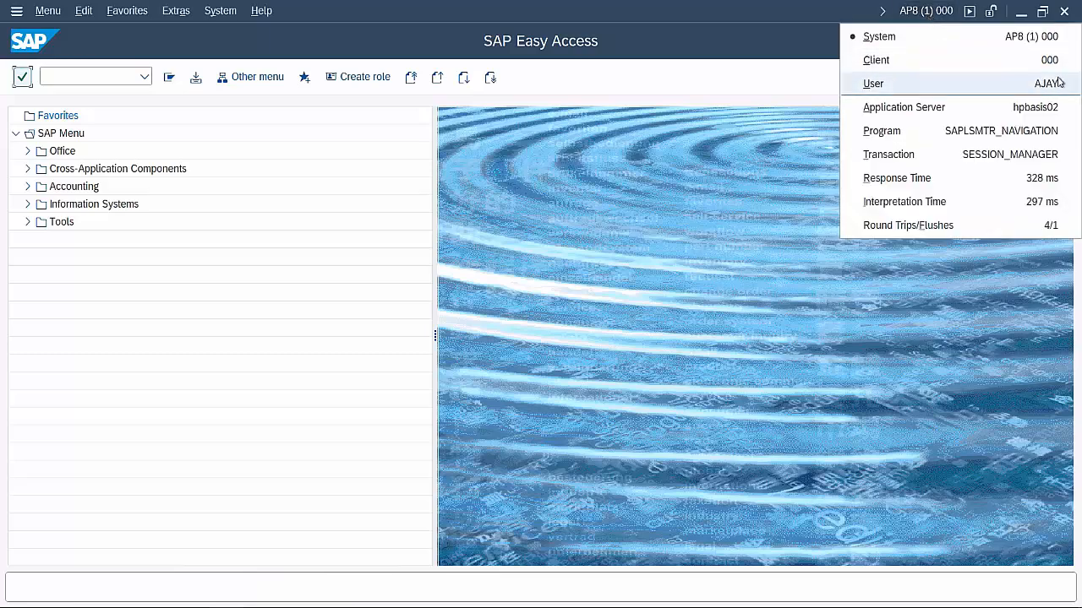
left_click(742, 71)
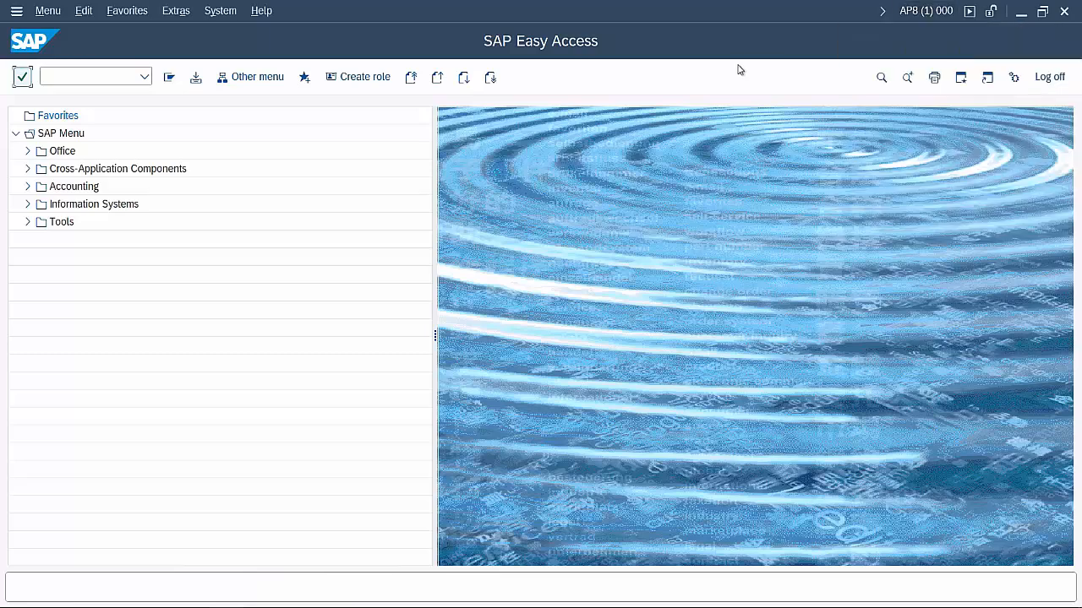
Open role maintenance with transaction PFCG and start creating a single role named Z_BASIS_01
left_click(90, 81)
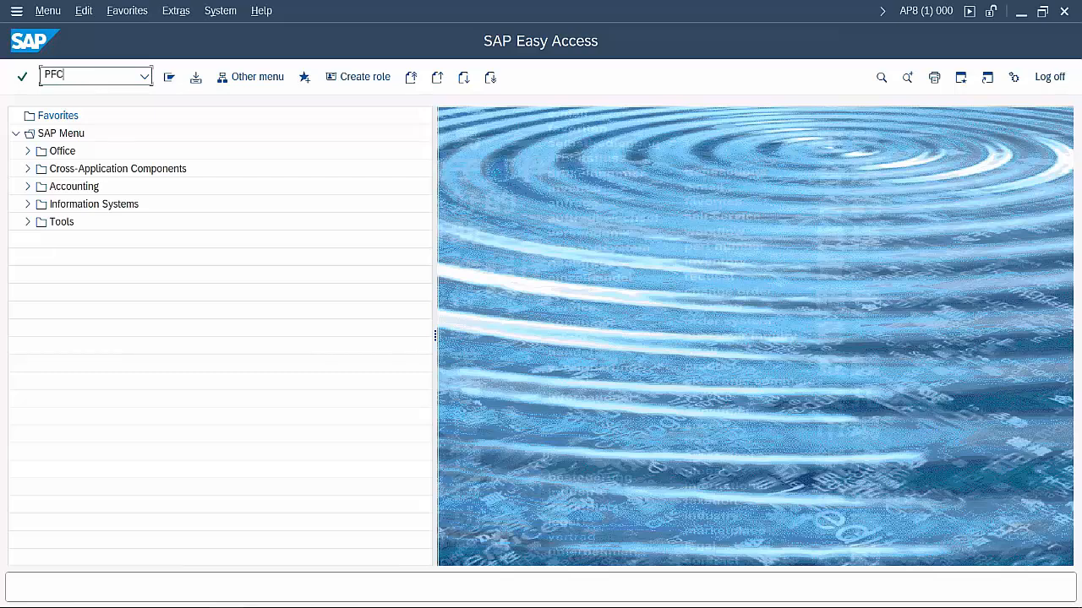
type("PFCG")
key("Return")
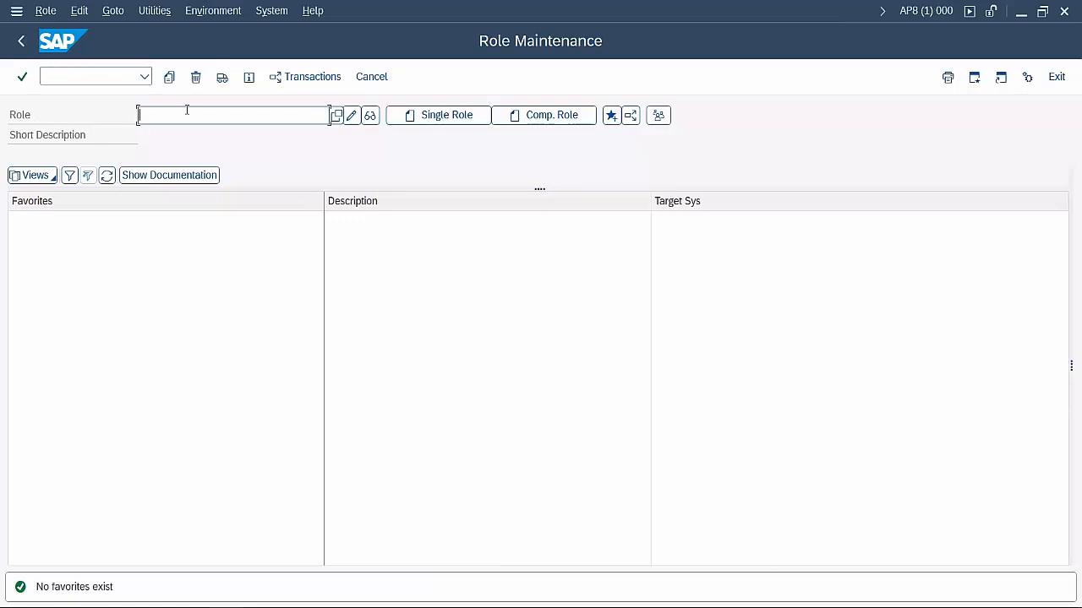
type("Z_")
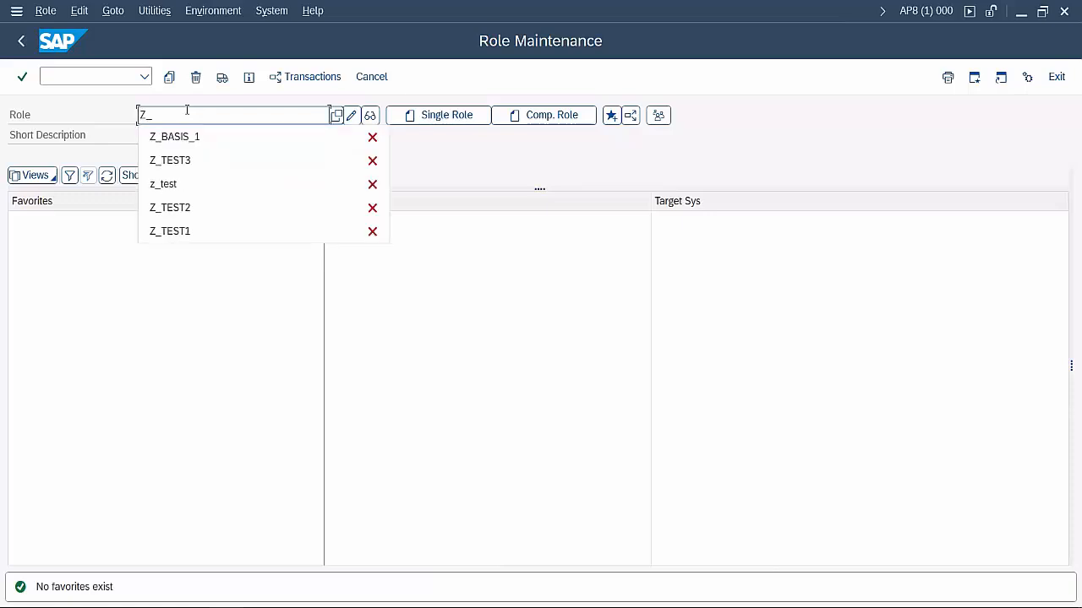
type("BAS")
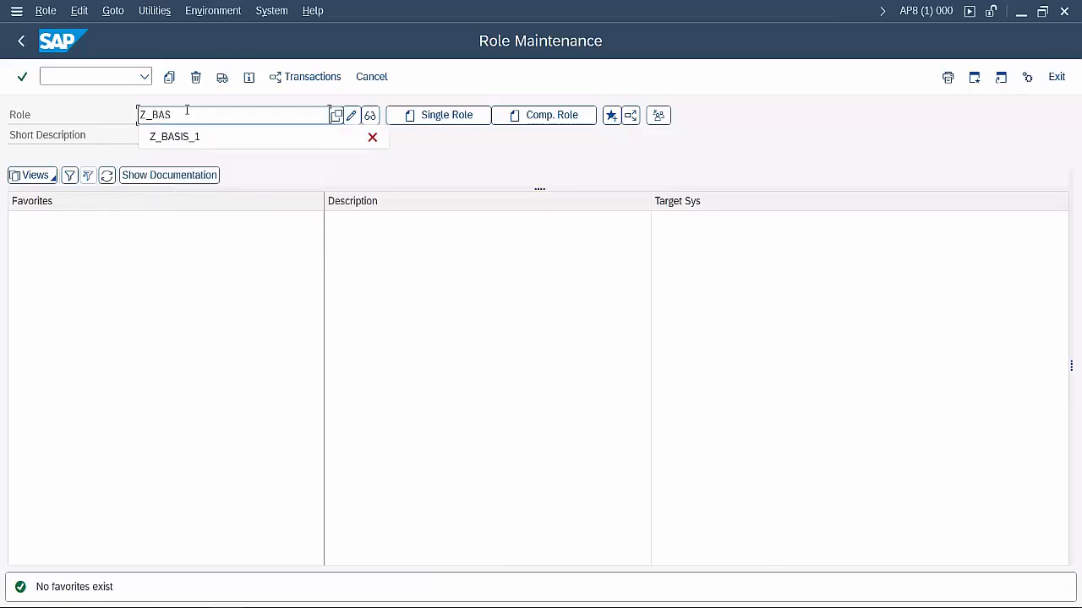
type("IS_01")
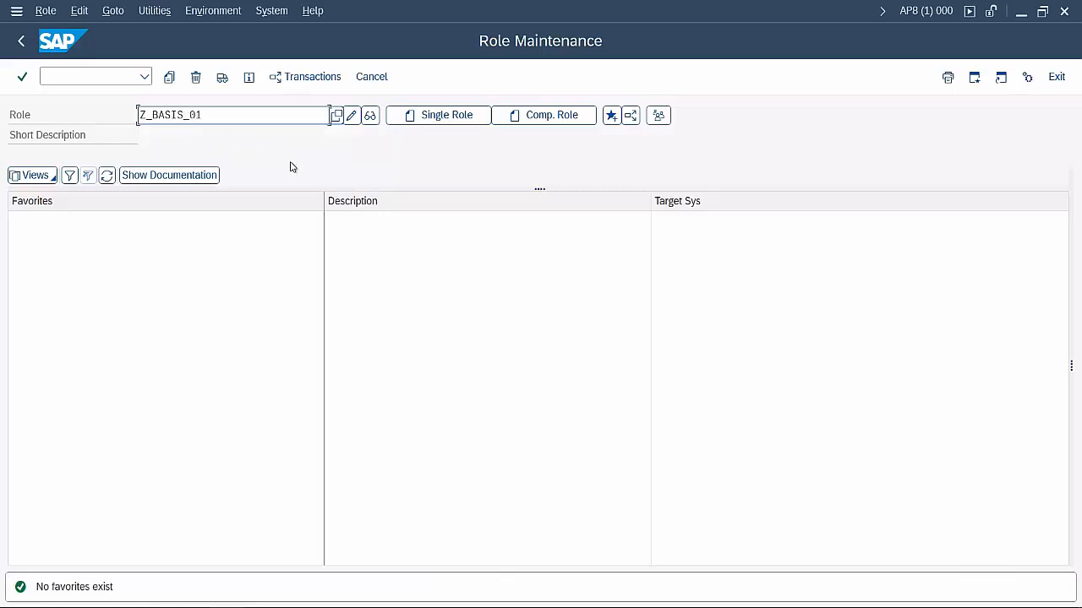
left_click(437, 119)
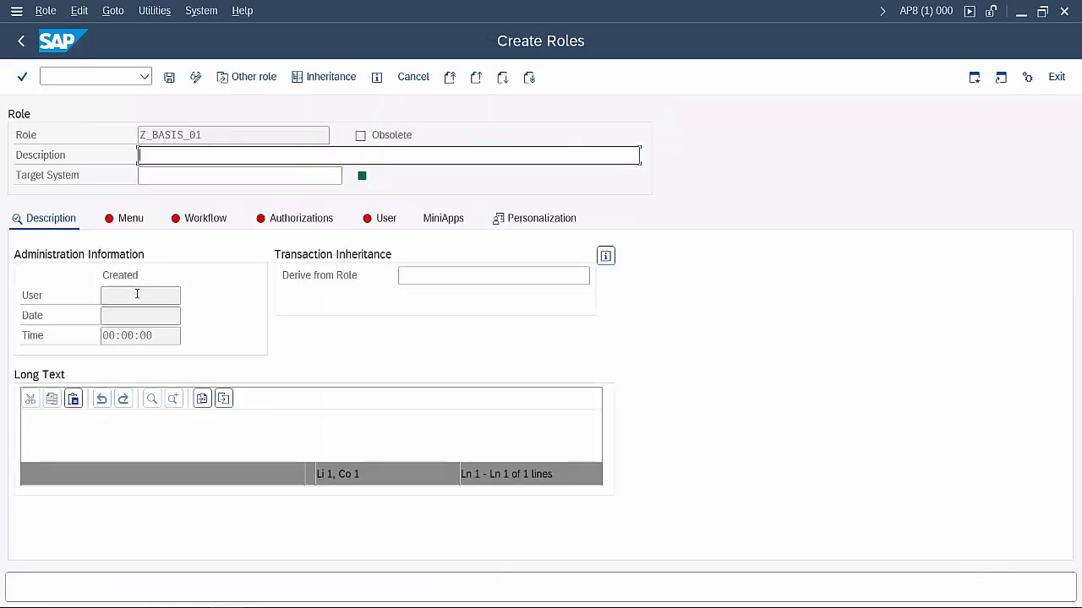
Enter the role's long text "IAM CREATING THIS ROLE ABC COMPANY FOR BASIS PEOPLE" and save the role to reach its menu settings
left_click(61, 426)
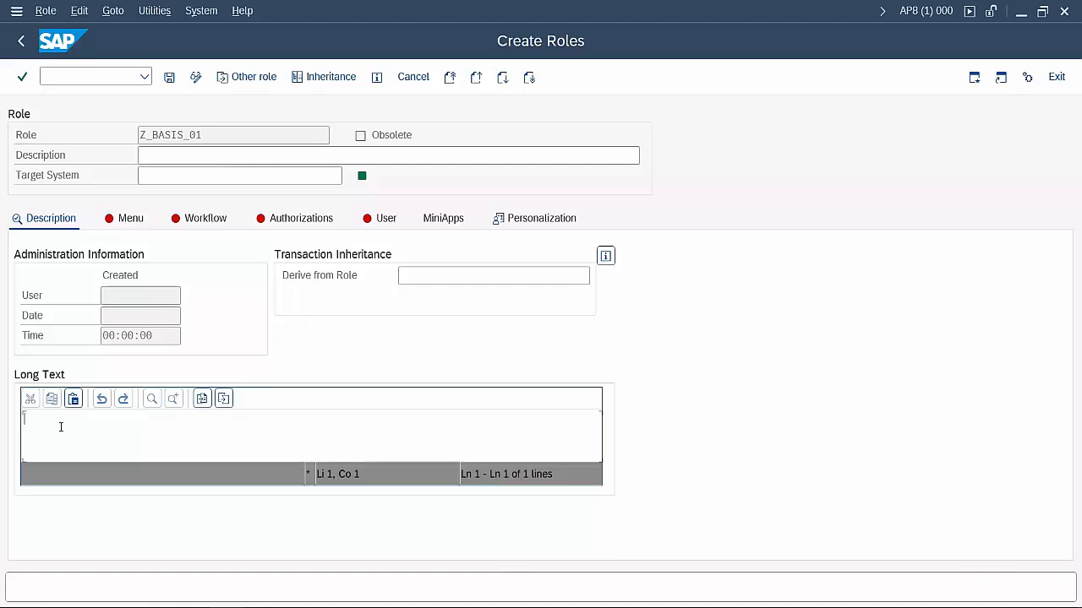
type("IAM CR")
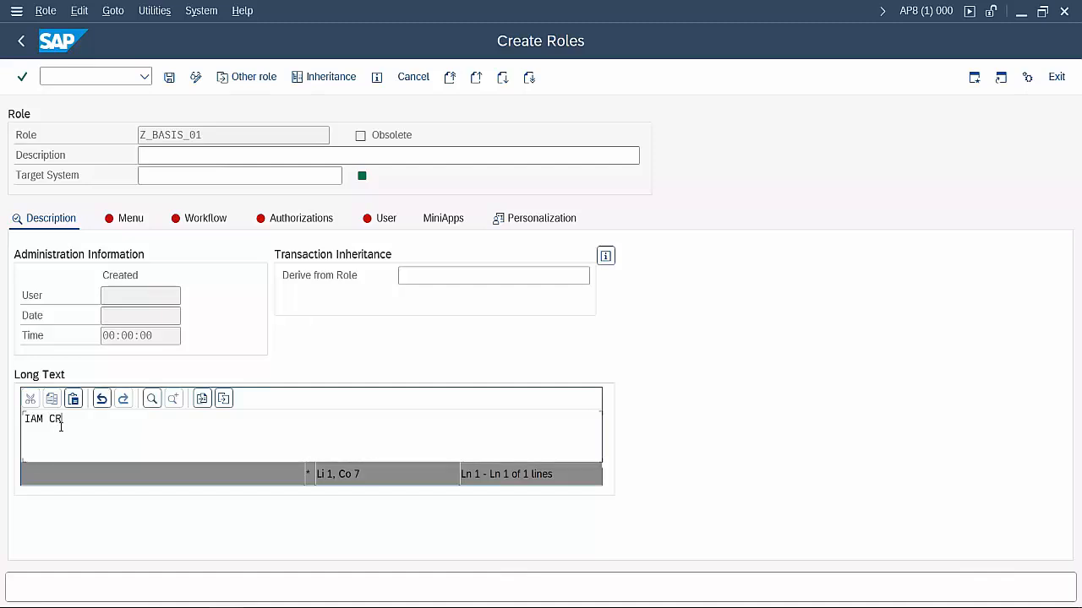
type("EATING THIS ")
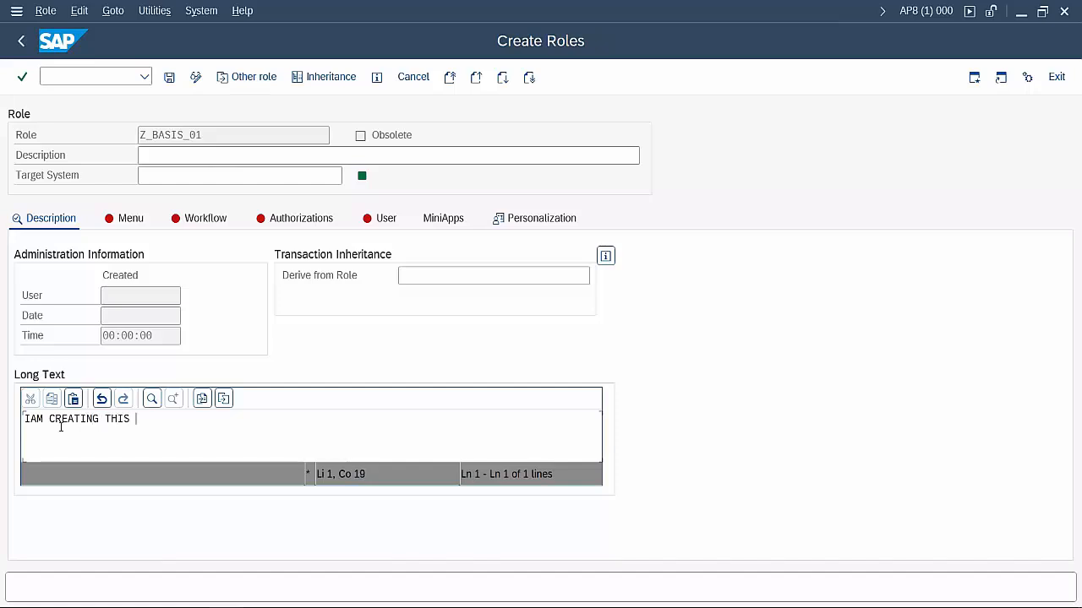
type("RO E ABC COMPANY")
key("BackSpace")
type("FOR ")
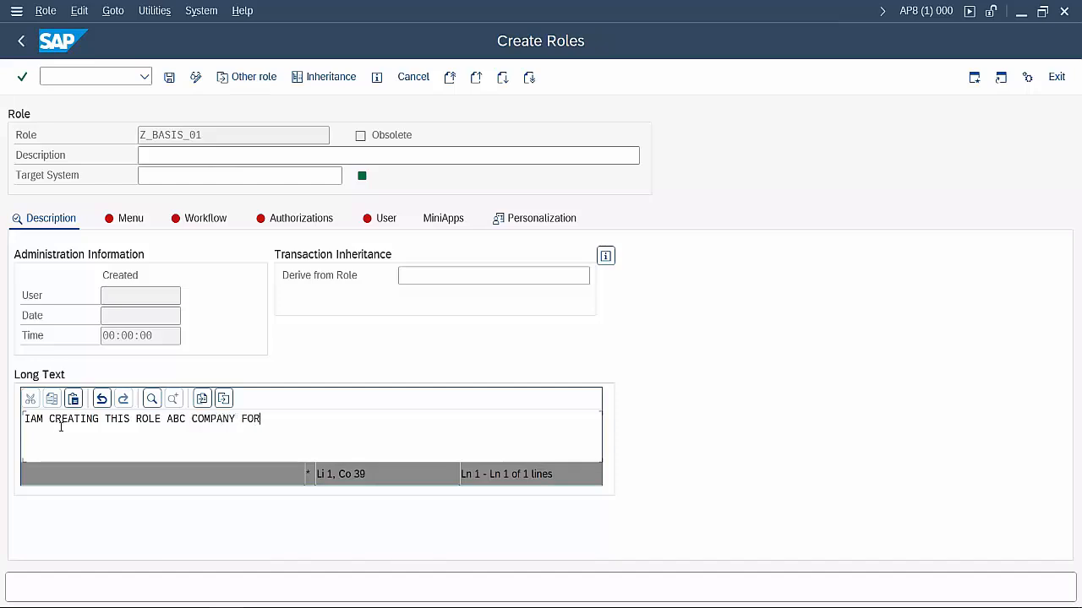
type("BASIS")
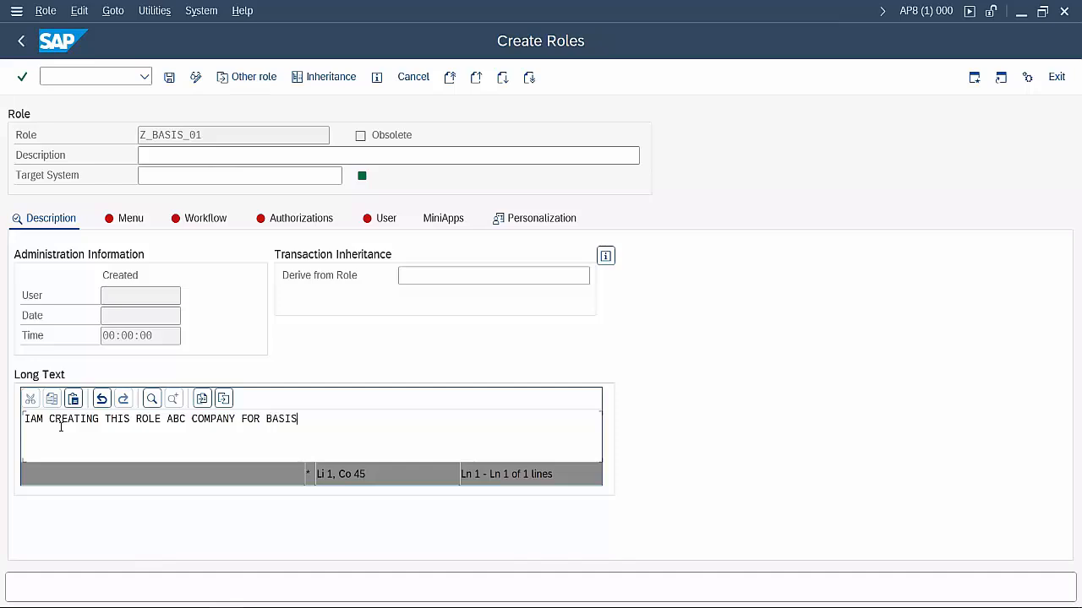
type(" PEOPLE")
left_click(131, 218)
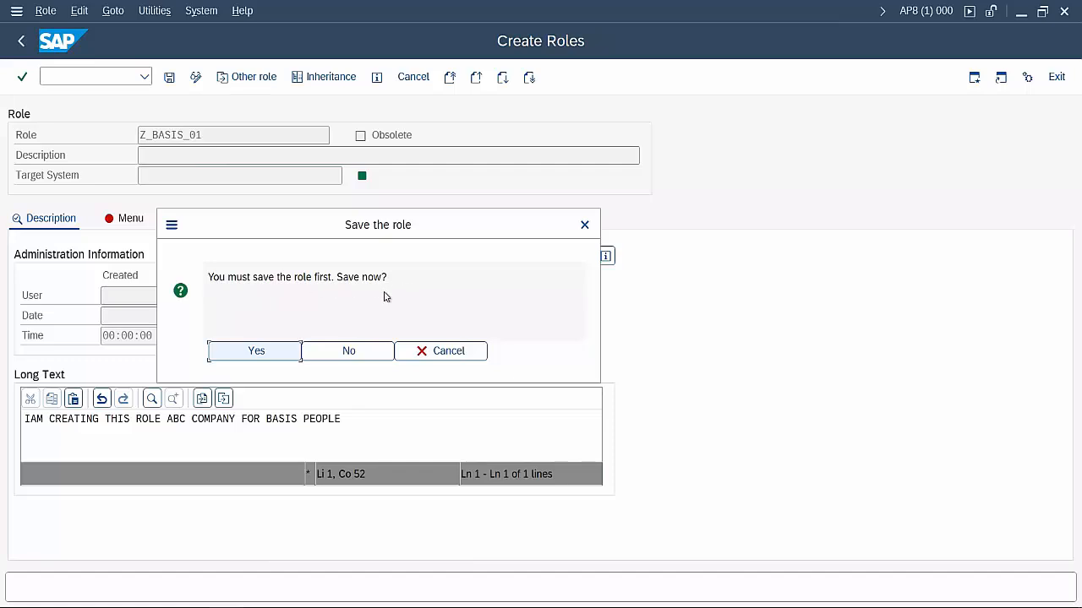
left_click(262, 354)
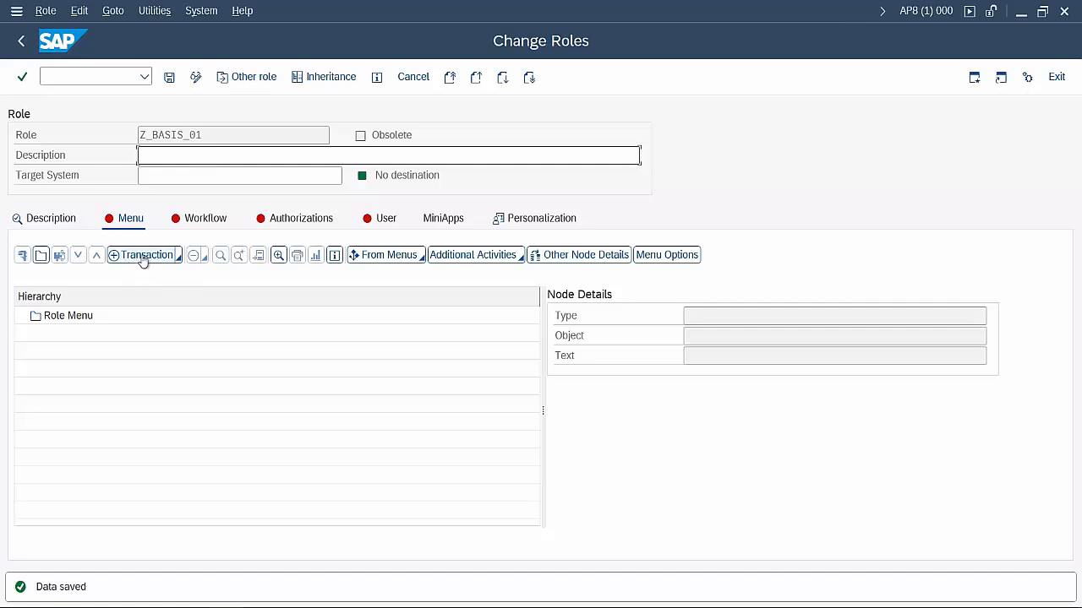
Enter transaction codes SU53, ST01 and SM50 in the list of transactions for the role menu
left_click(144, 256)
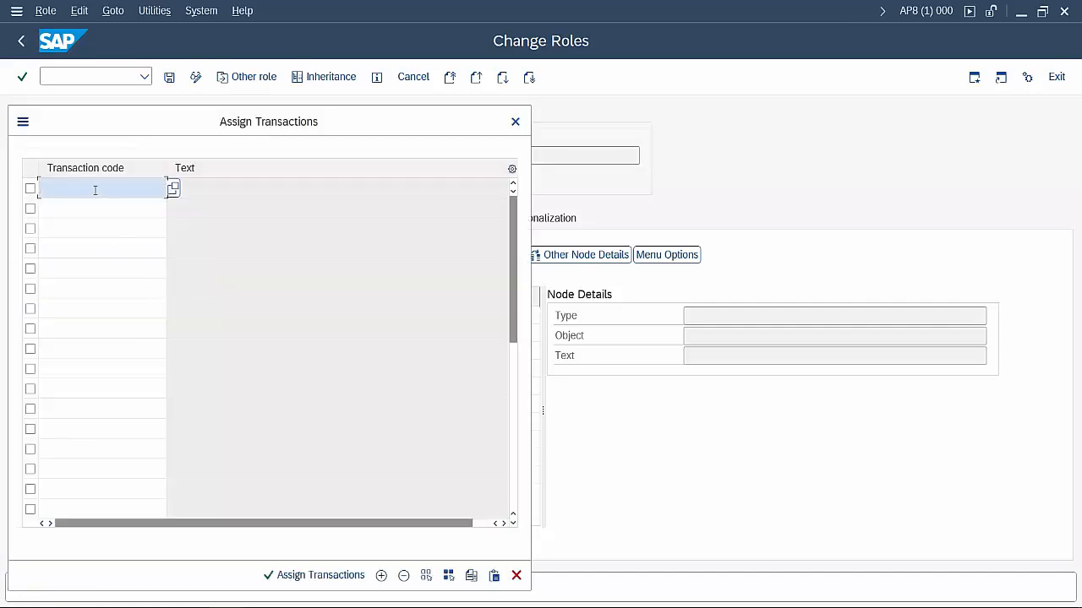
type("SU")
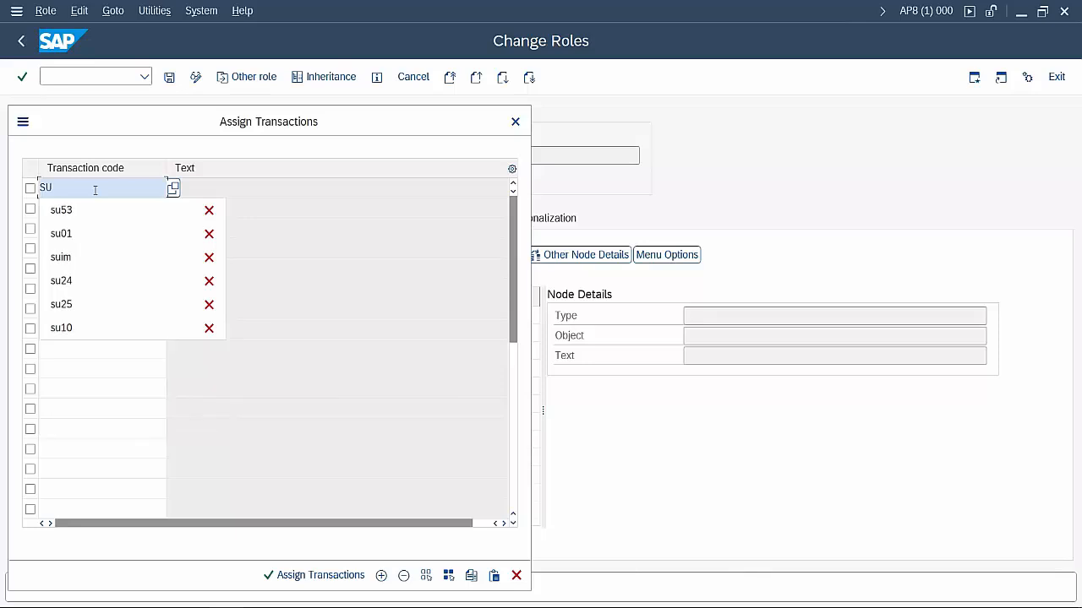
type("53")
key("Return")
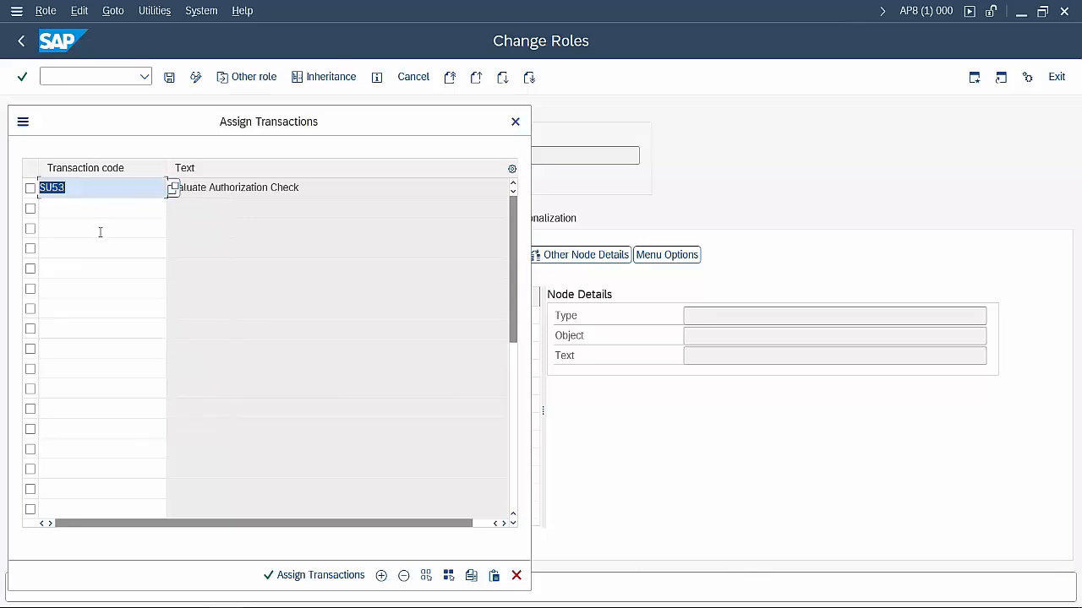
left_click(97, 213)
type("ST01")
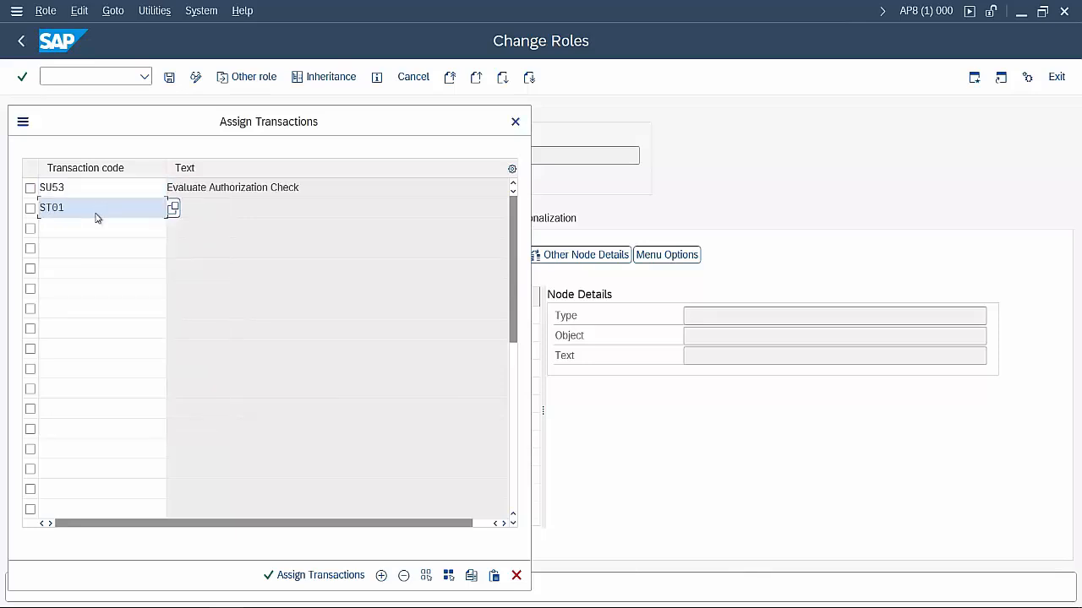
key("Return")
left_click(94, 229)
type("SM5")
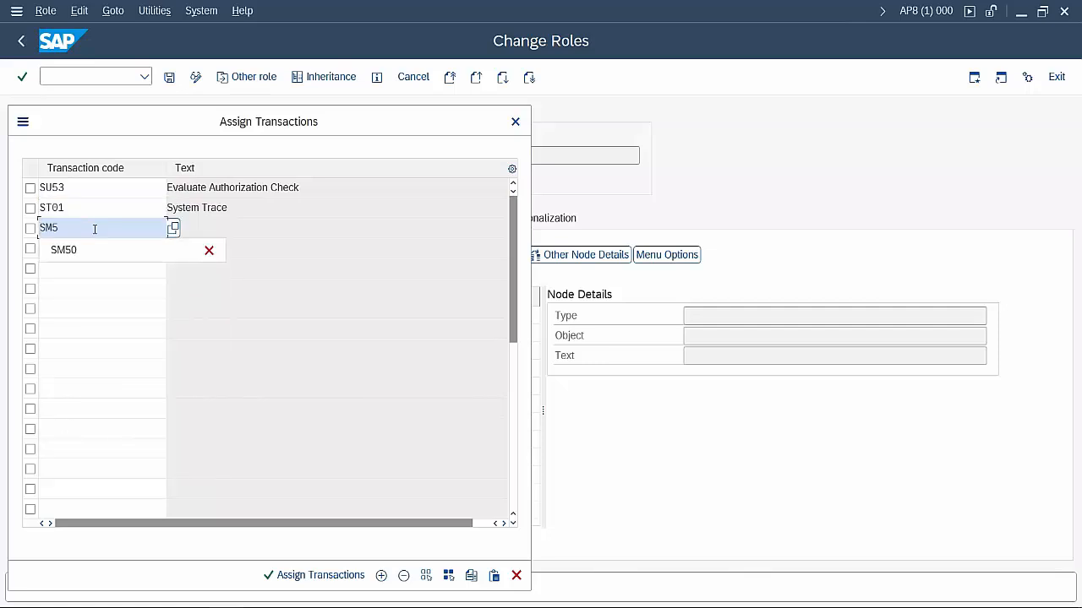
type("0")
key("Return")
Add transaction codes SM66 and ST22 to the list and assign all listed transactions to the role menu
left_click(86, 246)
type("SM")
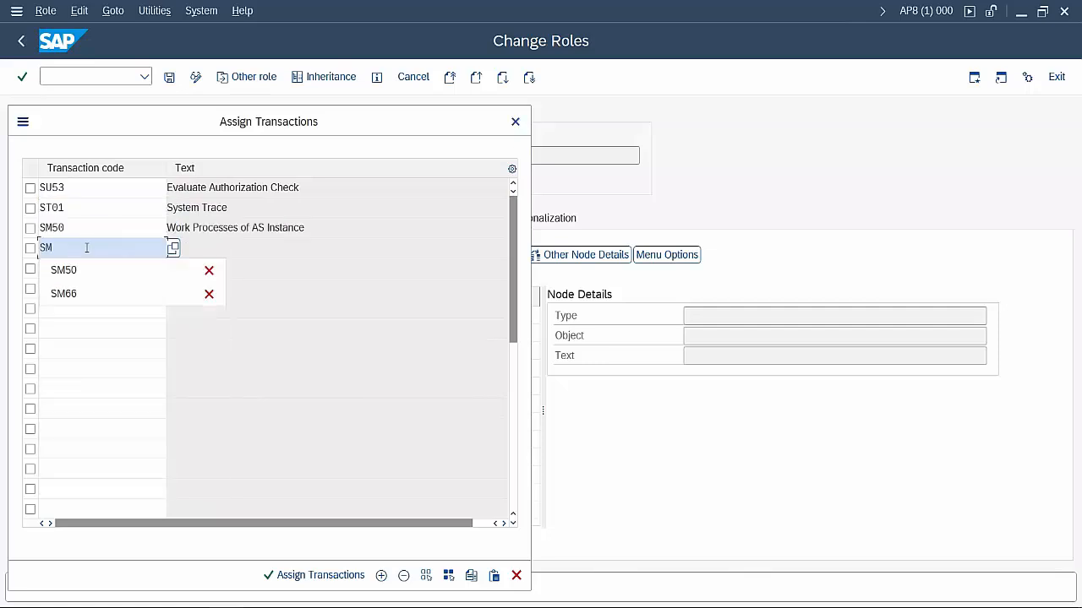
type("66")
key("Return")
left_click(81, 269)
type("ST22")
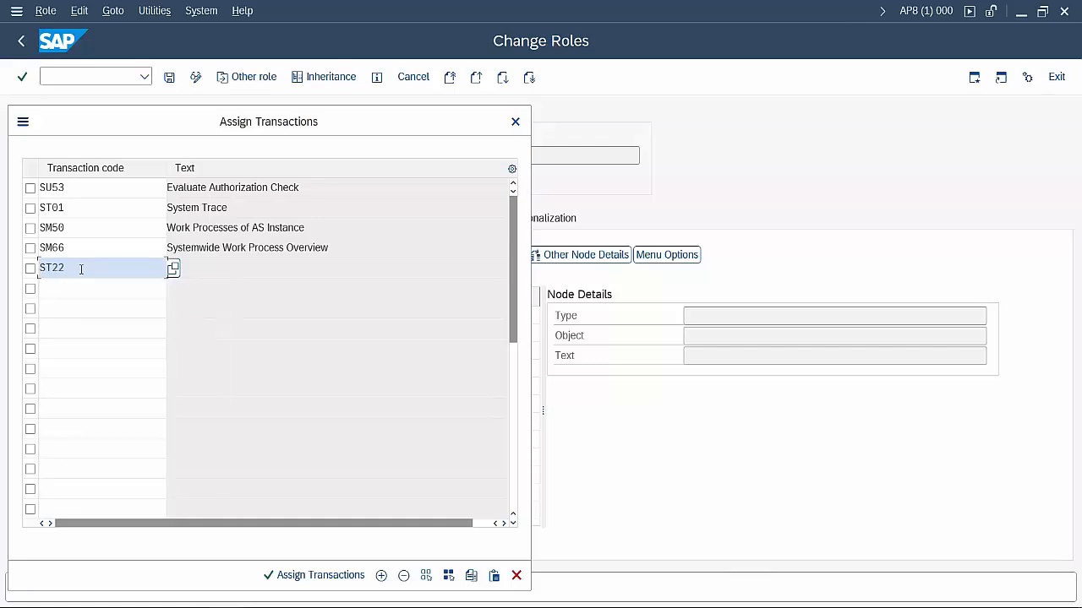
key("Return")
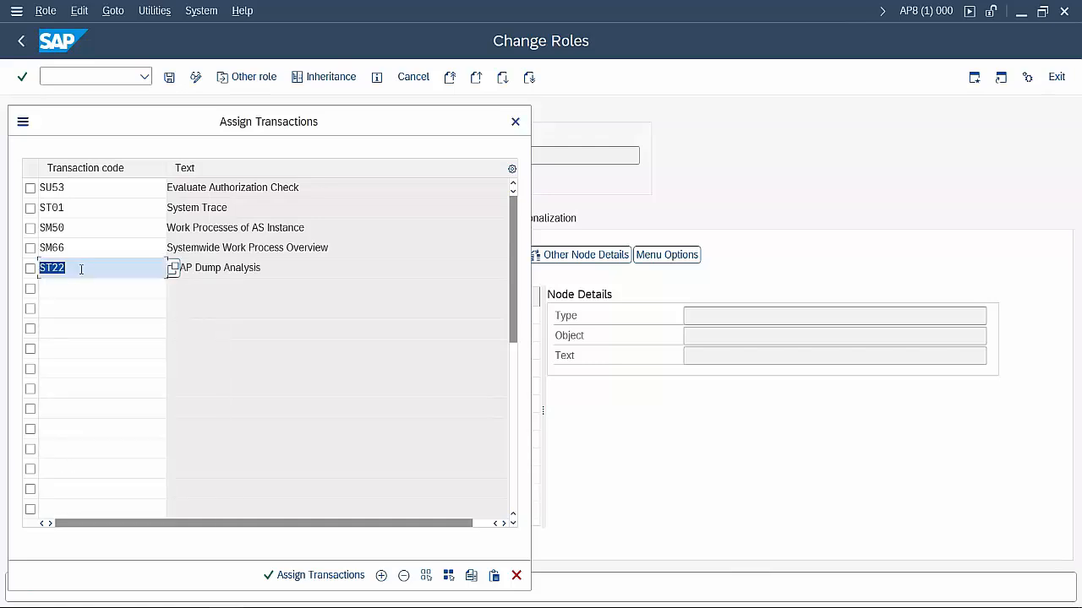
left_click(311, 575)
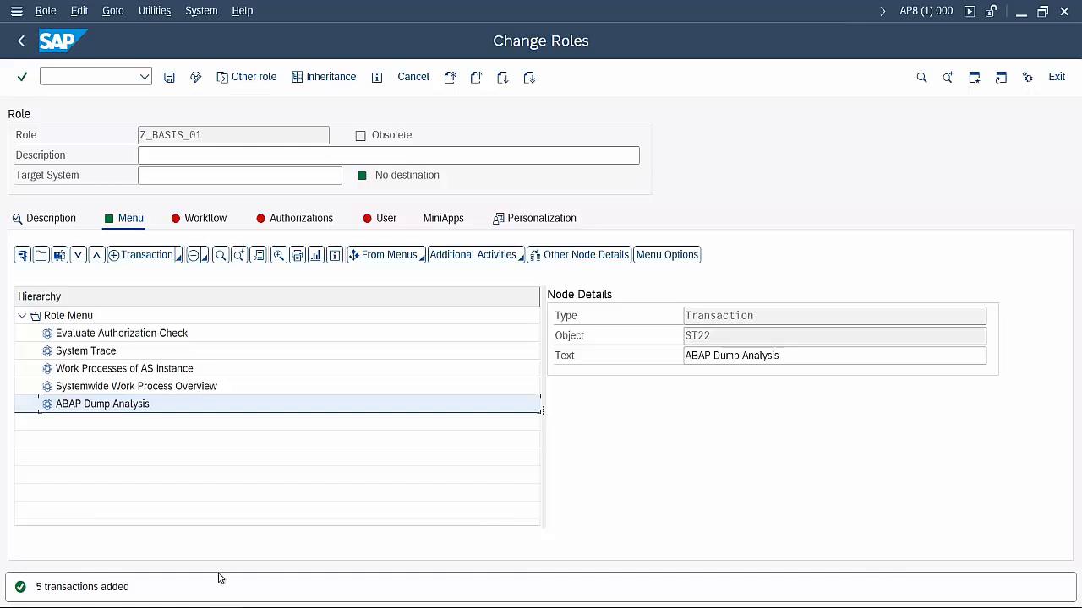
Open the authorization data of role Z_BASIS_01 for changing, saving the role first, and start generating its authorization profile
left_click(199, 222)
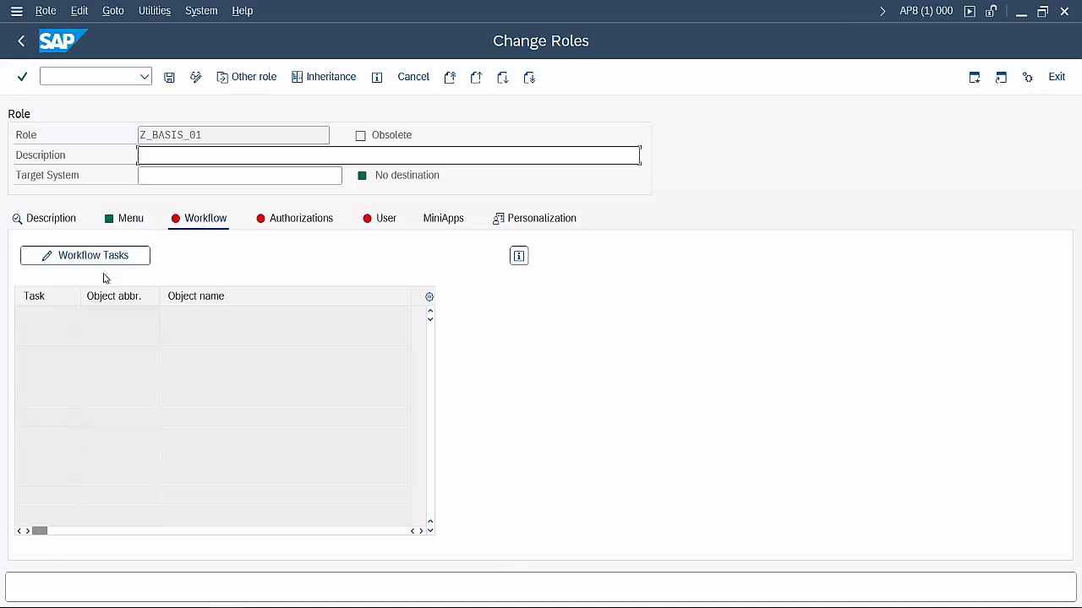
left_click(289, 222)
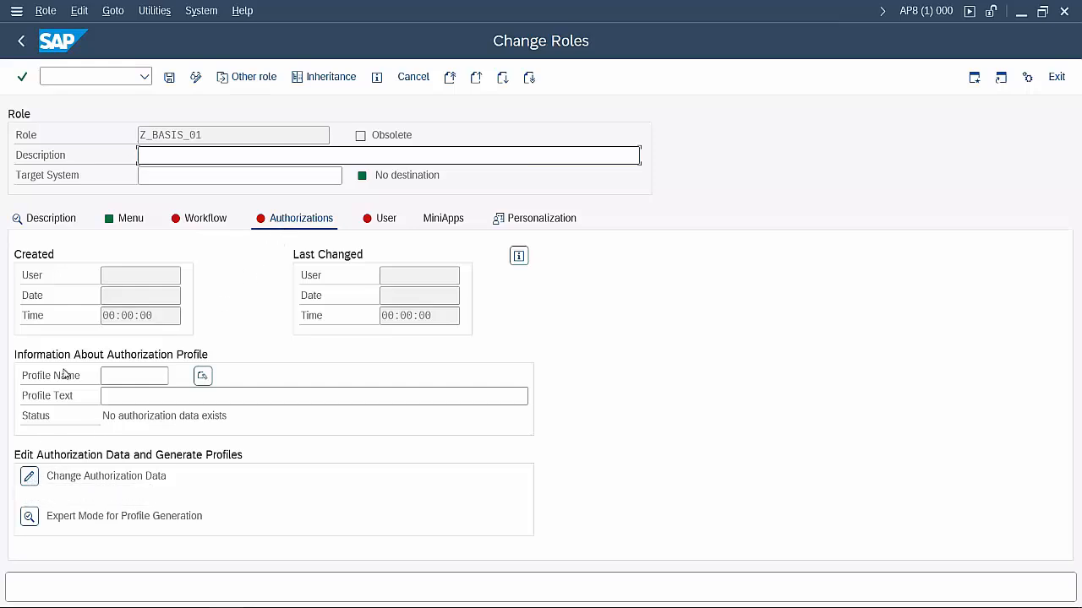
left_click(108, 373)
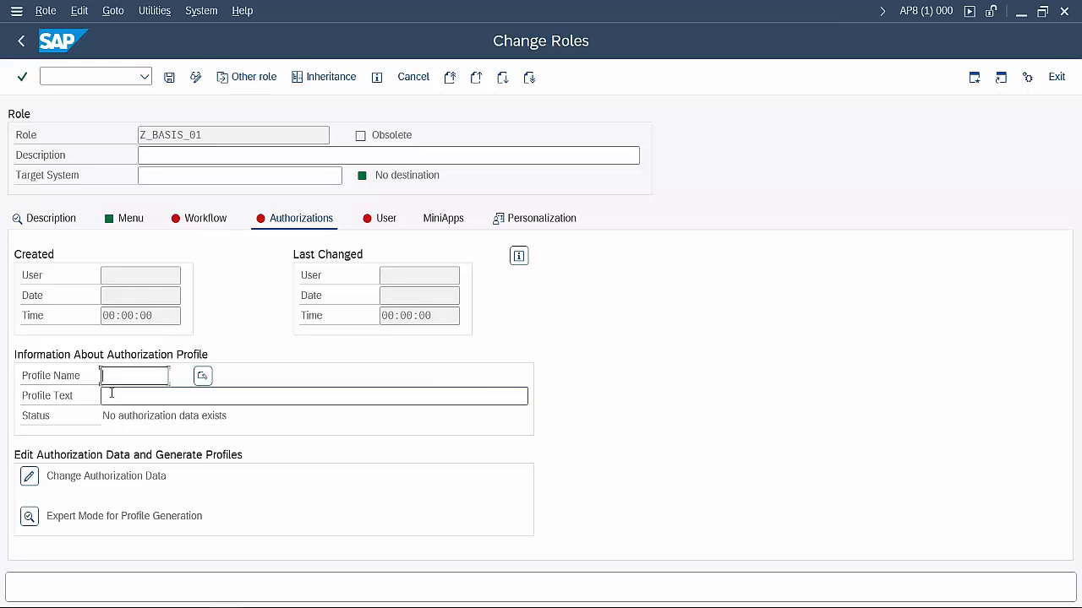
left_click(111, 393)
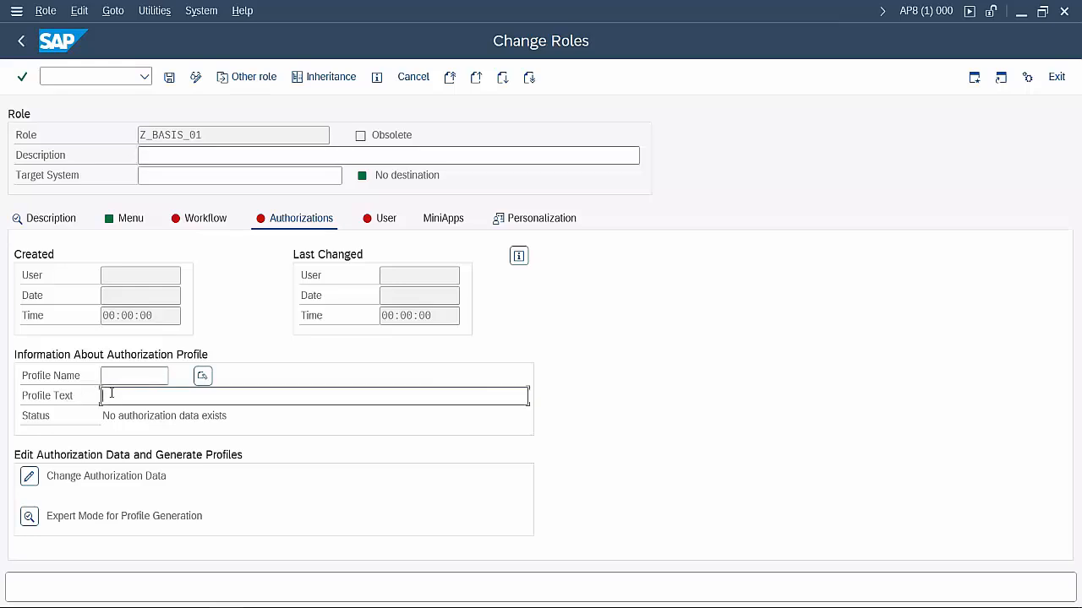
left_click(31, 478)
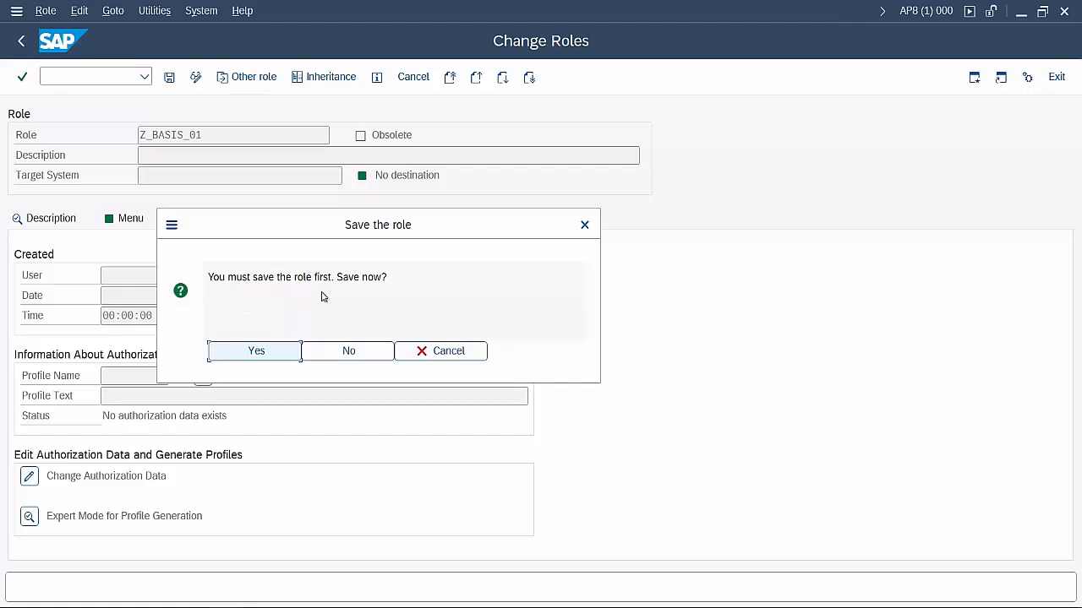
left_click(242, 353)
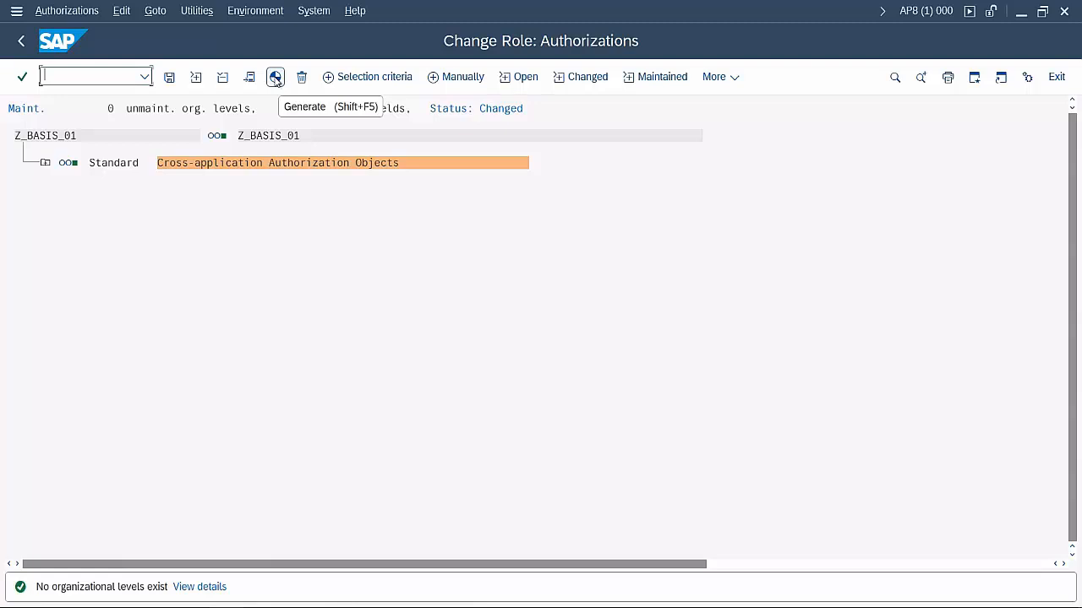
left_click(276, 78)
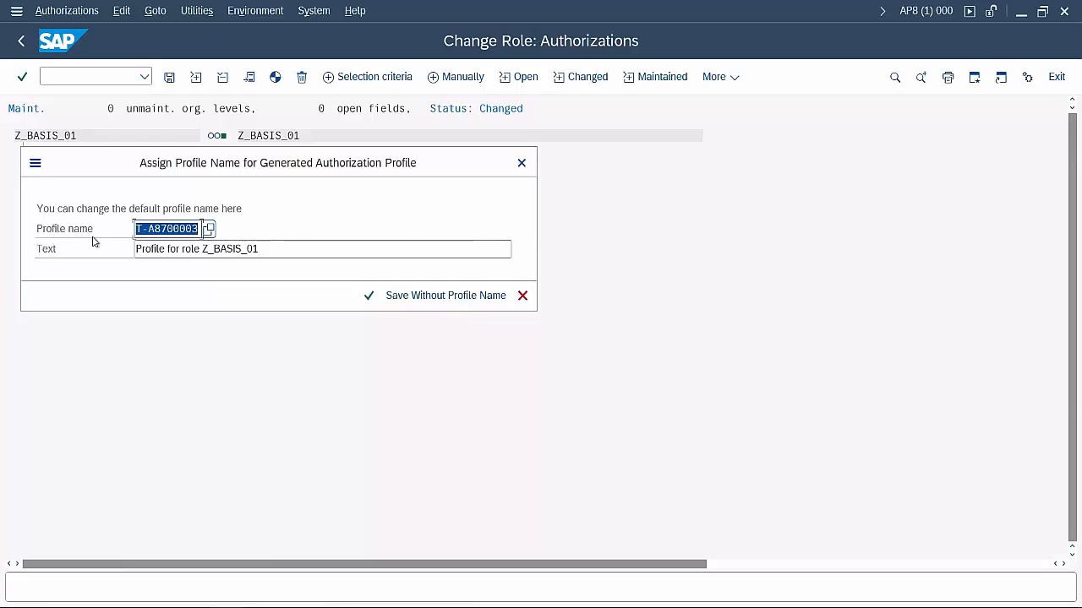
left_click(151, 229)
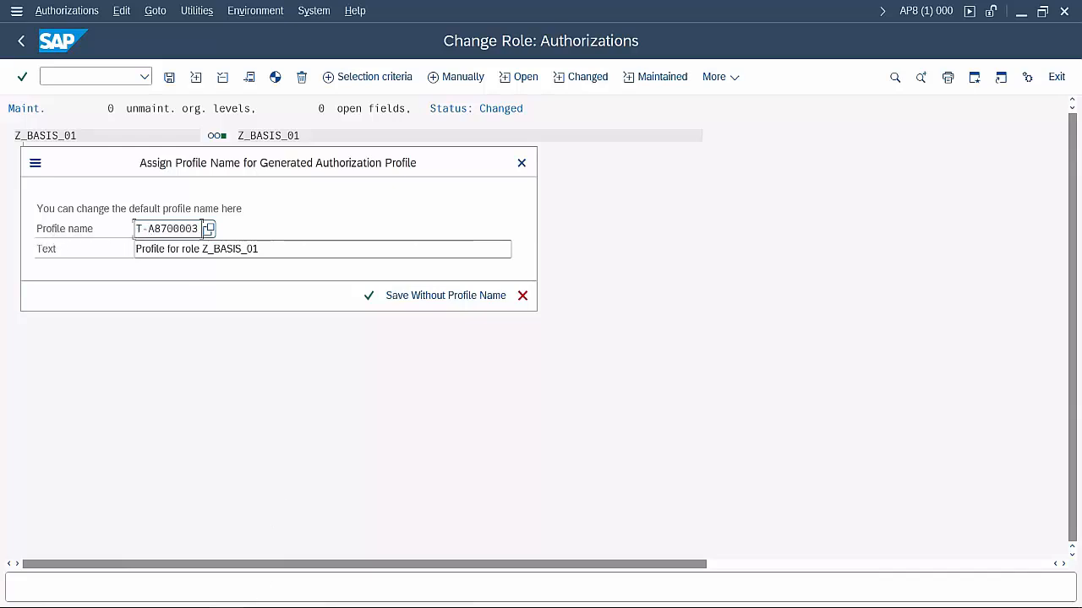
In Notepad, write "WHILW ASSIGING YOU WILL GET PROFILE NAME RIGHT", "WHAT IS THE NAMING CONVETION OR WHAT THA" and "T -"
left_click(338, 607)
type("WHILW ASSIGING YOU WILL GET PROFILE NAME RIGHT")
key("Return")
type("WHAT IS THE NAMING CONVETION OR WHAT")
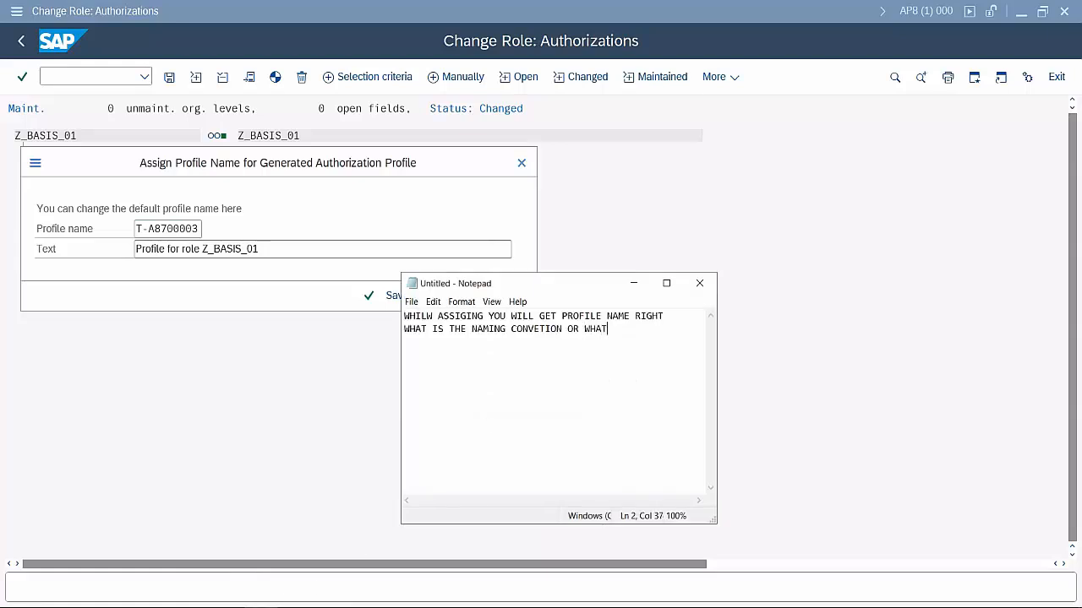
type(" THA")
left_click_drag(428, 357, 399, 354)
left_click(456, 364)
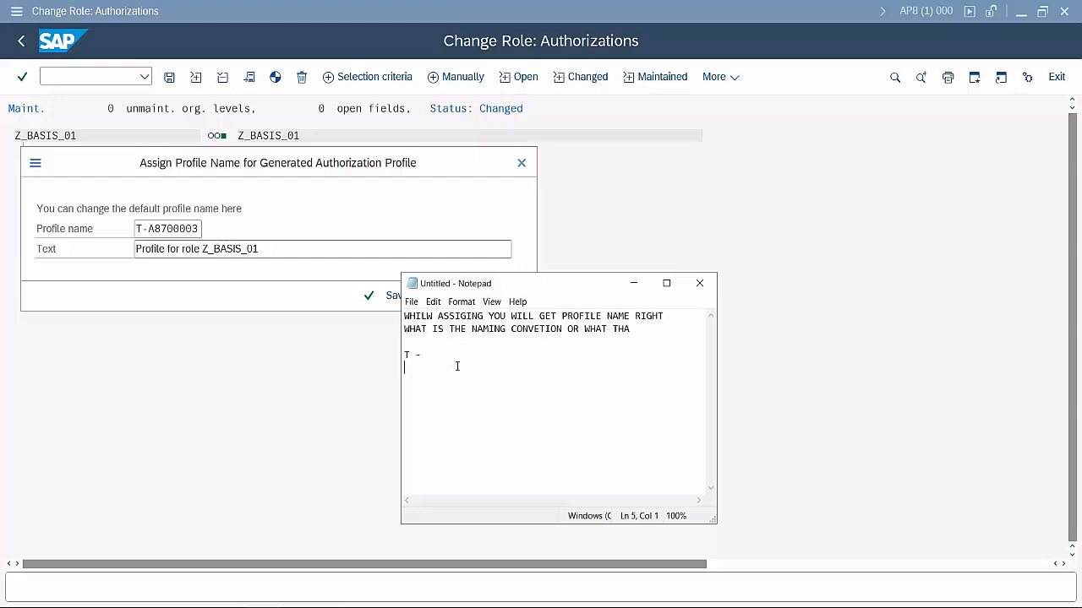
left_click(633, 283)
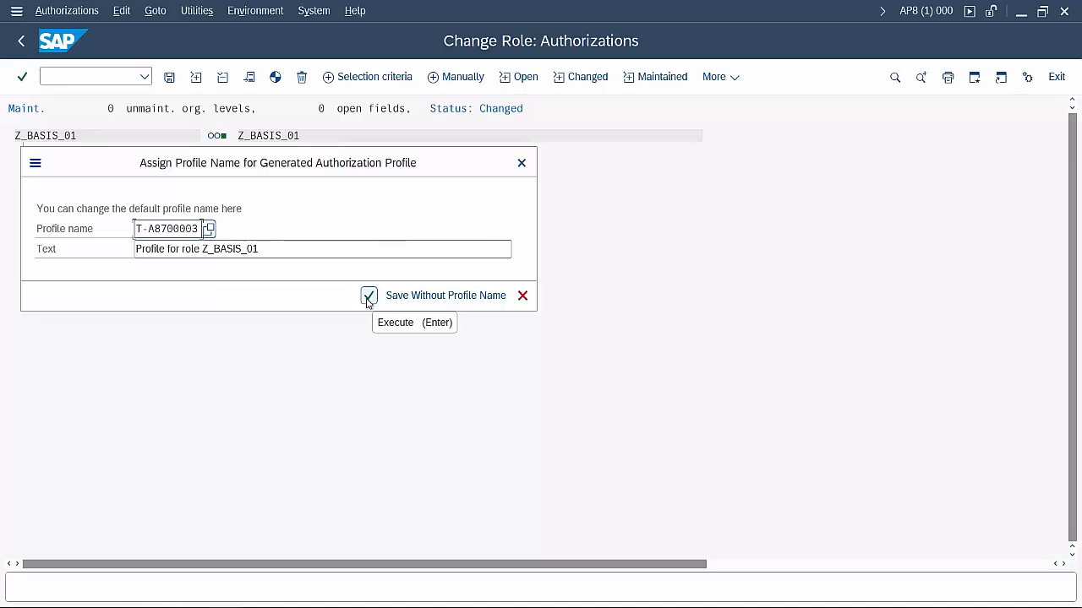
Cancel the open profile name assignment and generate the authorization profile again, accepting the proposed profile name T-A8700003
left_click(521, 163)
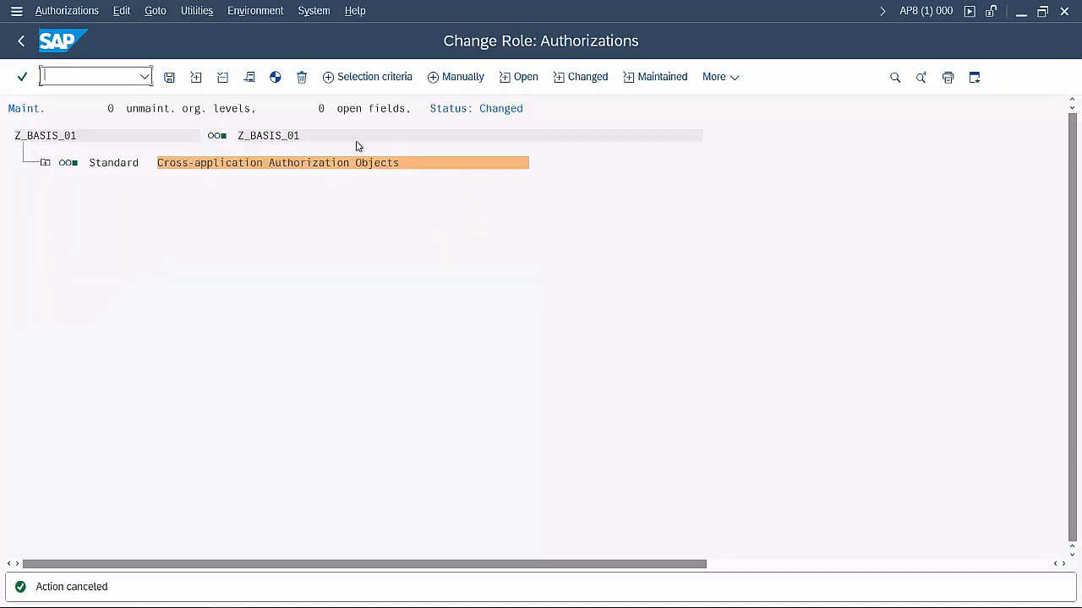
left_click(276, 78)
left_click(64, 12)
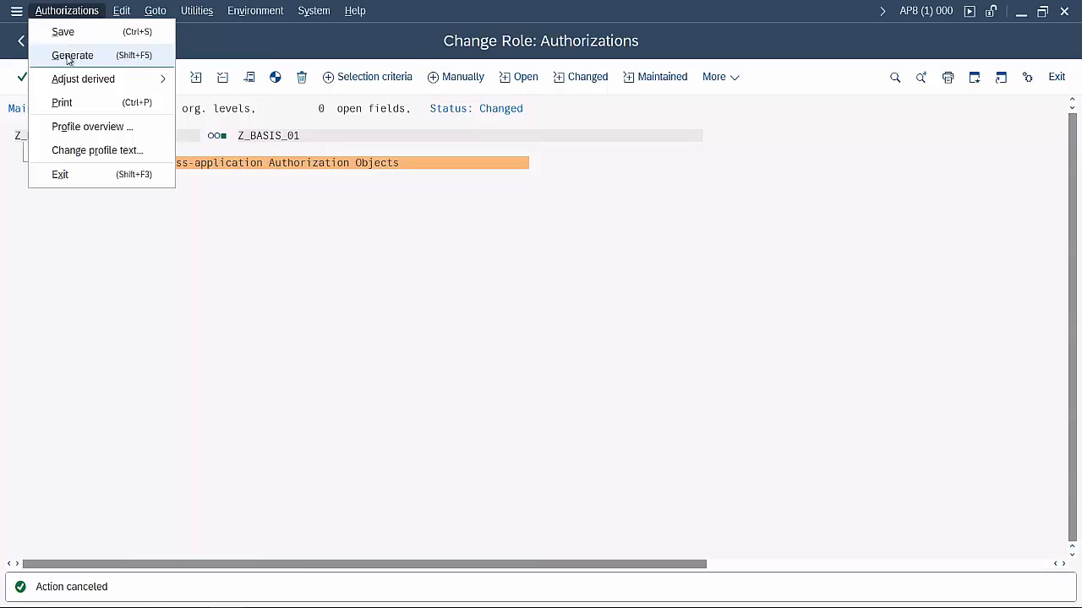
left_click(68, 56)
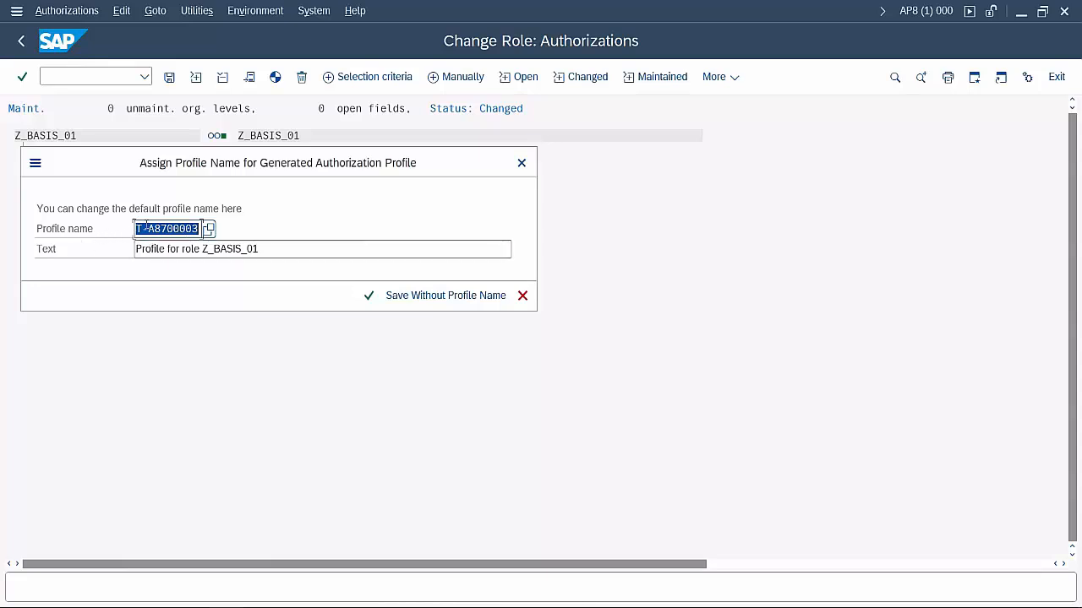
left_click(368, 296)
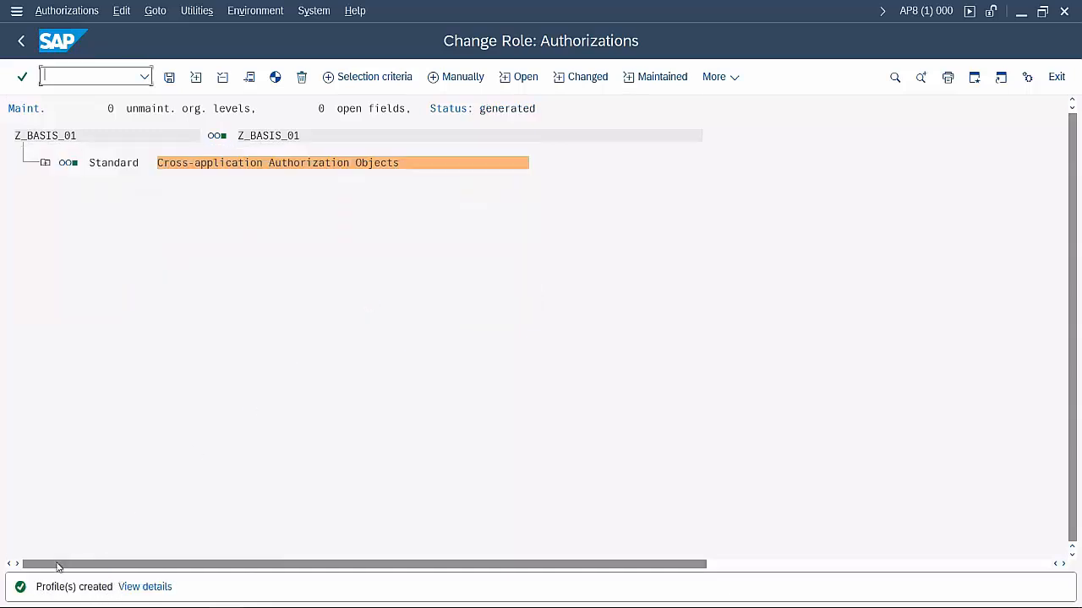
Save the authorization data of role Z_BASIS_01 and exit authorization maintenance back to the role
left_click(169, 78)
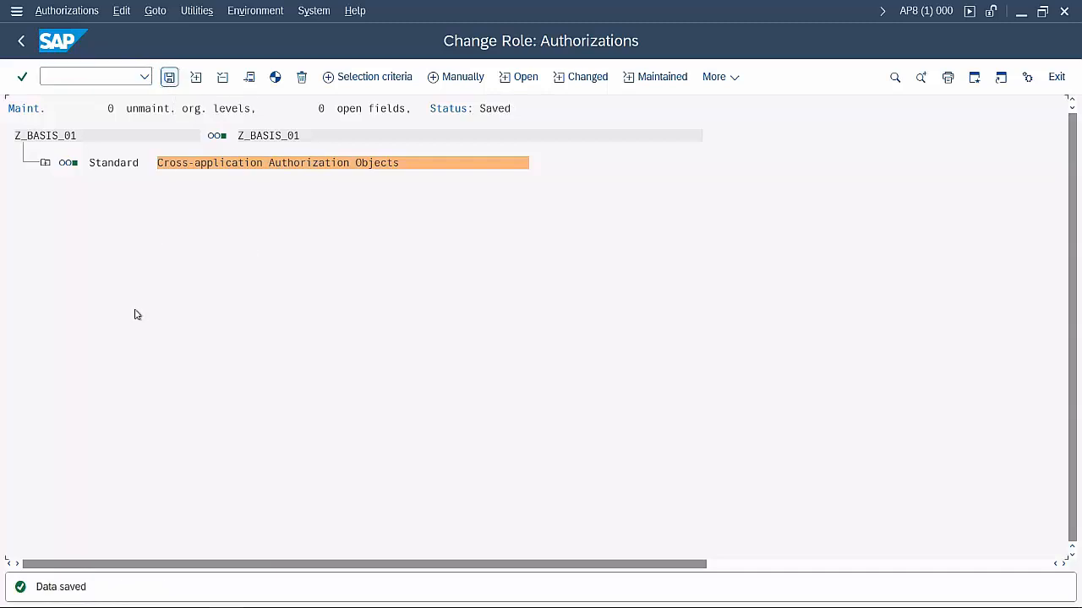
left_click(18, 42)
key("Return")
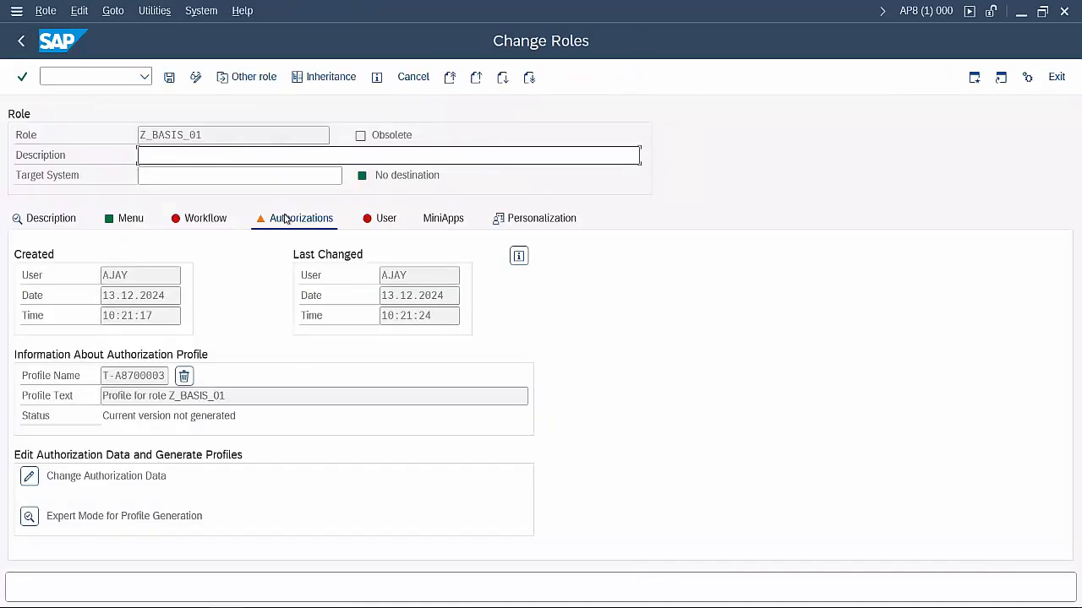
Reopen the role's authorization data, save it once more and leave authorization maintenance with the save option
left_click(30, 477)
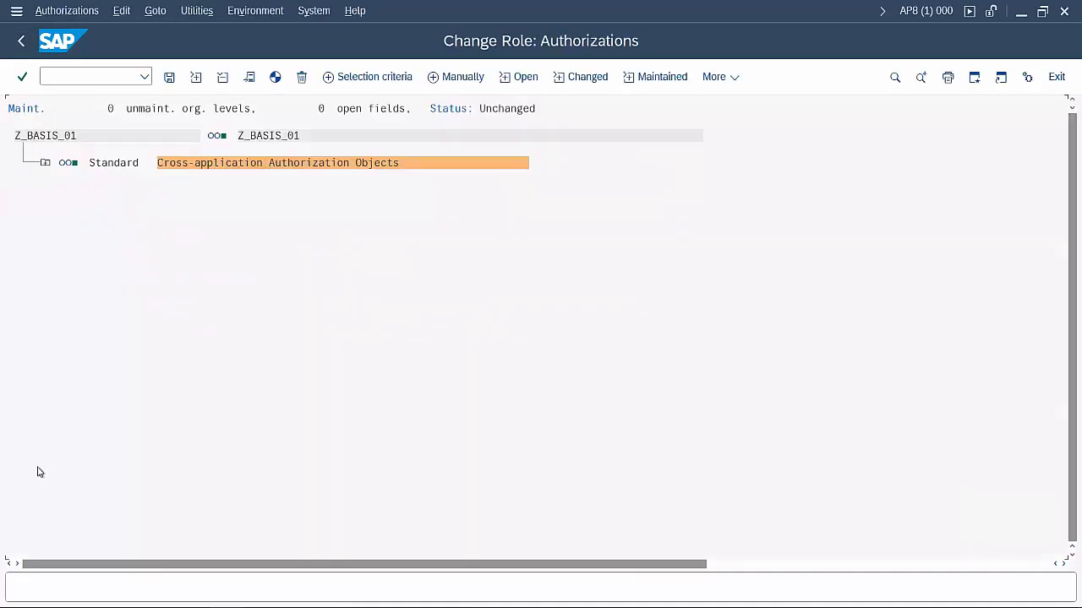
left_click(169, 77)
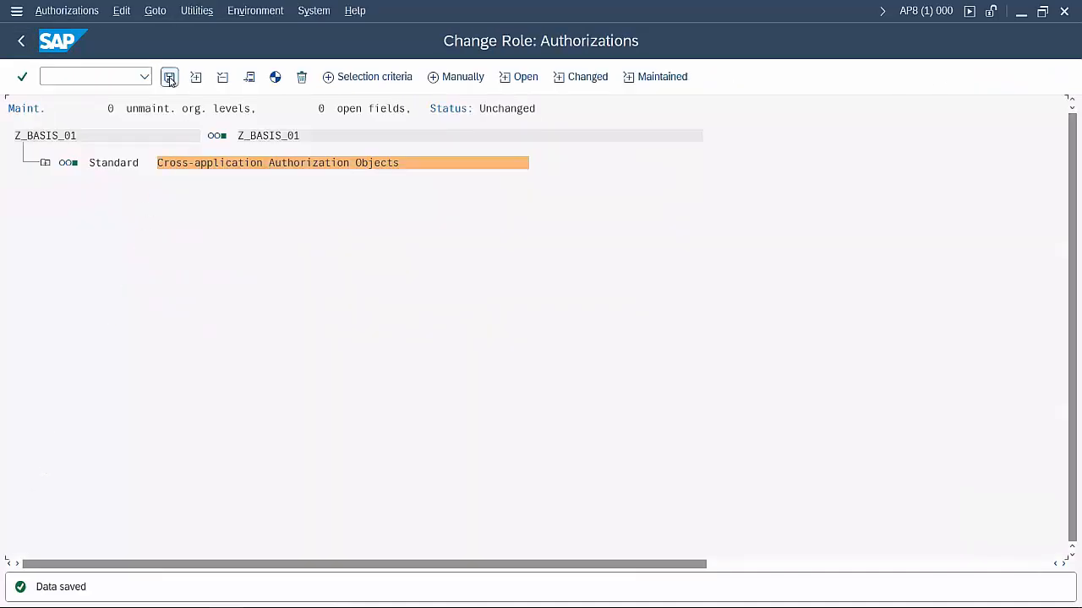
left_click(21, 49)
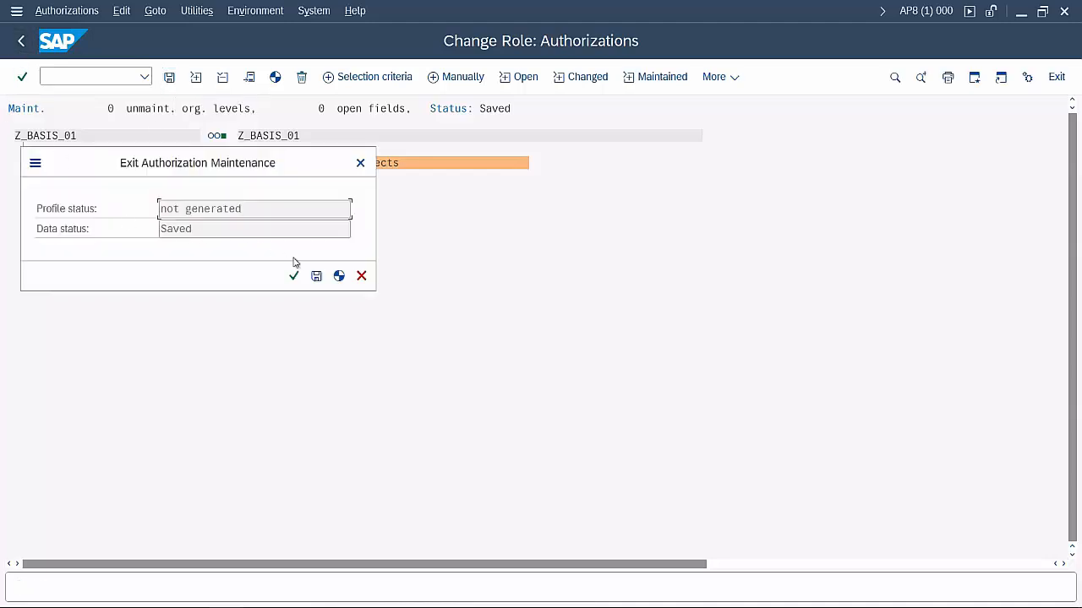
left_click(316, 277)
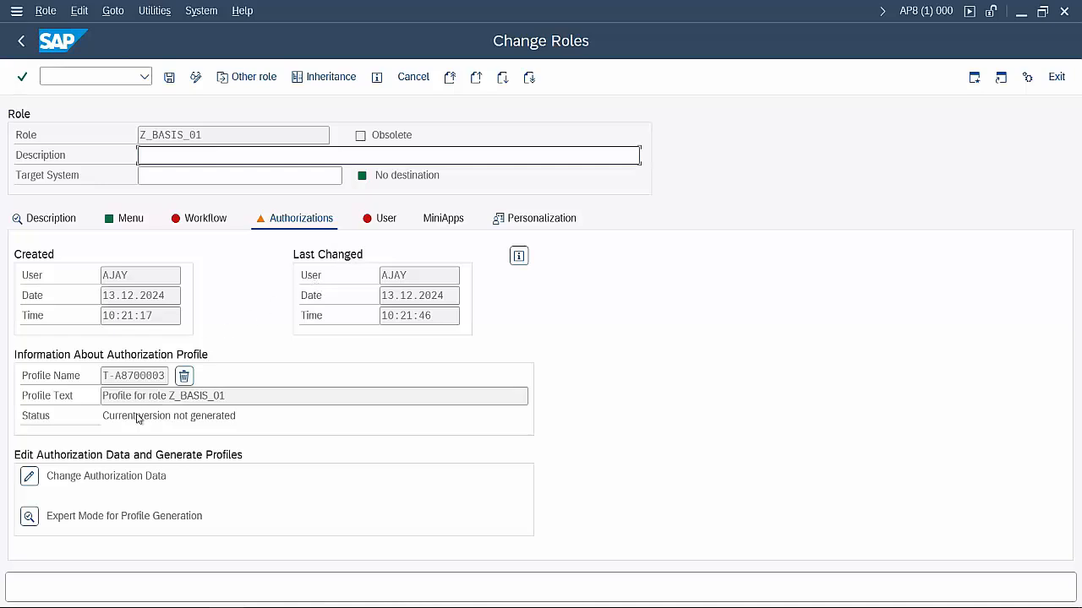
Reopen the authorization data and expand Cross-application Authorization Objects down to the transaction codes in Transaction Code Check at Transaction Start
left_click(28, 477)
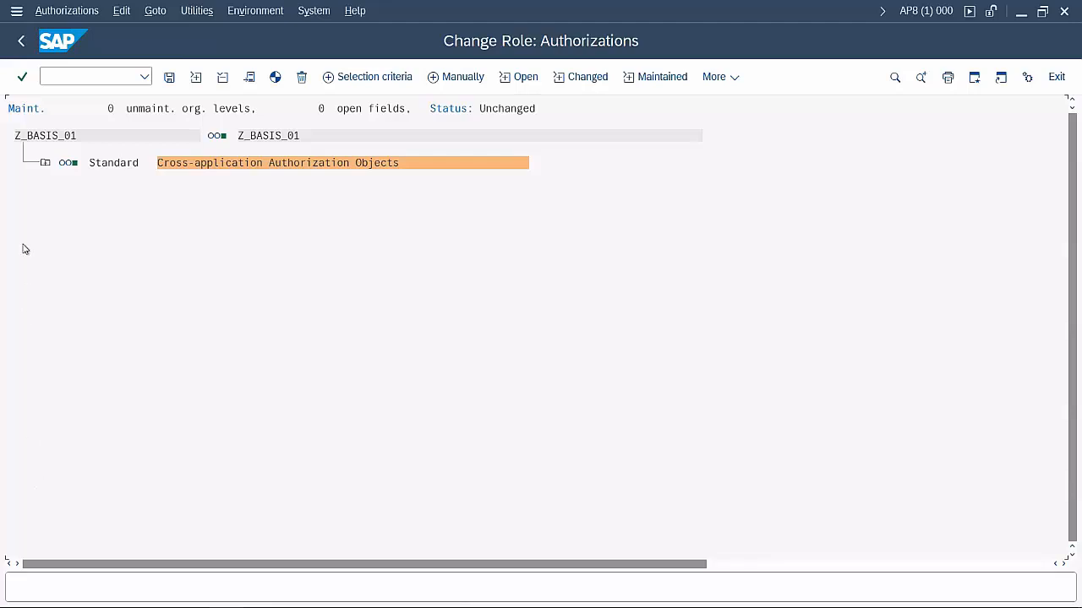
left_click(45, 163)
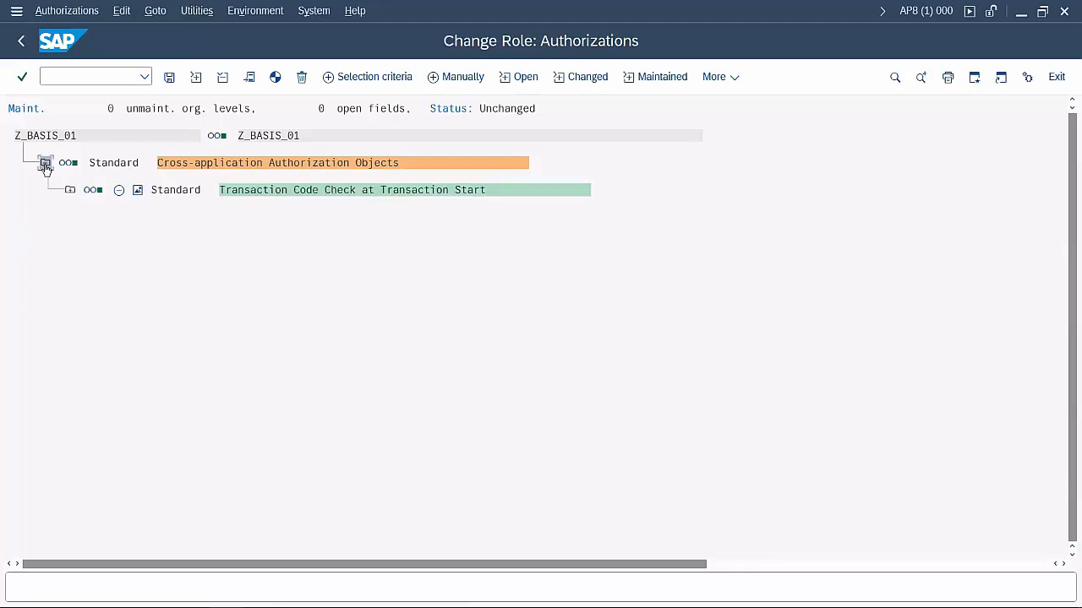
left_click(70, 191)
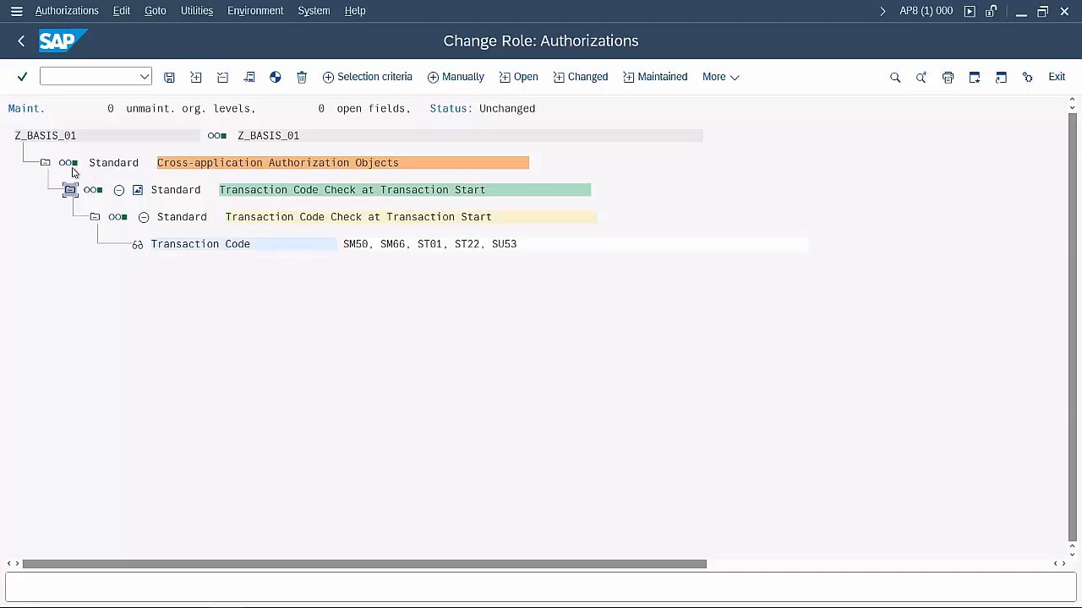
mouse_move(69, 168)
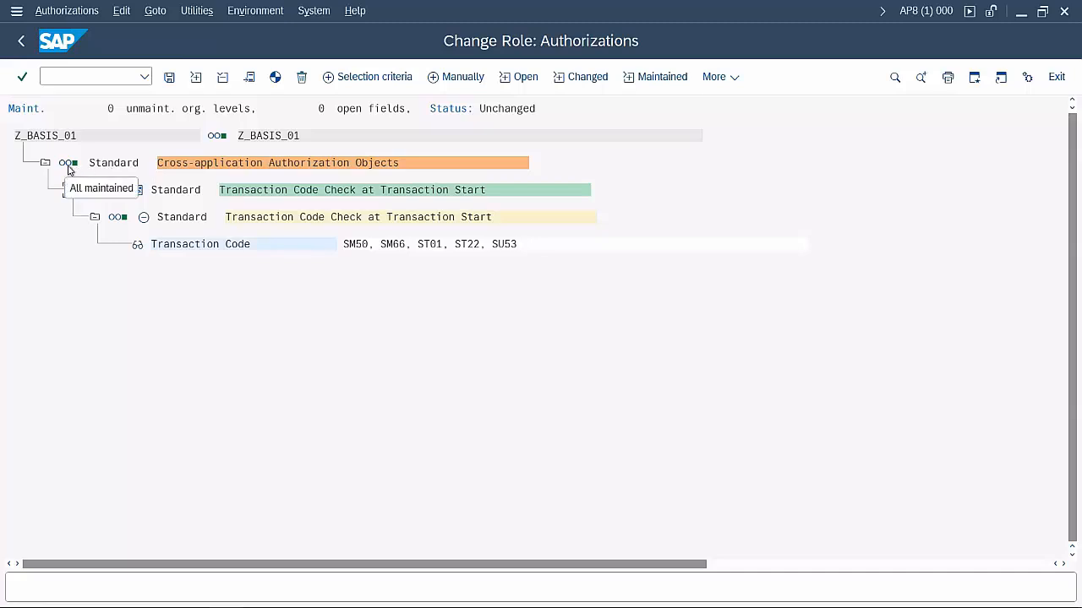
left_click(71, 189)
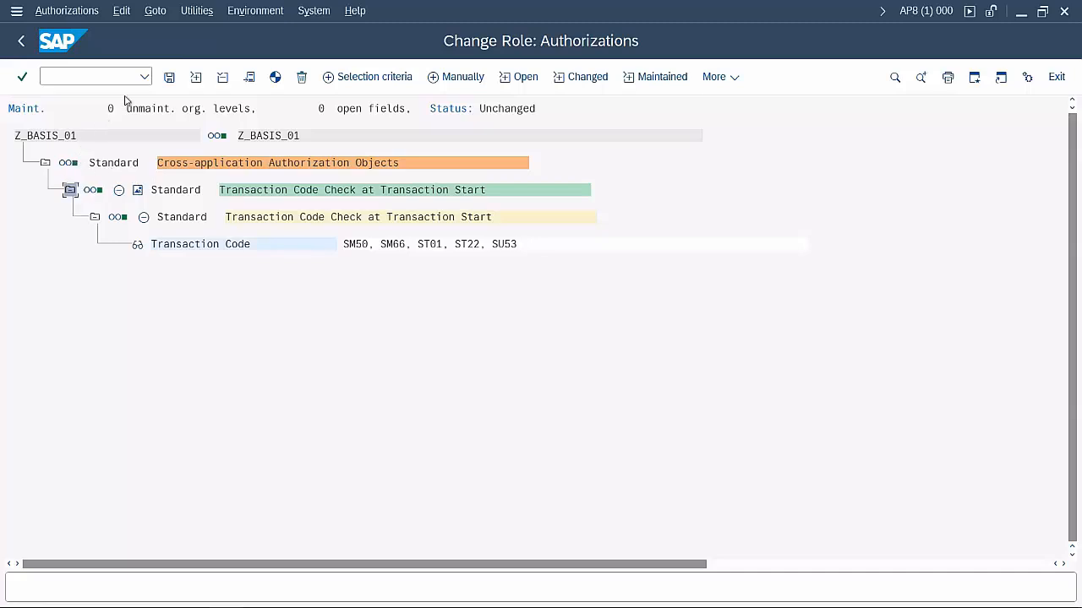
Save the authorization data, generate the authorization profile again and return to the role
left_click(169, 77)
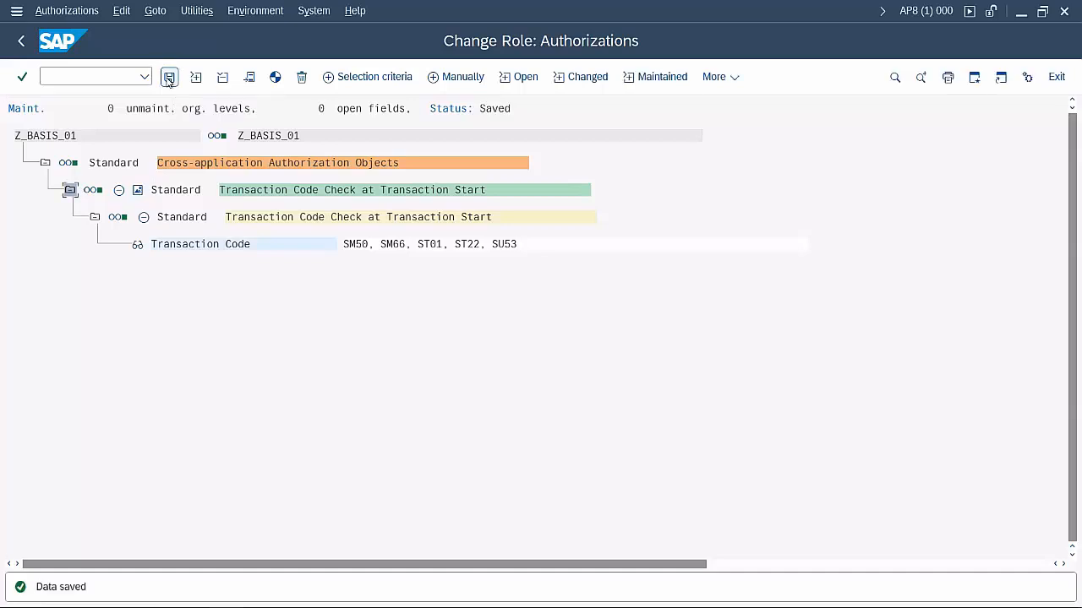
left_click(276, 78)
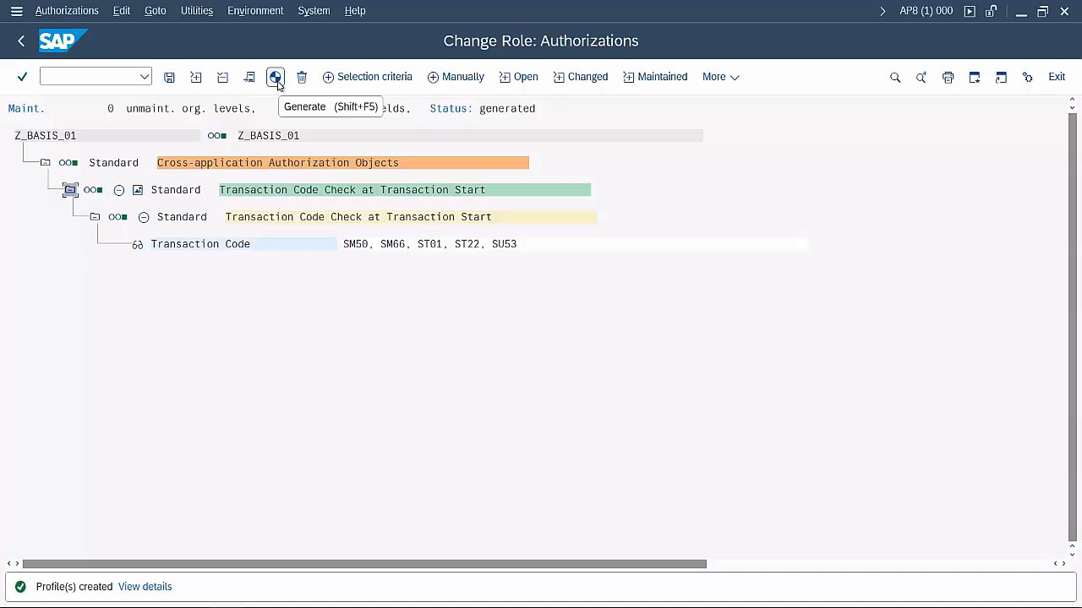
left_click(19, 43)
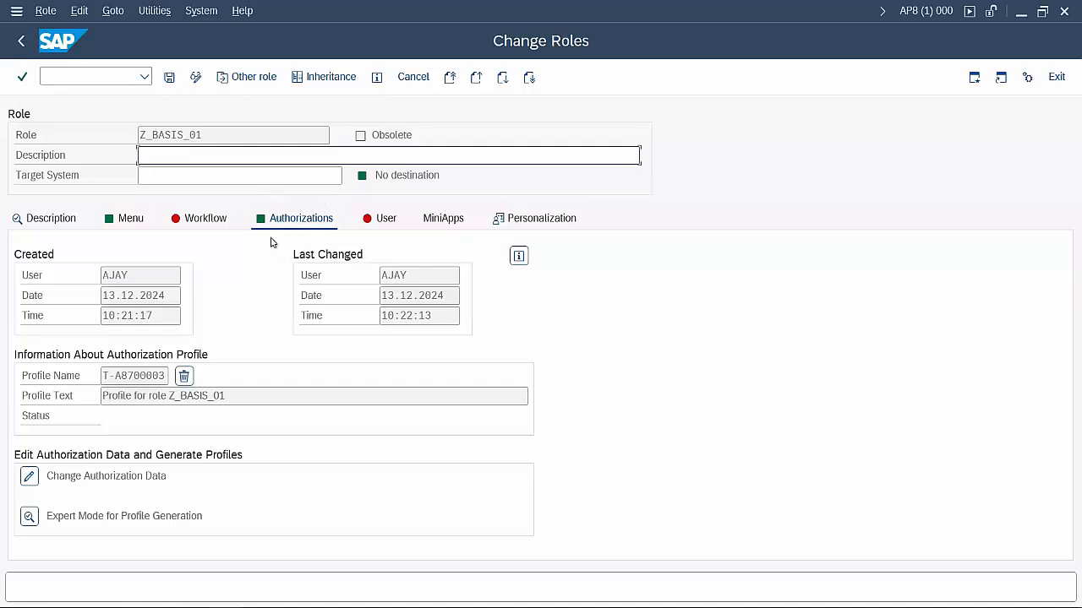
Recheck the authorization data by expanding Cross-application Authorization Objects one level, and return to the role overview
left_click(28, 476)
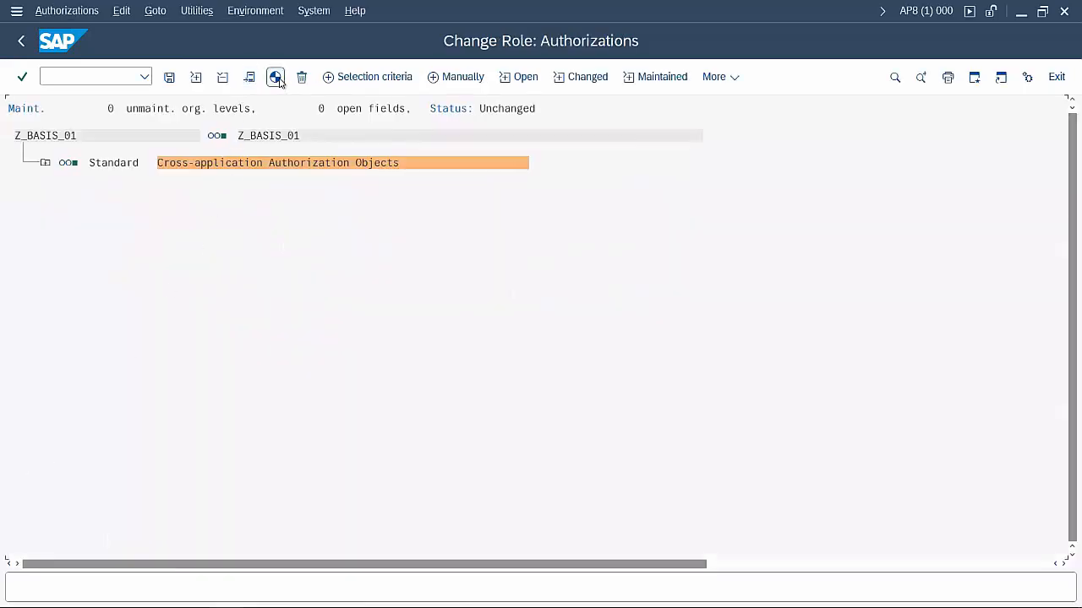
left_click(44, 163)
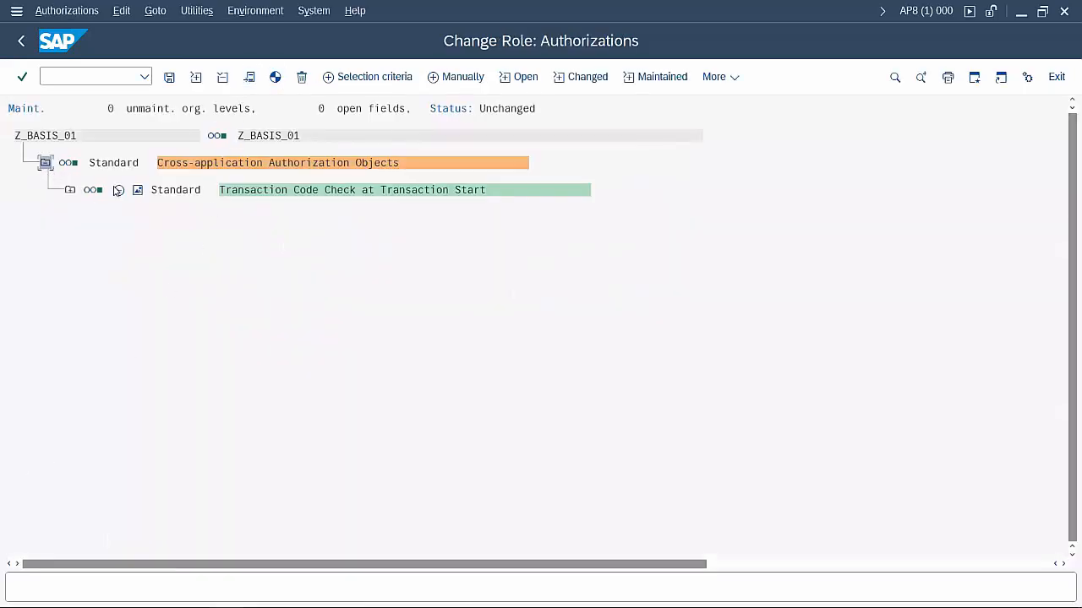
left_click(22, 40)
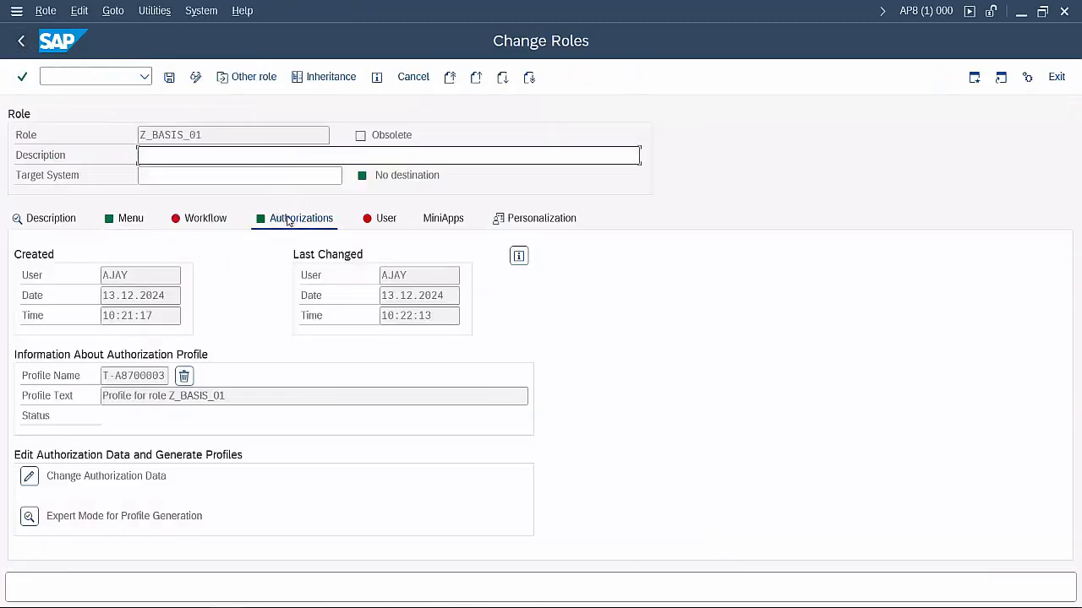
Examine the node details of Evaluate Authorization Check and System Trace in the role menu
left_click(119, 222)
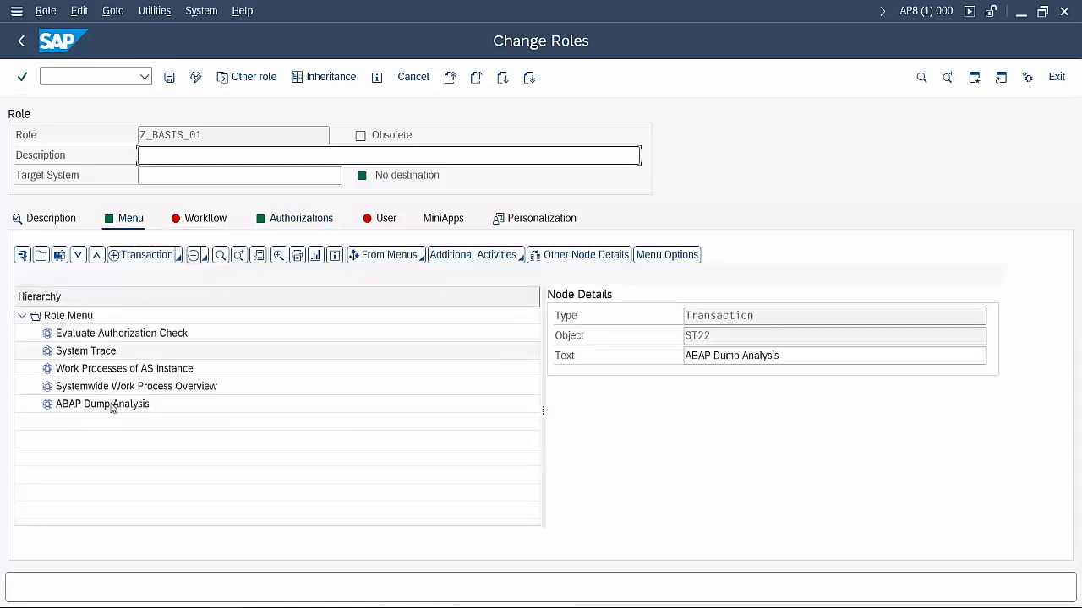
left_click(140, 337)
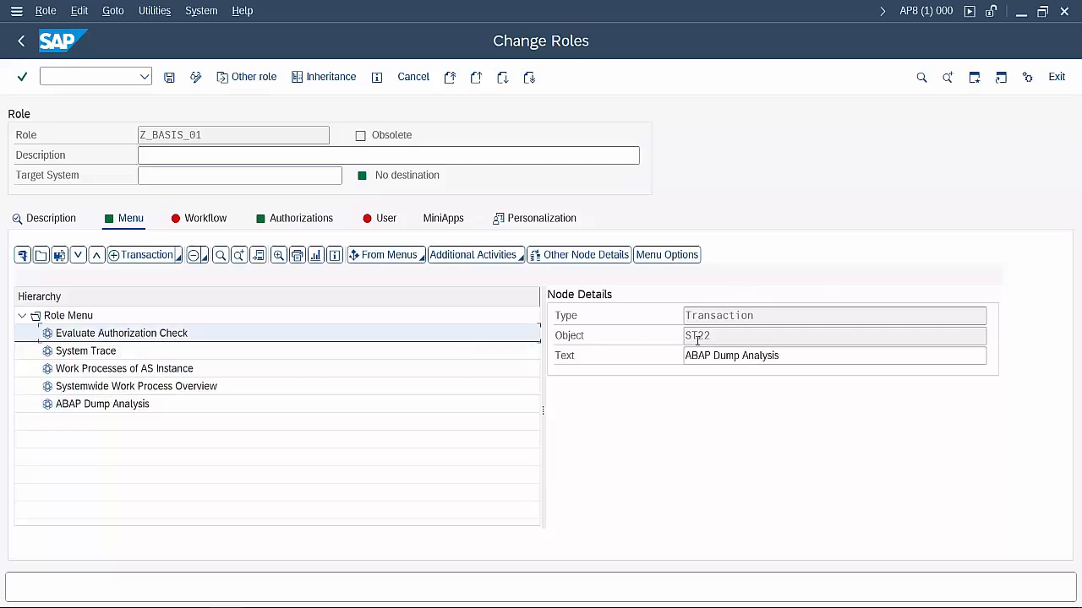
left_click(97, 351)
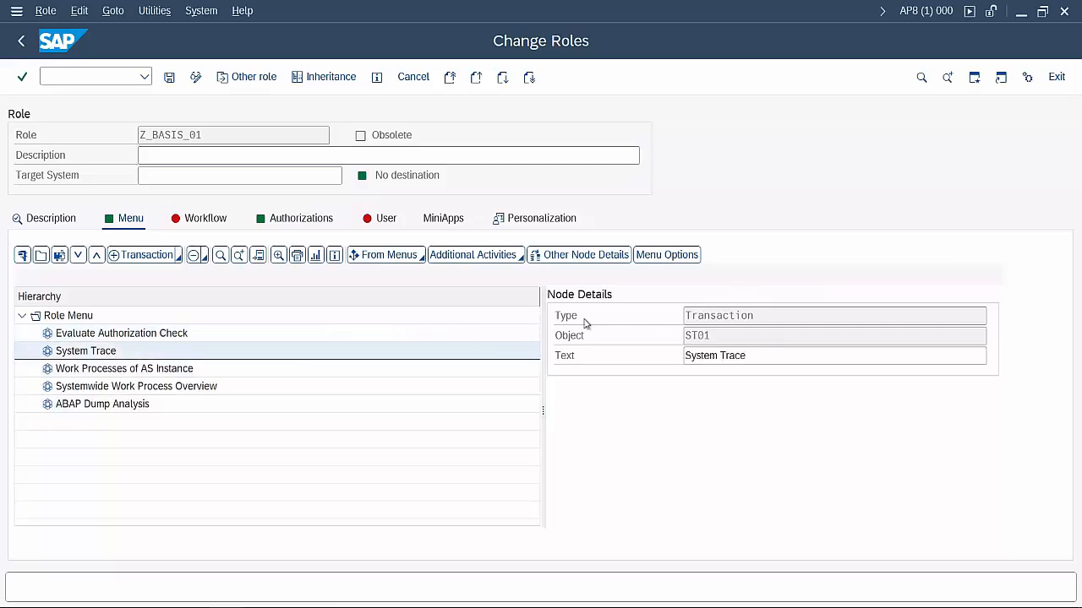
Check the node details of Work Processes of AS Instance and Systemwide Work Process Overview, and open the role's authorization data
left_click(157, 372)
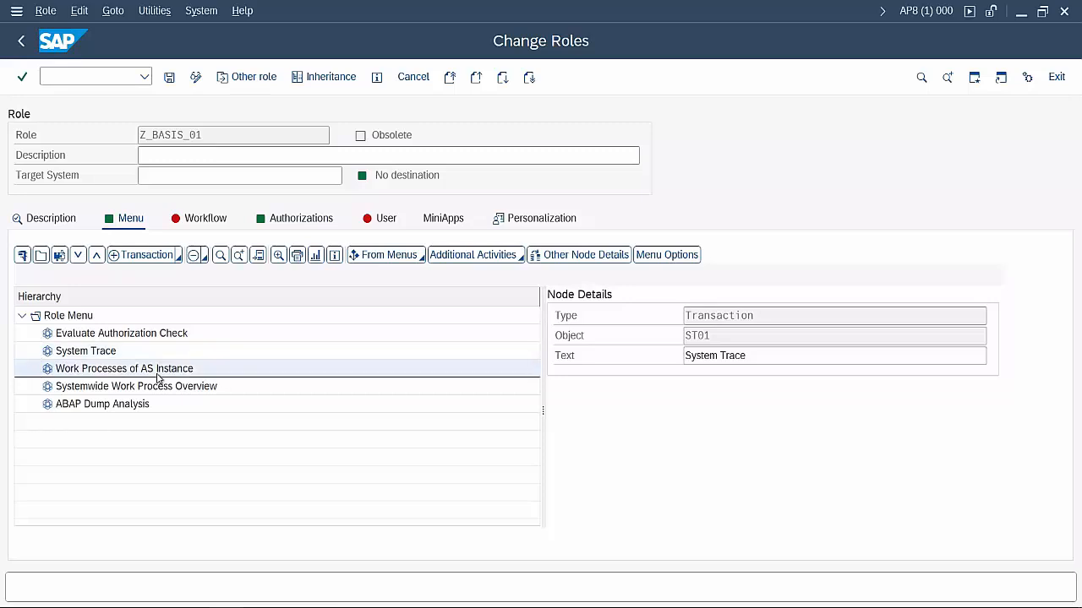
left_click(222, 393)
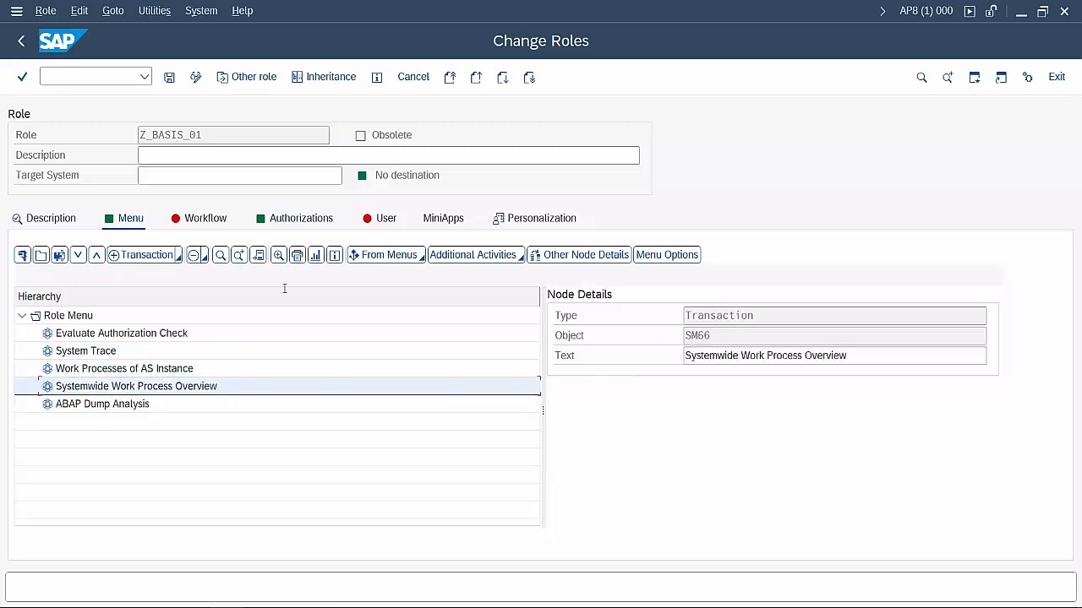
left_click(272, 224)
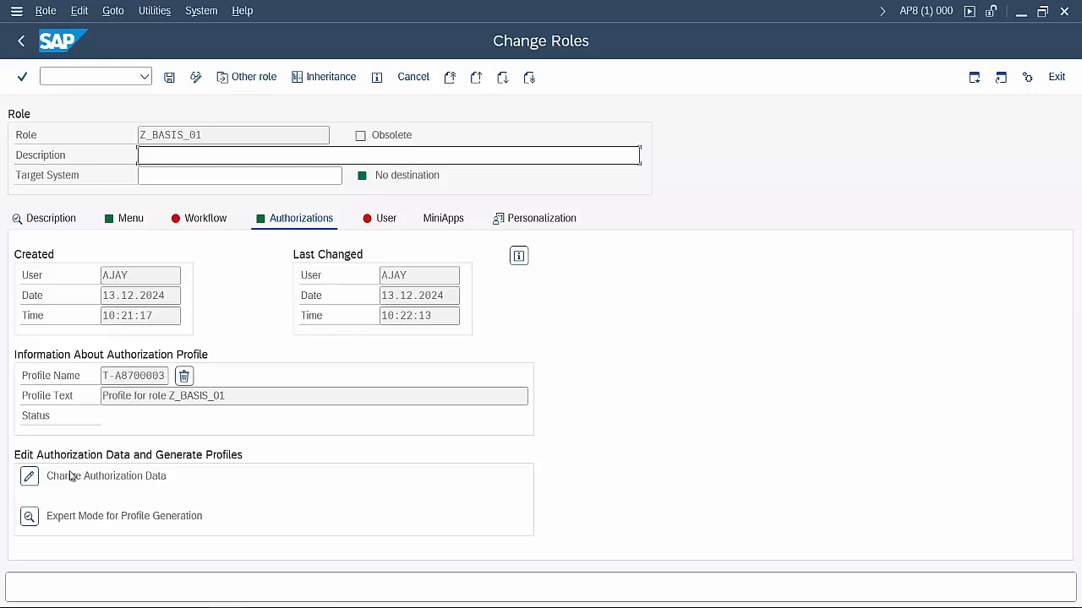
left_click(34, 479)
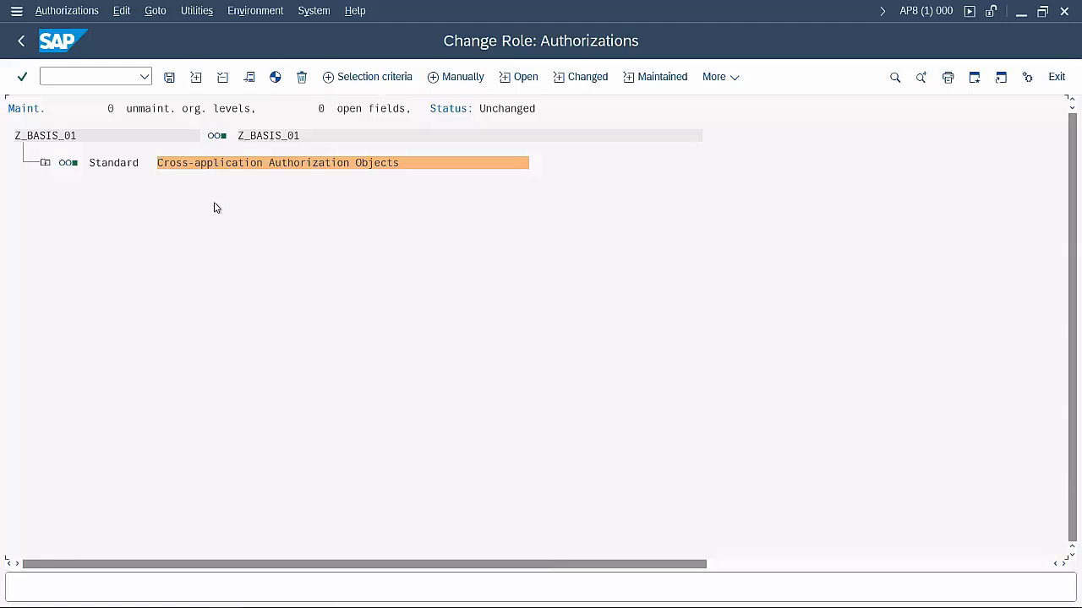
Switch to Notepad to review the profile naming note starting with "T -", and return from the authorization data to the role
key("alt+Tab")
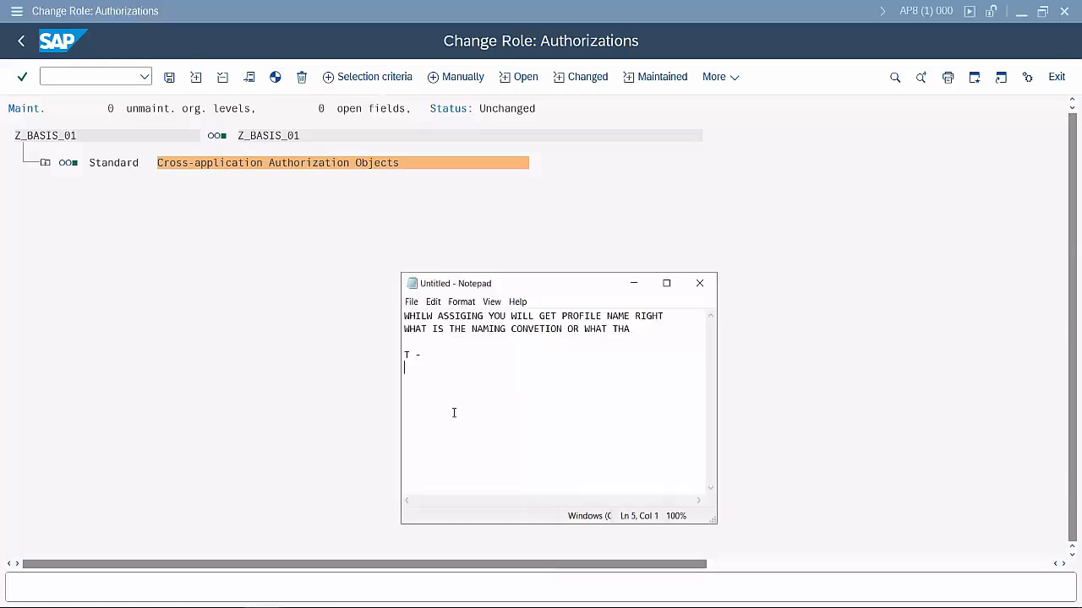
left_click_drag(433, 354, 400, 352)
left_click(633, 284)
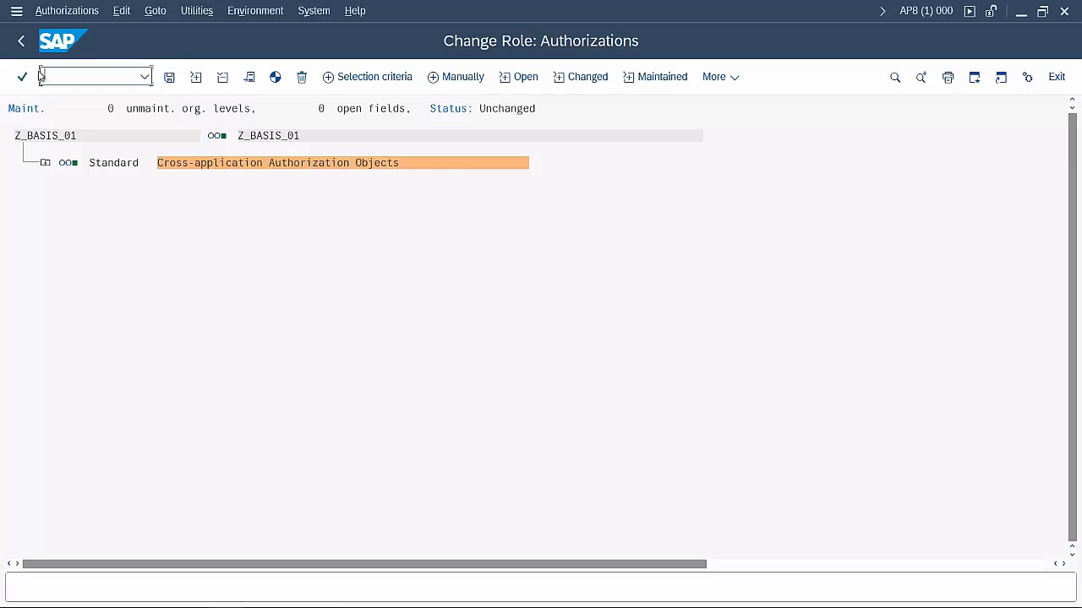
left_click(20, 42)
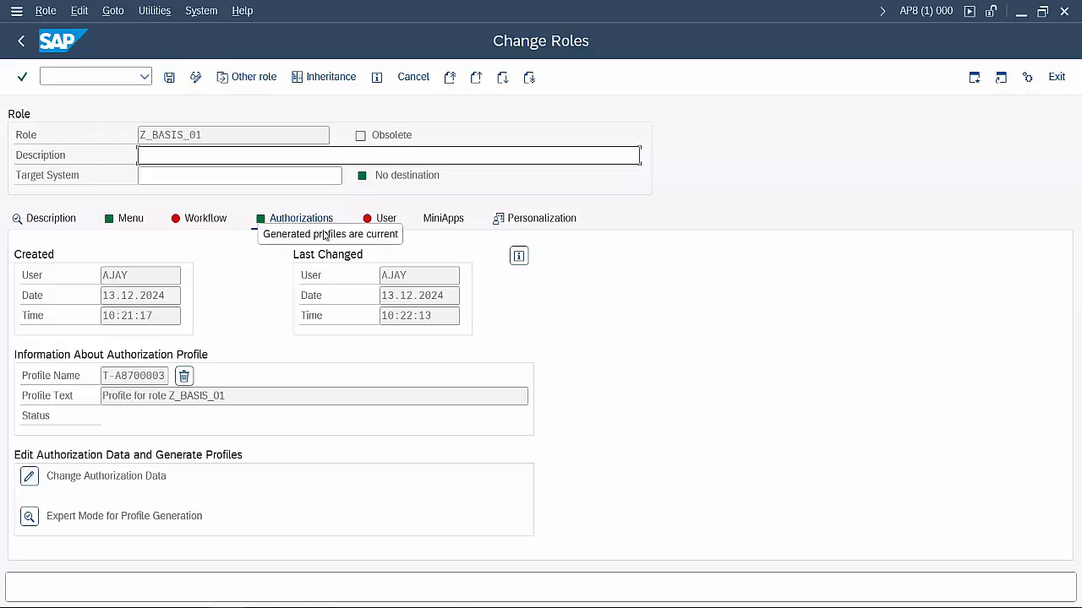
Open the role's user assignments, check the other user's SAP Easy Access session, and return to the role
left_click(382, 219)
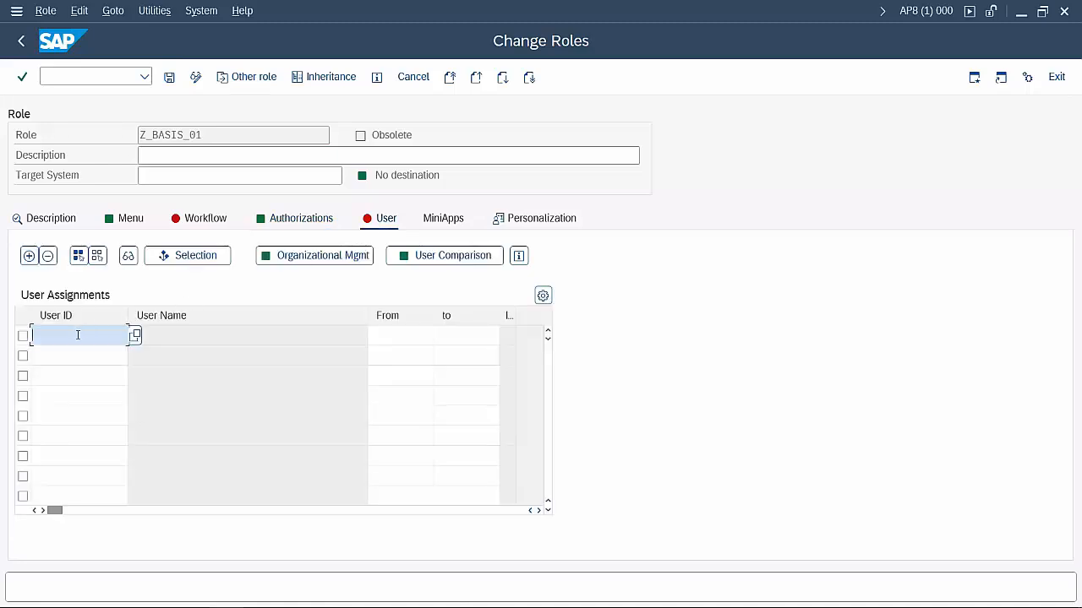
key("Caps_Lock")
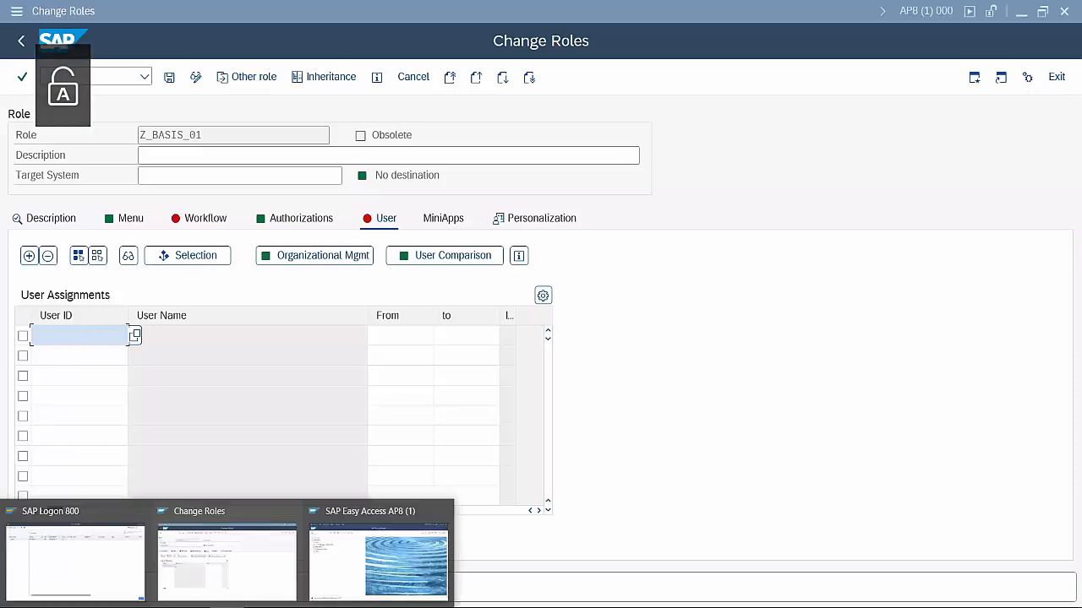
left_click(391, 560)
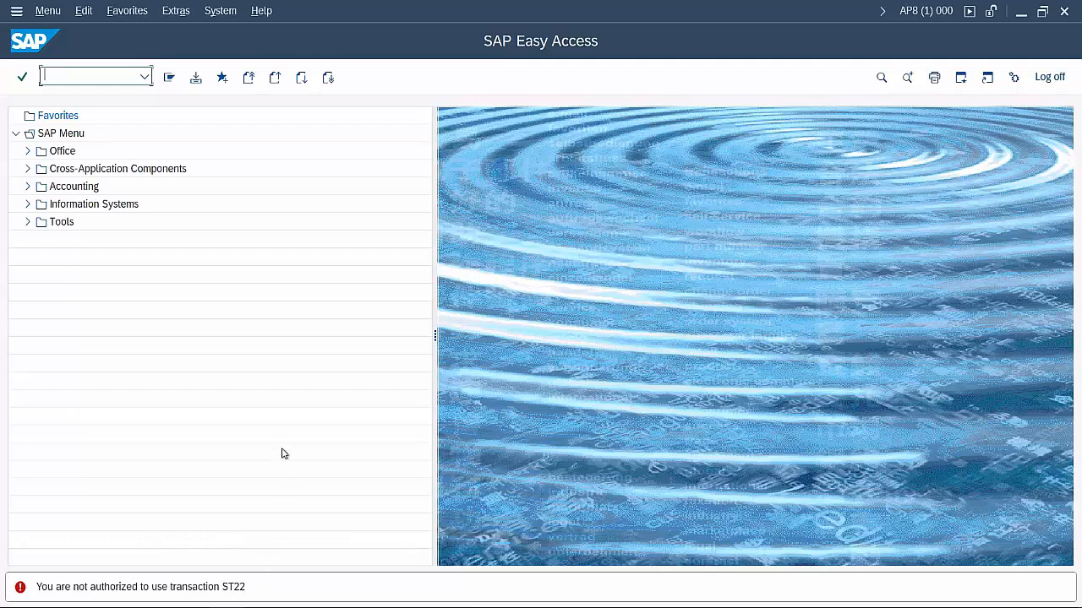
left_click(931, 20)
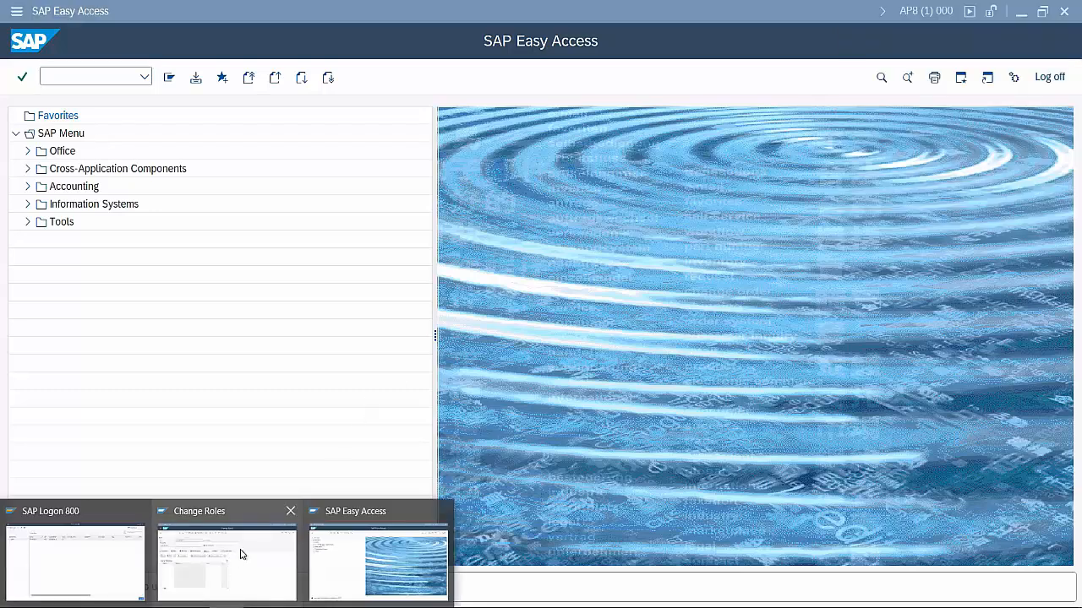
left_click(244, 556)
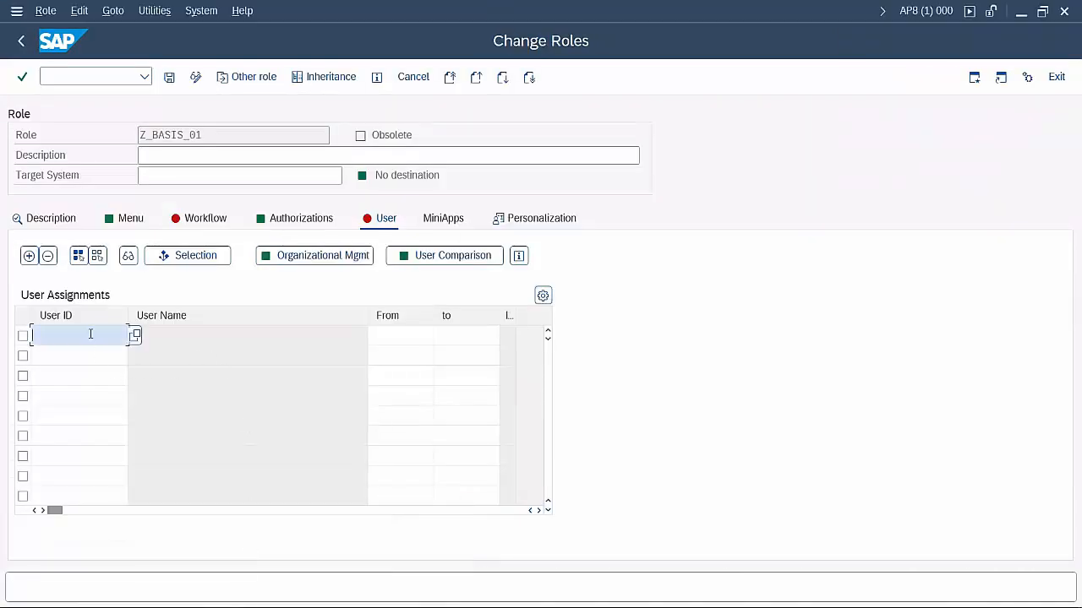
Assign the role Z_BASIS_01 to the unauthorized user by entering the user ID, and select the assignment row
type("na")
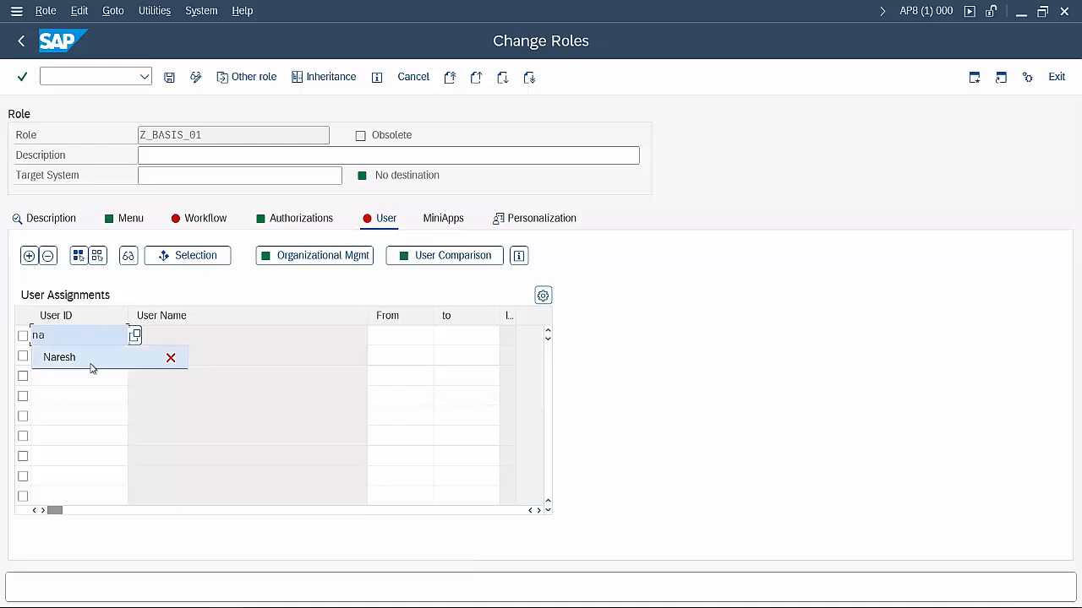
left_click(92, 361)
key("Return")
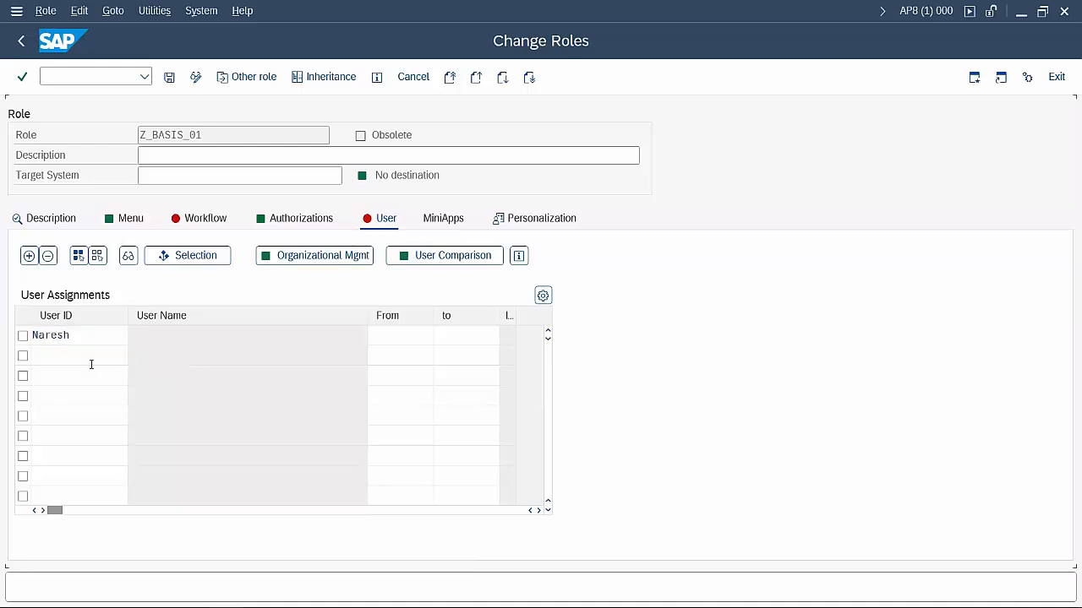
left_click(23, 335)
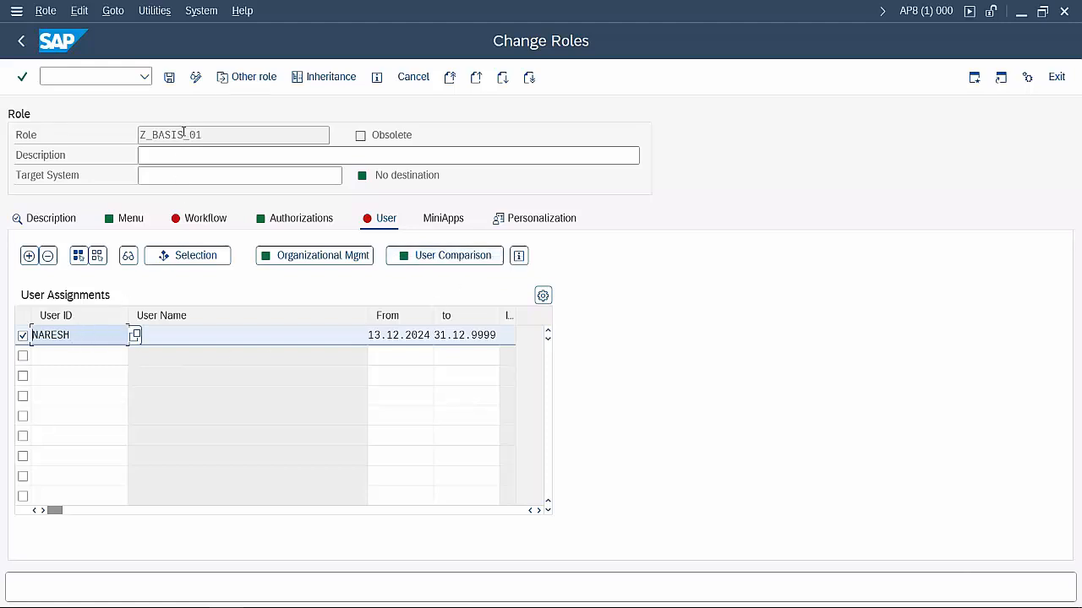
Run the user comparison for the role, saving the role first, and complete the comparison of the user master record
left_click(425, 260)
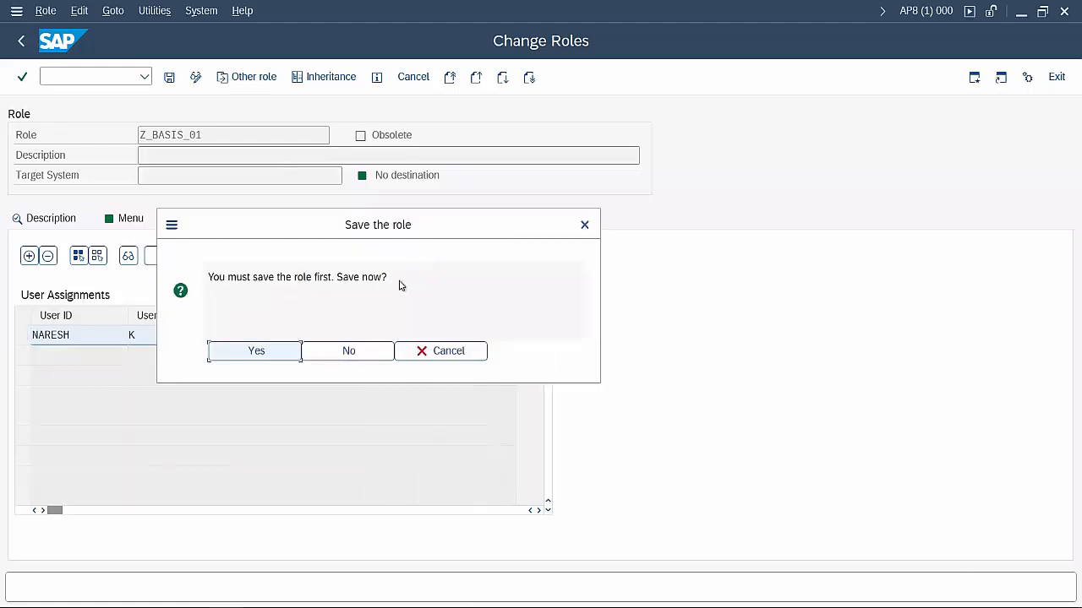
left_click(262, 356)
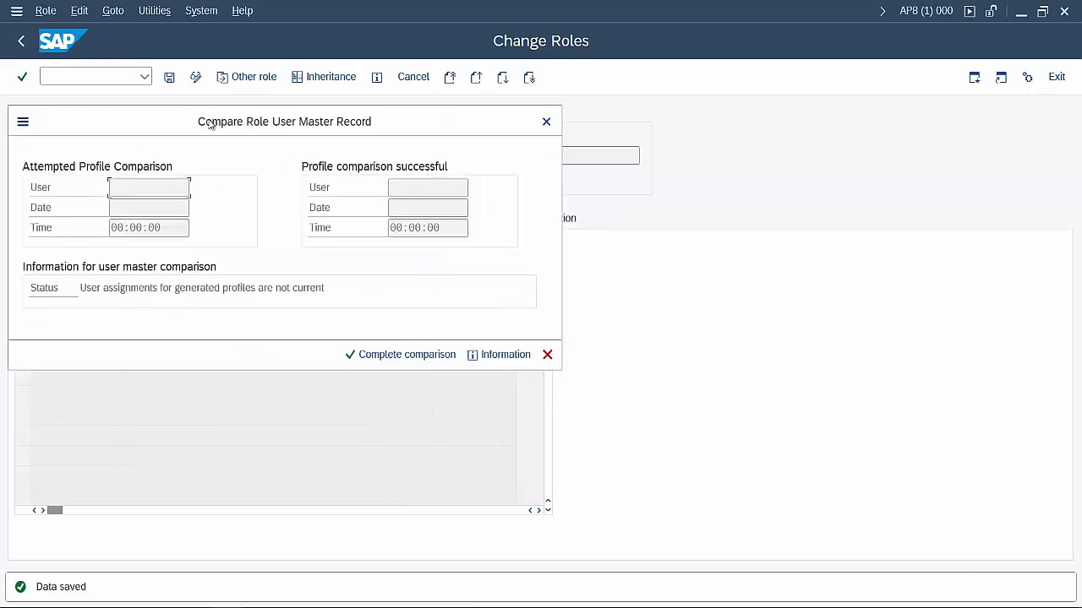
left_click_drag(184, 128, 382, 184)
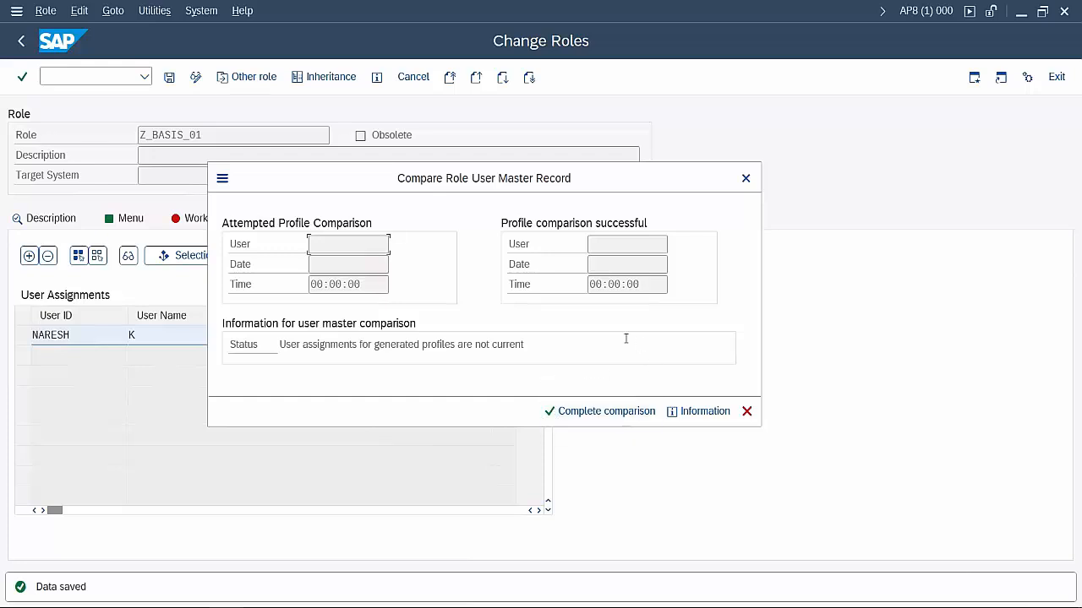
left_click(603, 414)
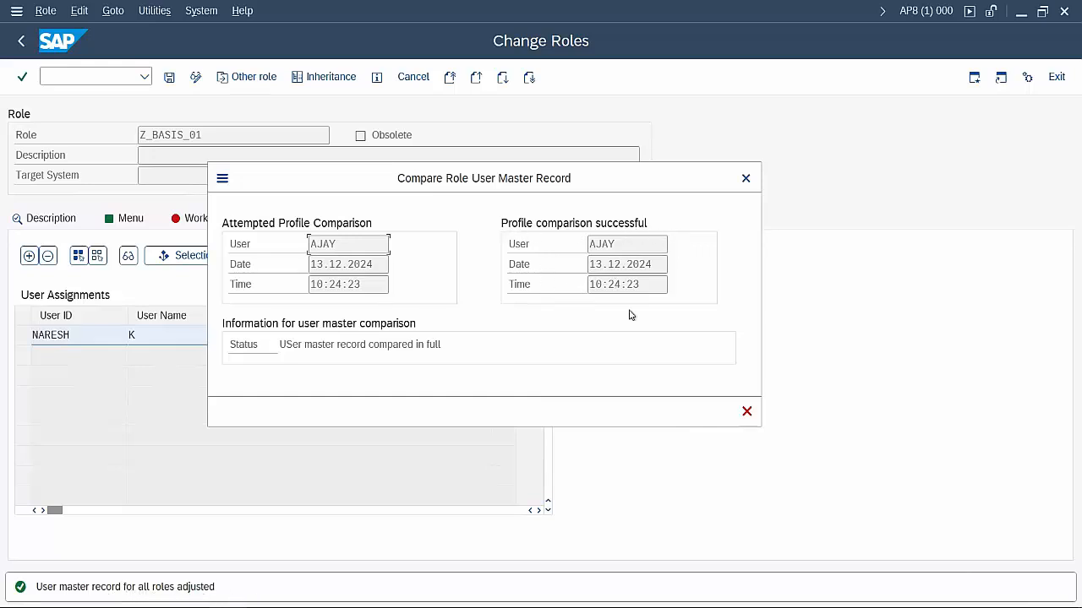
left_click(747, 411)
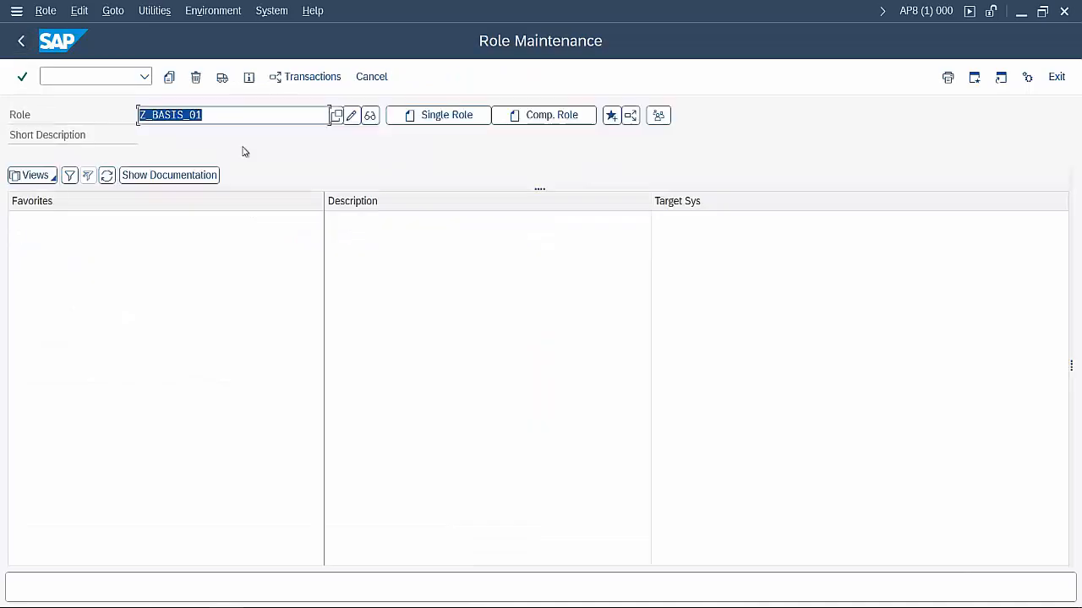
Leave role maintenance, open the assigned user for editing in transaction SU01, and check the Z_BASIS_01 role assignment
left_click(19, 42)
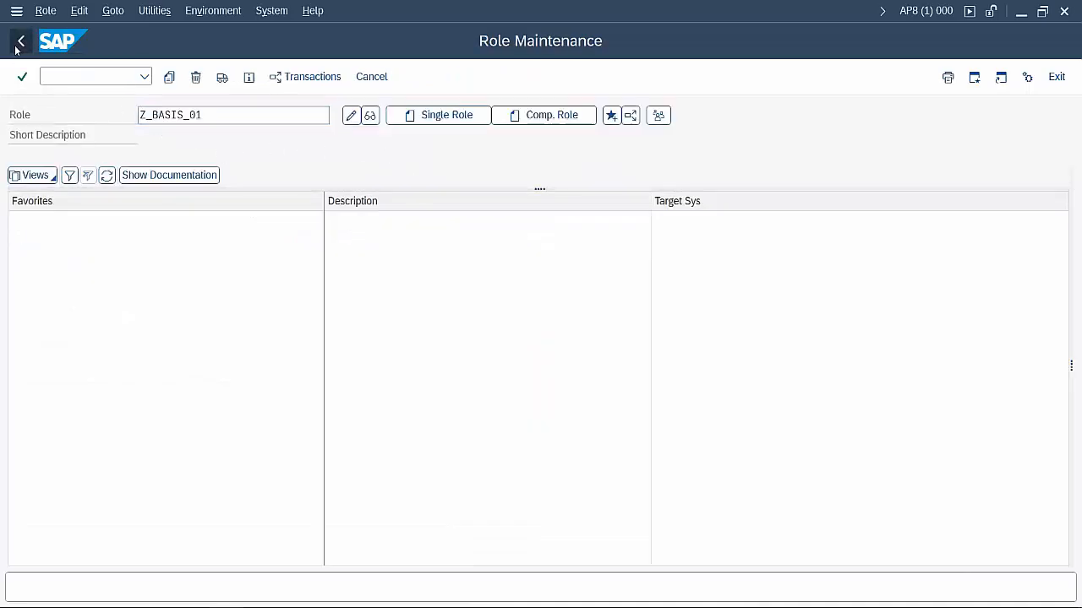
left_click(67, 77)
type("su01")
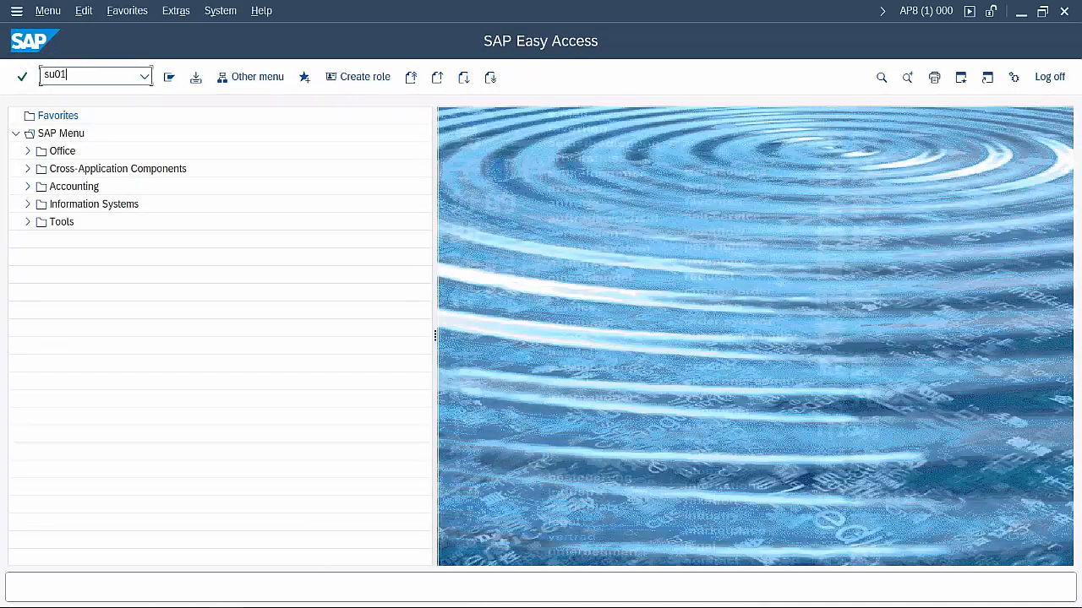
key("Return")
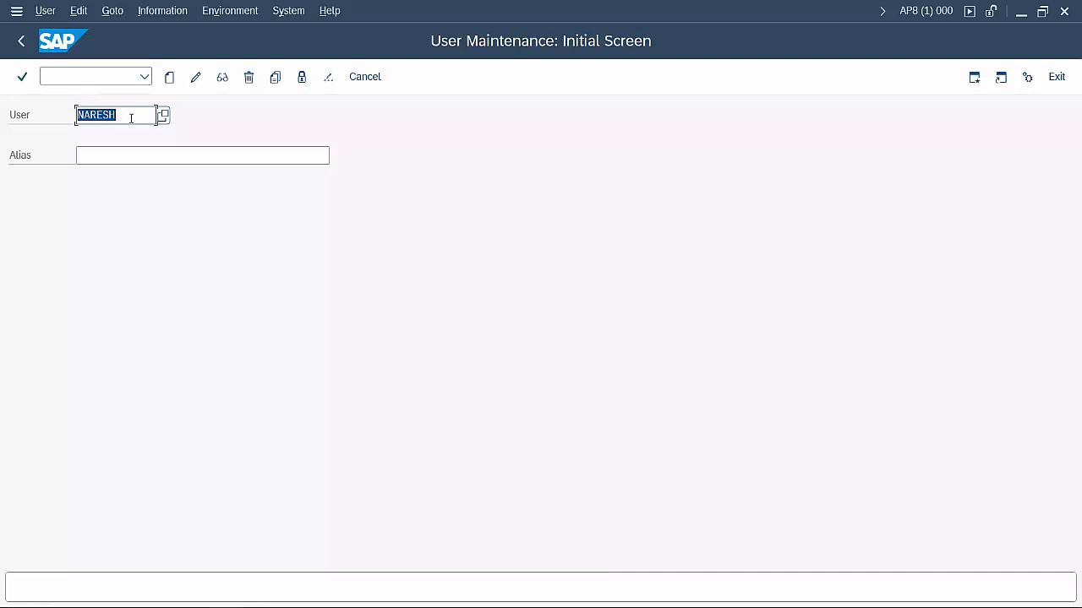
left_click(131, 117)
left_click(195, 77)
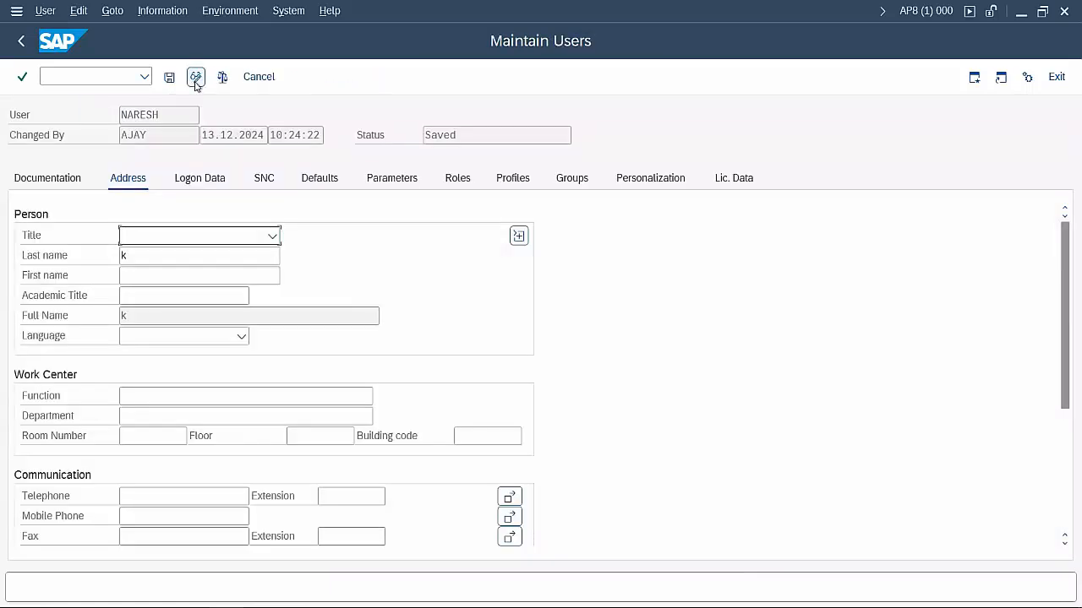
left_click(457, 181)
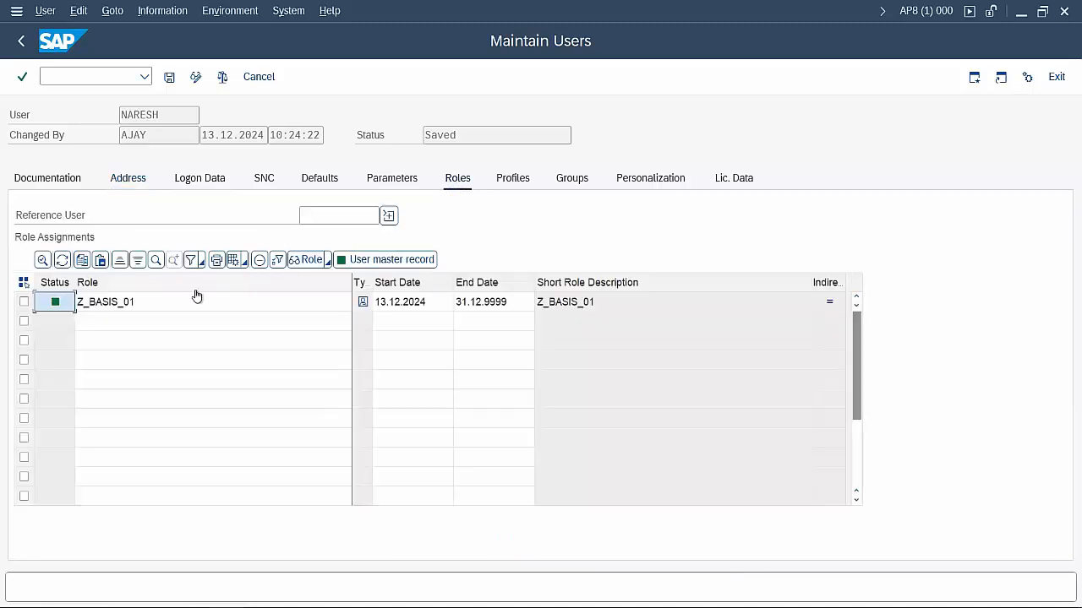
left_click(188, 303)
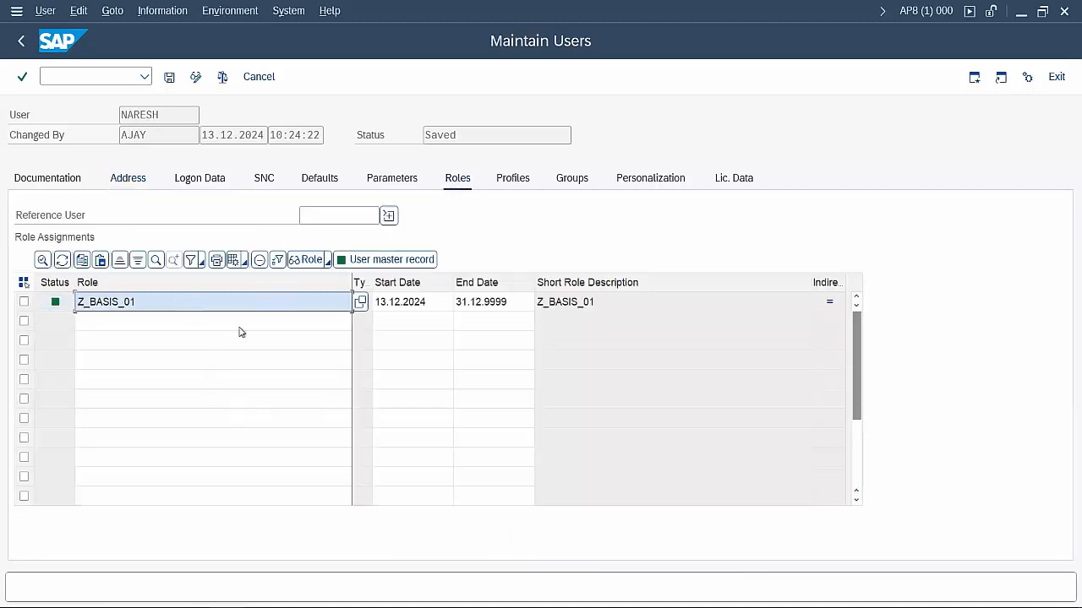
Open the role search for an empty role assignment row, close it without choosing a role, and leave the user record
left_click(132, 325)
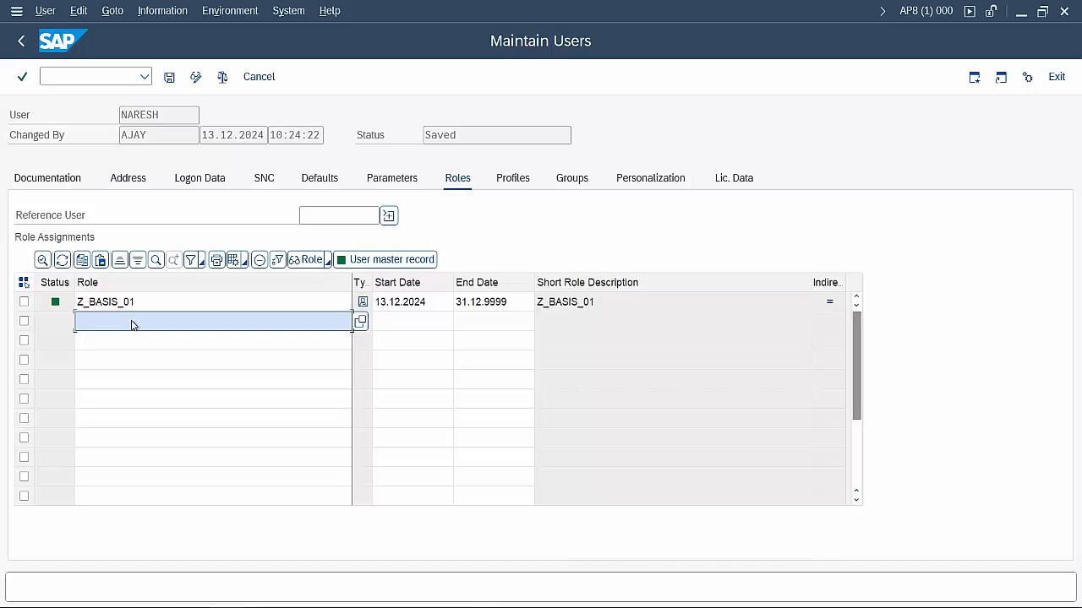
left_click(360, 322)
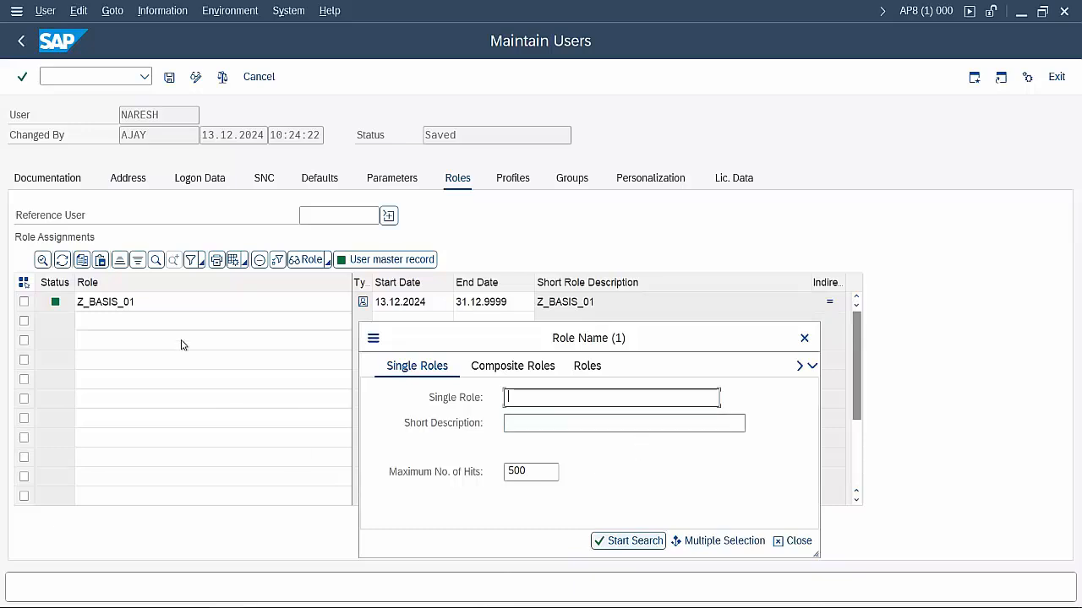
left_click(803, 338)
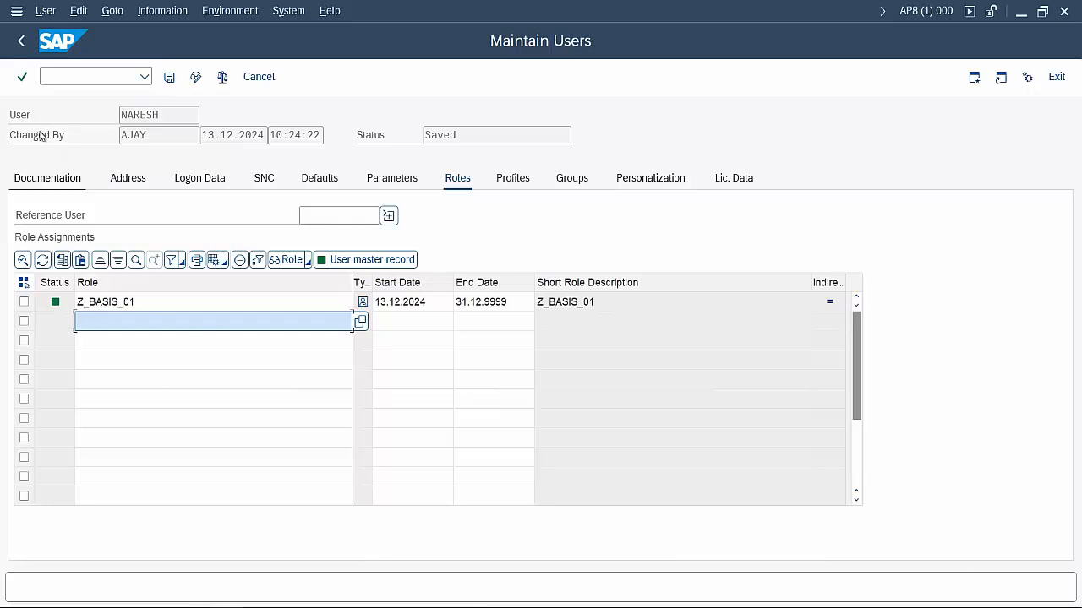
left_click(21, 40)
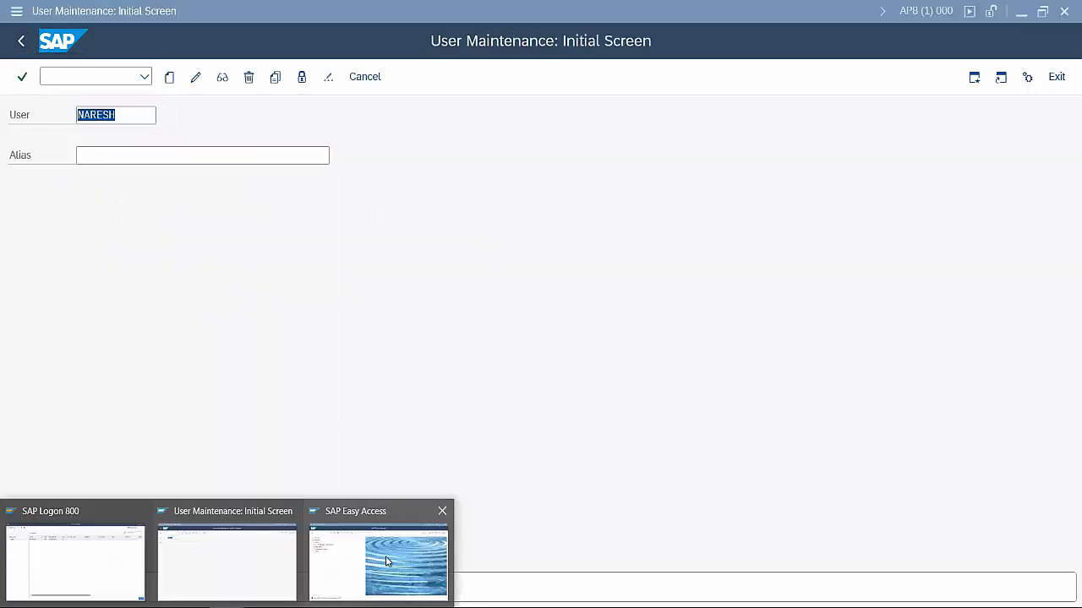
Switch to the assigned user's session, run transaction SU53, examine the failed authorization checks, and return to SAP Easy Access
left_click(386, 556)
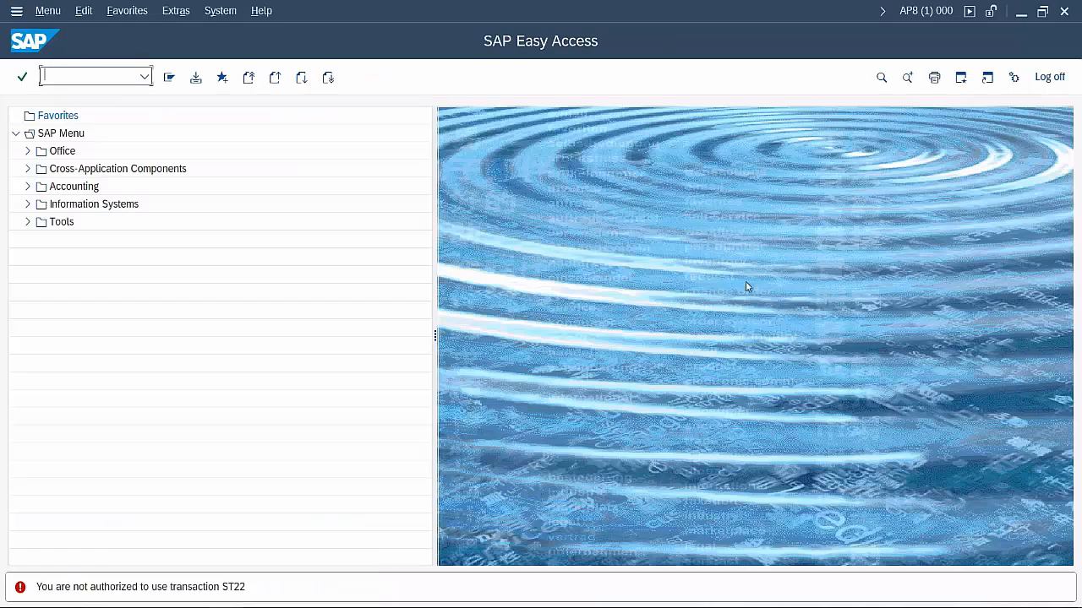
left_click(948, 10)
left_click(305, 42)
type("s")
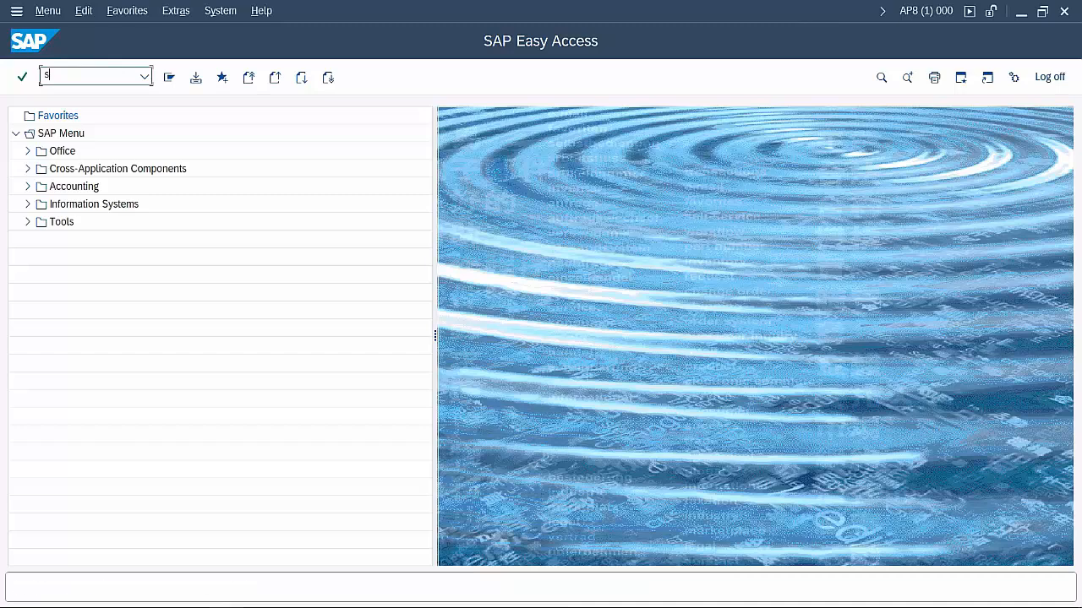
type("u53")
key("Return")
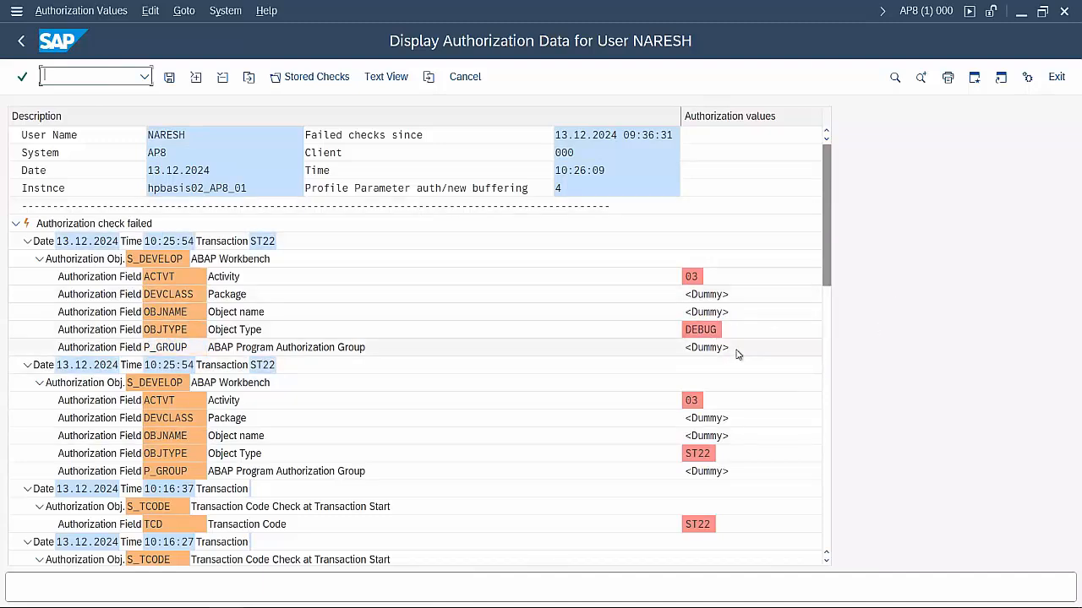
scroll(737, 353, "down", 3)
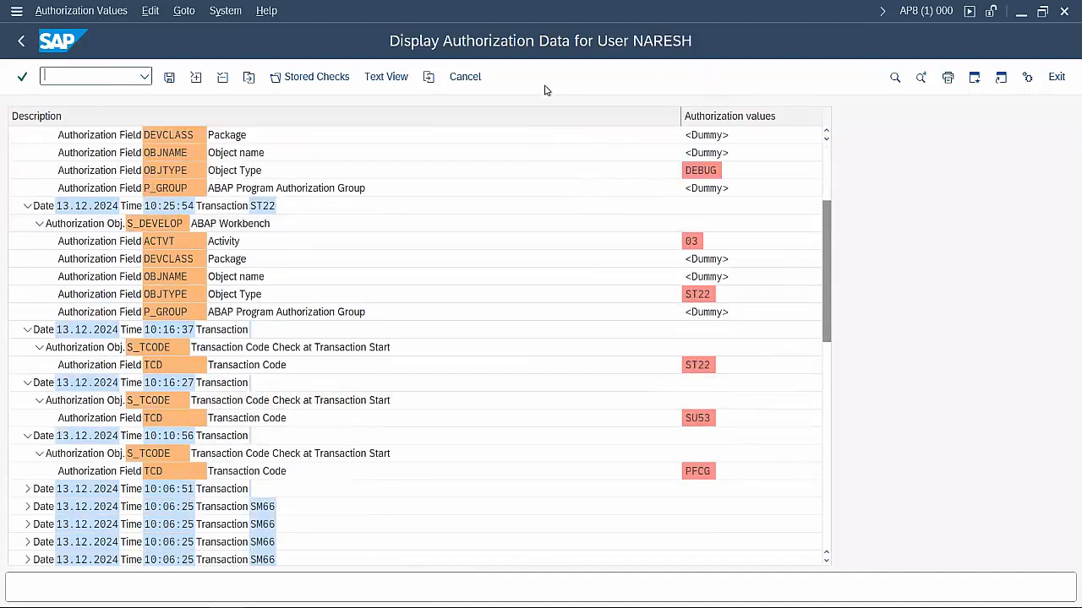
left_click(21, 41)
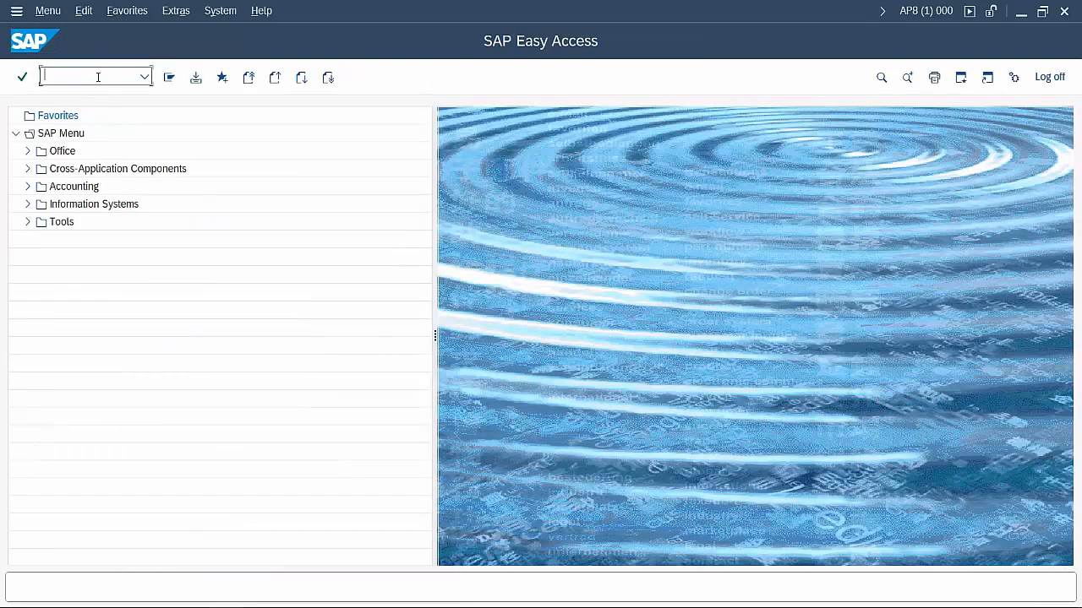
Test the assigned user's access by running transaction ST01, the instance work process overview, and transaction SM66
type("st01")
key("Return")
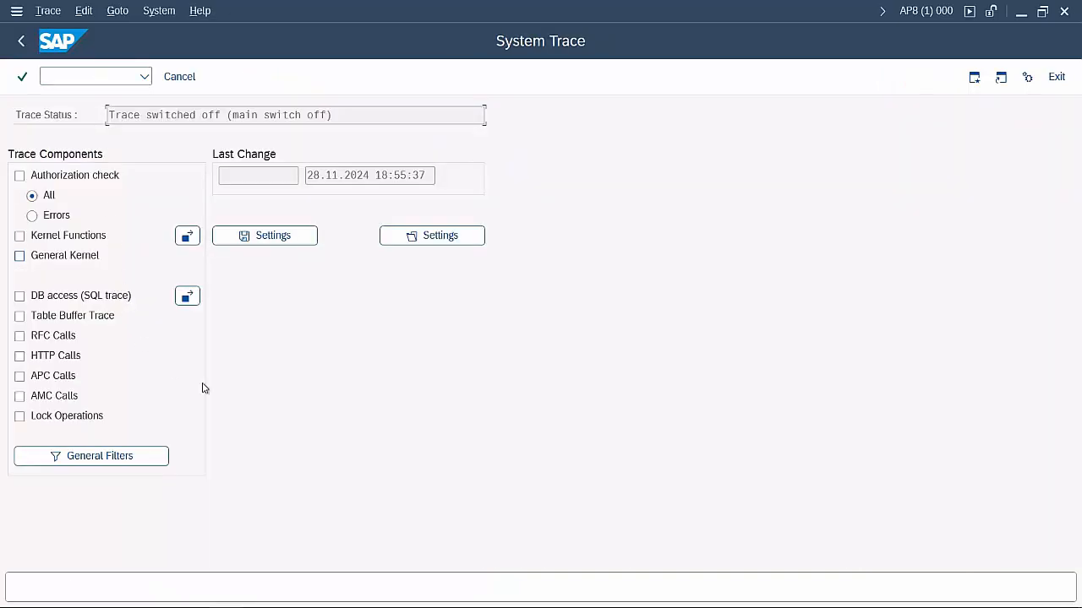
left_click(21, 41)
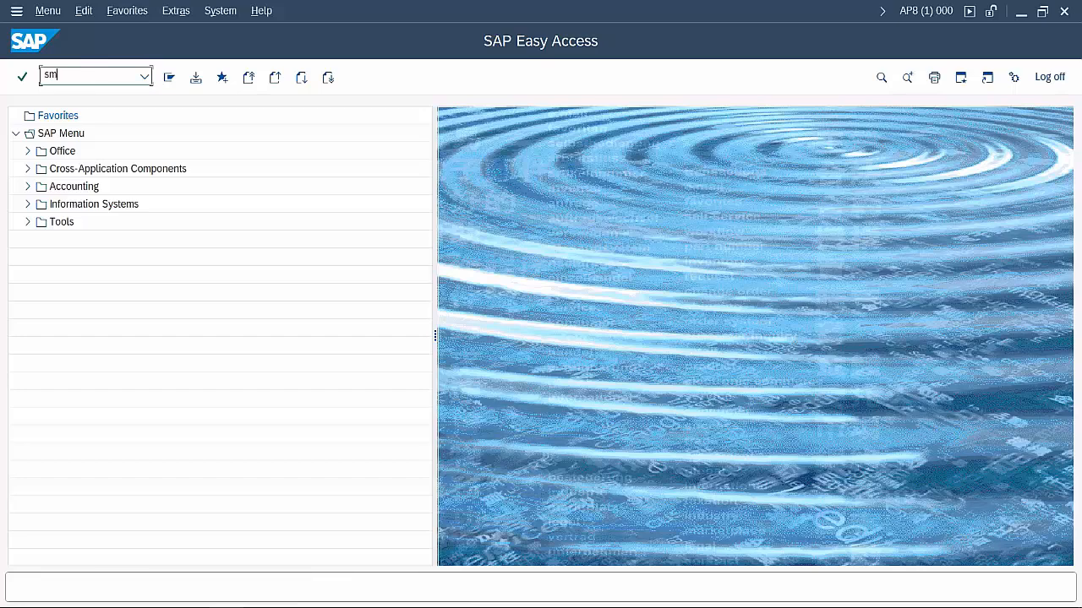
key("Return")
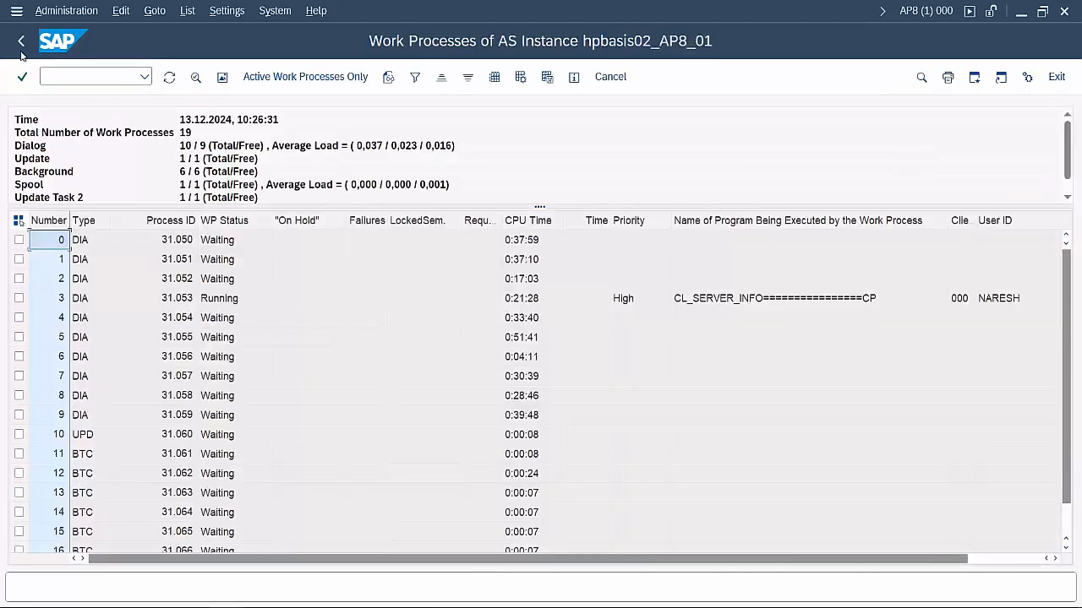
left_click(21, 41)
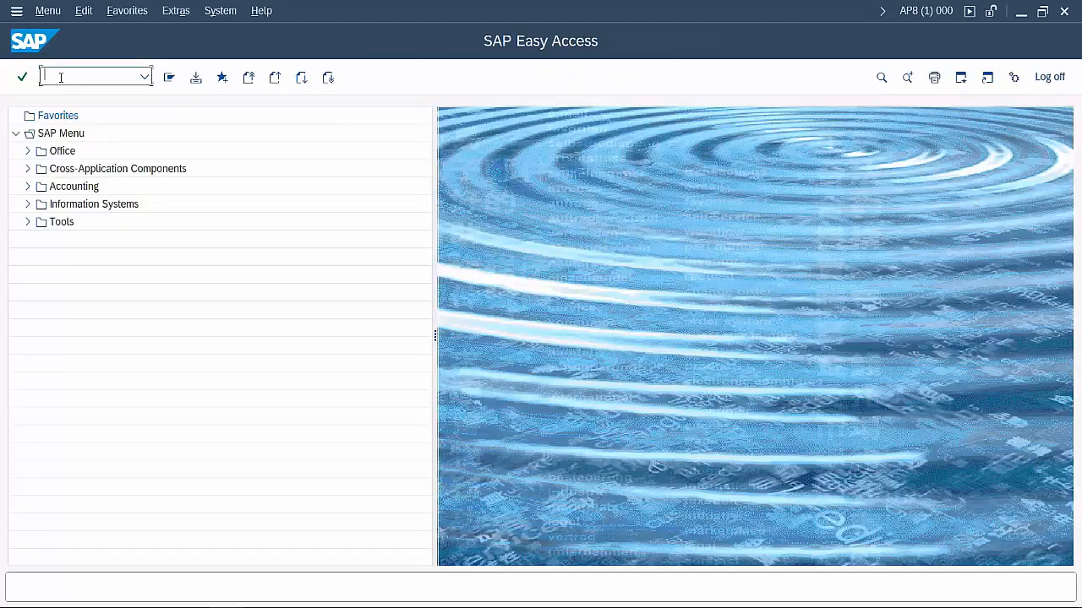
type("sm66")
key("Return")
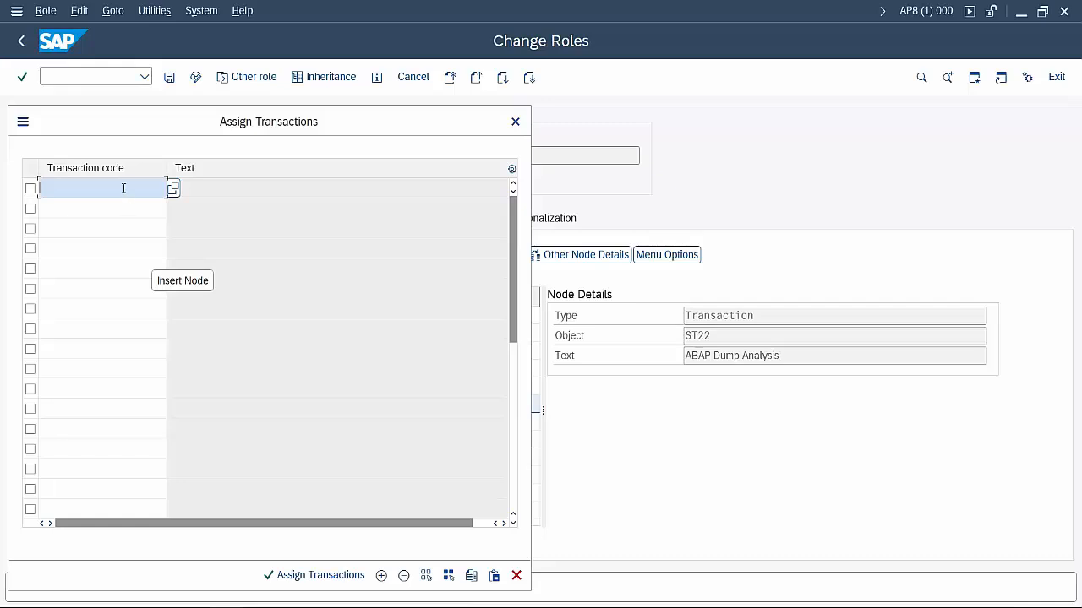
Add transaction SM14 to the Z_BASIS_01 role menu and open the role's authorization data for changing
type("sm14")
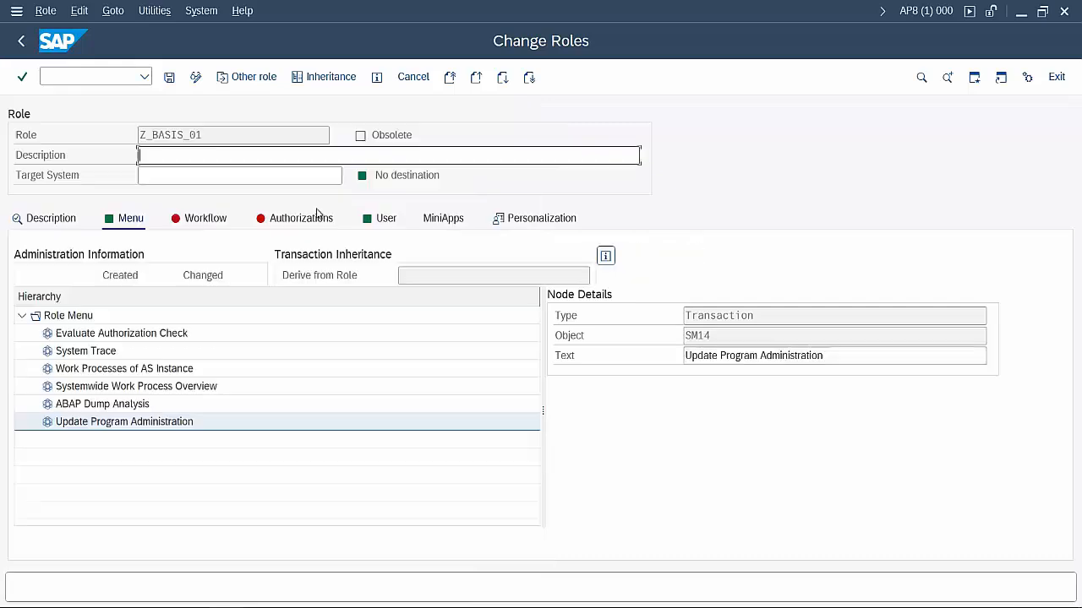
left_click(319, 217)
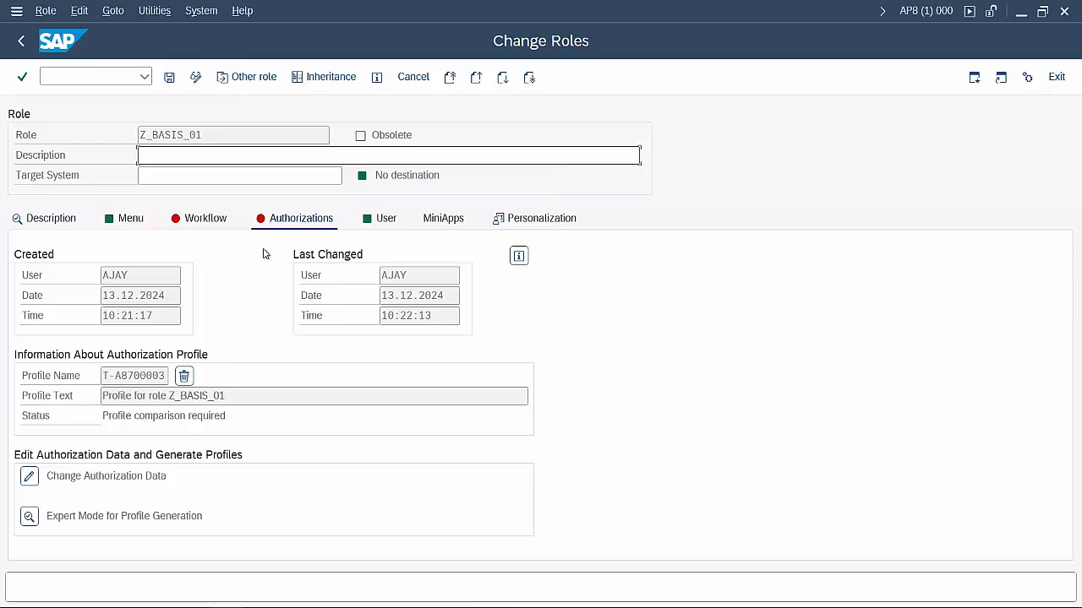
left_click(30, 477)
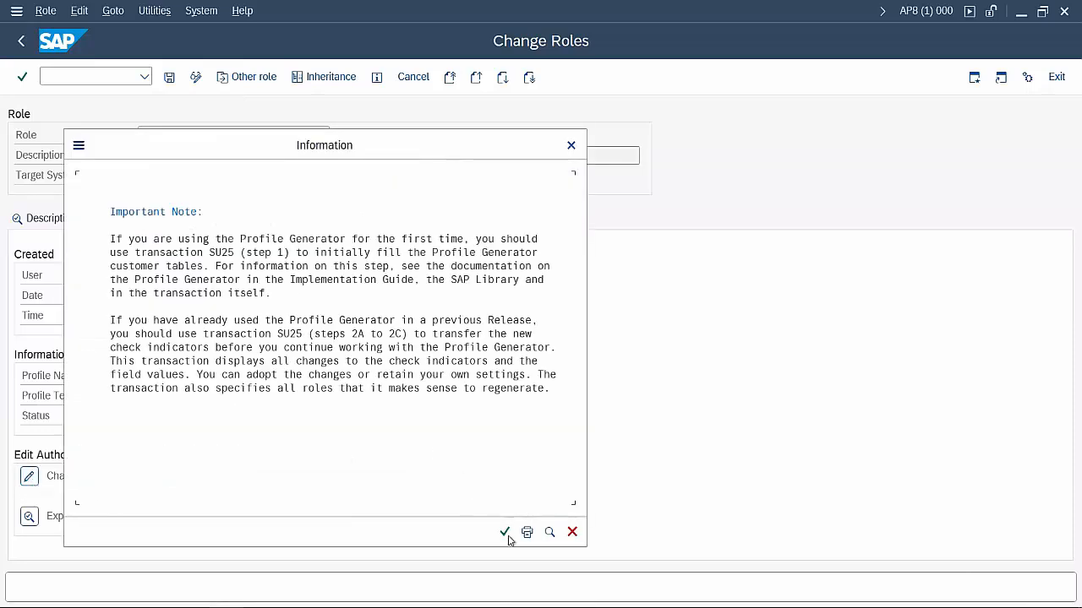
left_click(504, 533)
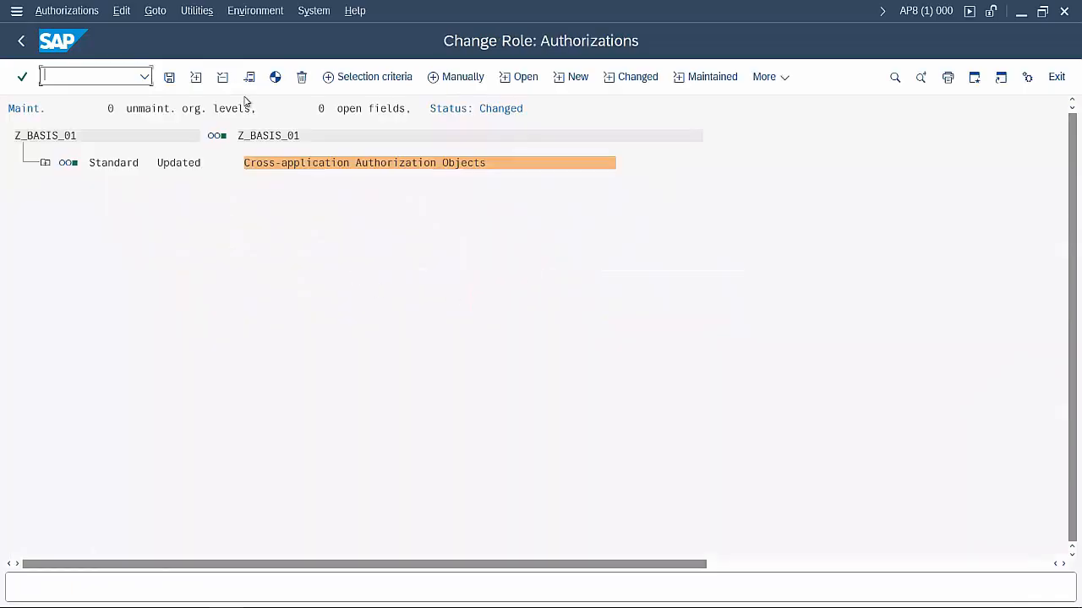
Generate the Z_BASIS_01 profile, save the authorization data, and exit authorization maintenance with the save option
left_click(275, 78)
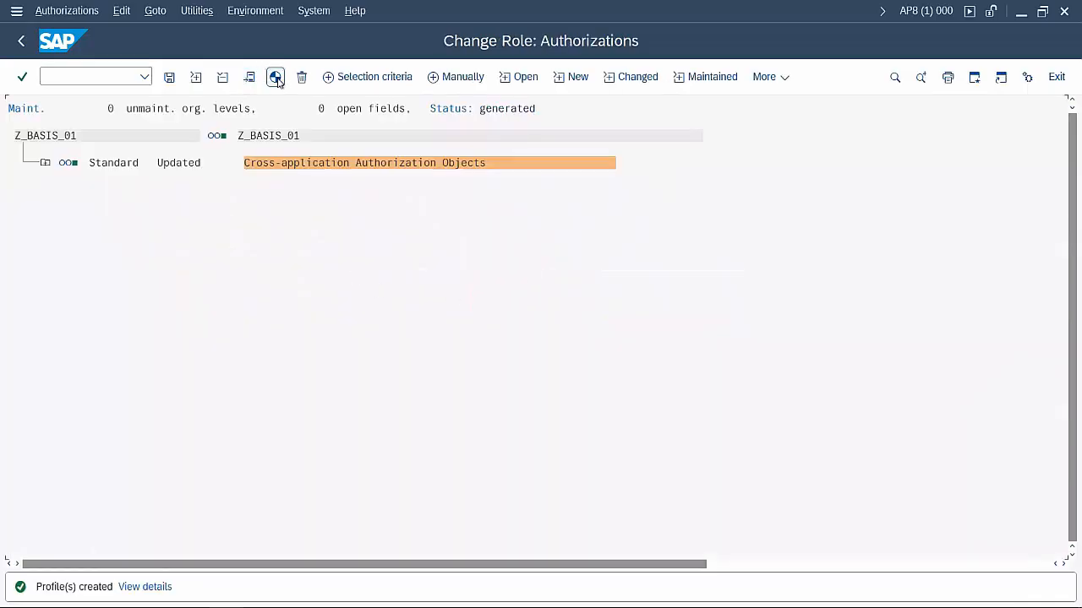
left_click(170, 77)
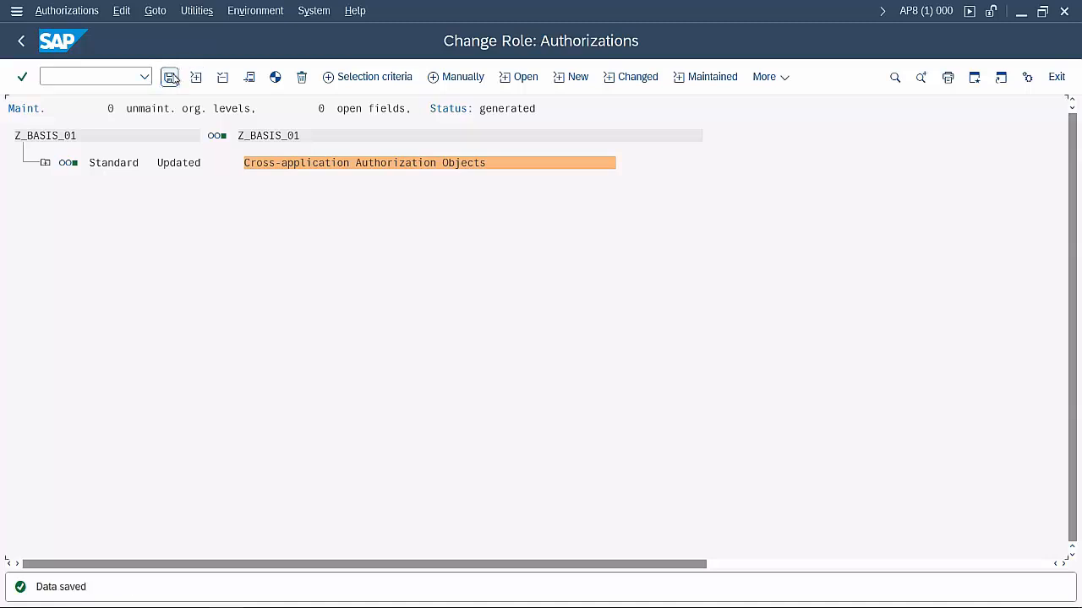
left_click(21, 42)
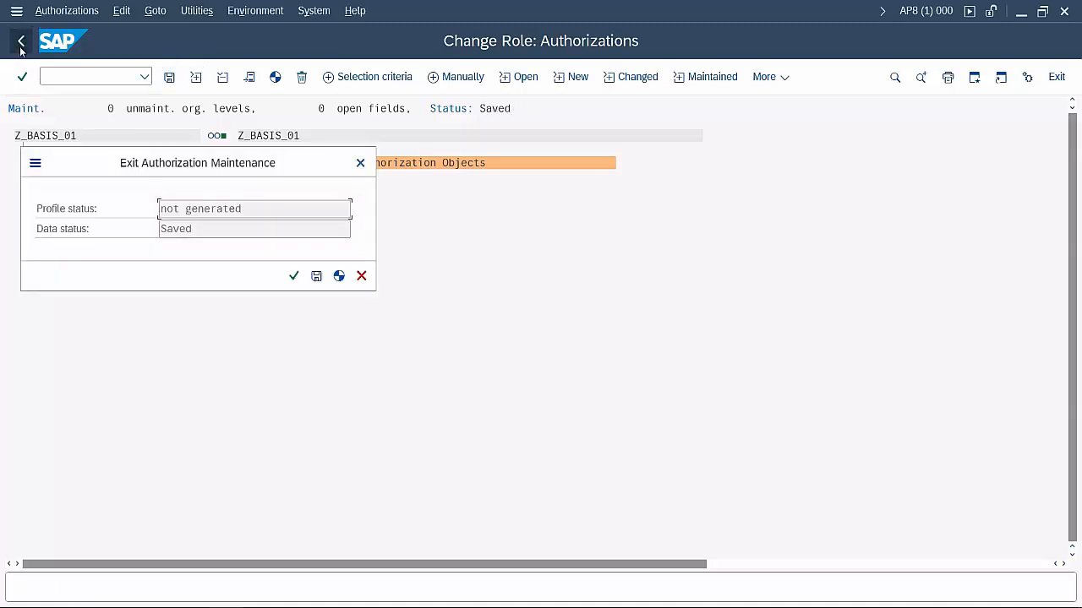
left_click(316, 276)
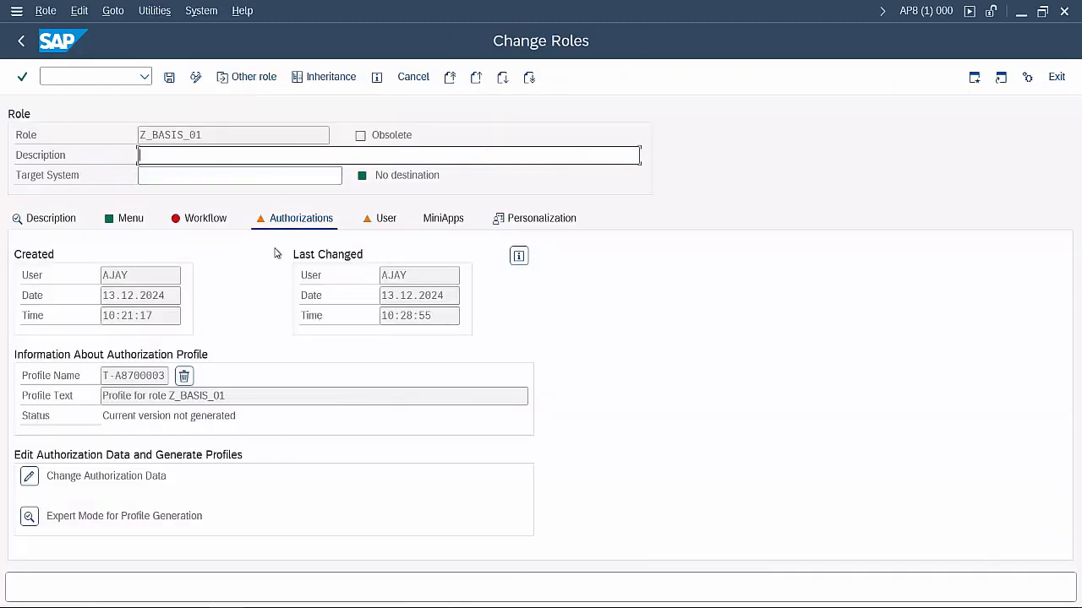
Reopen the Z_BASIS_01 authorization data, generate and save it again, and exit authorization maintenance with the profile generation option
left_click(29, 477)
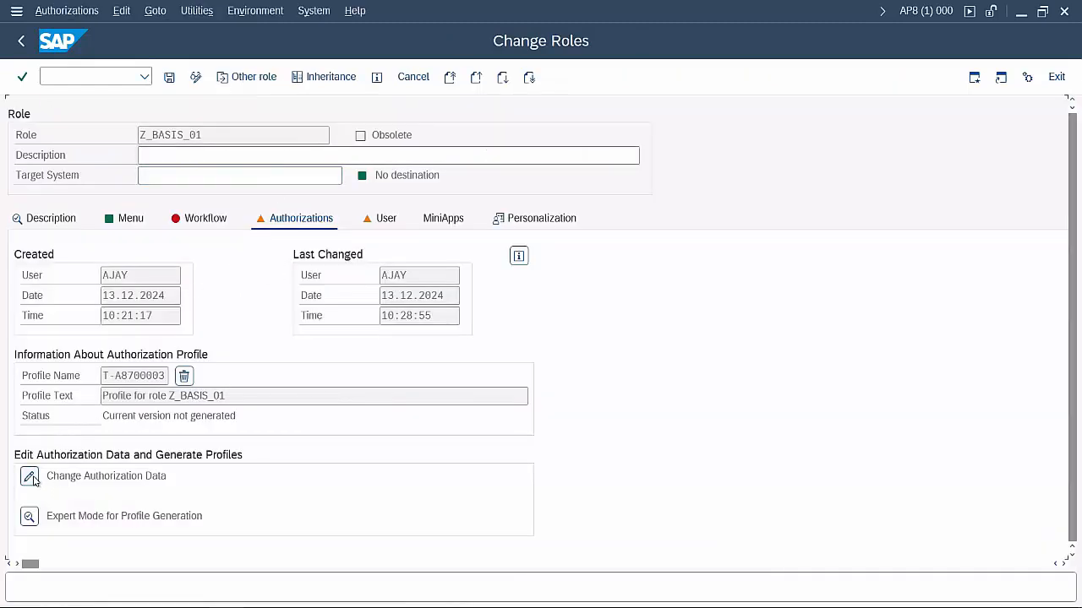
left_click(276, 80)
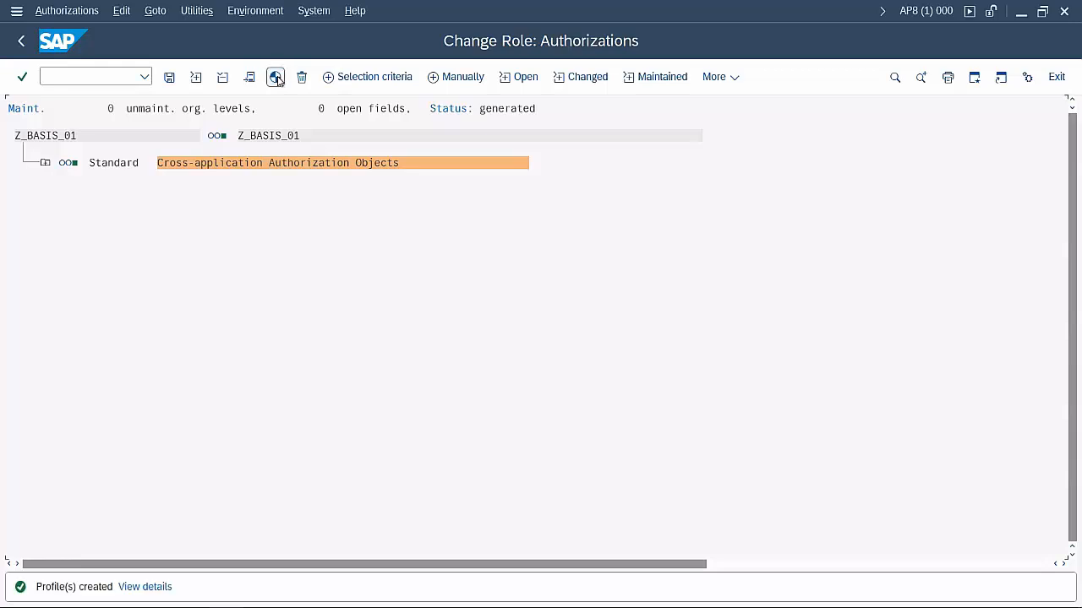
left_click(169, 77)
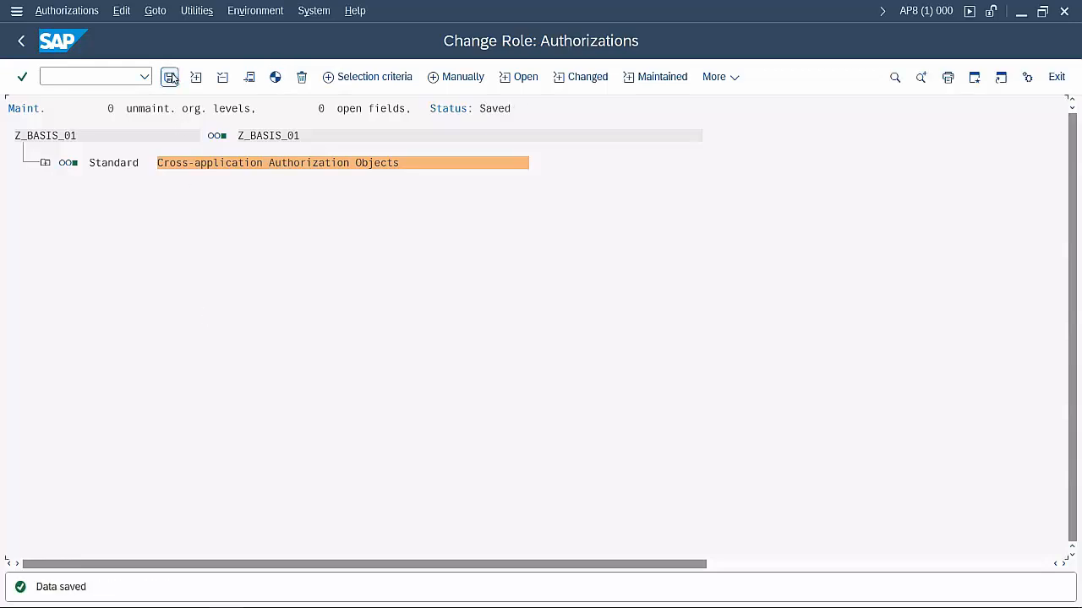
left_click(24, 46)
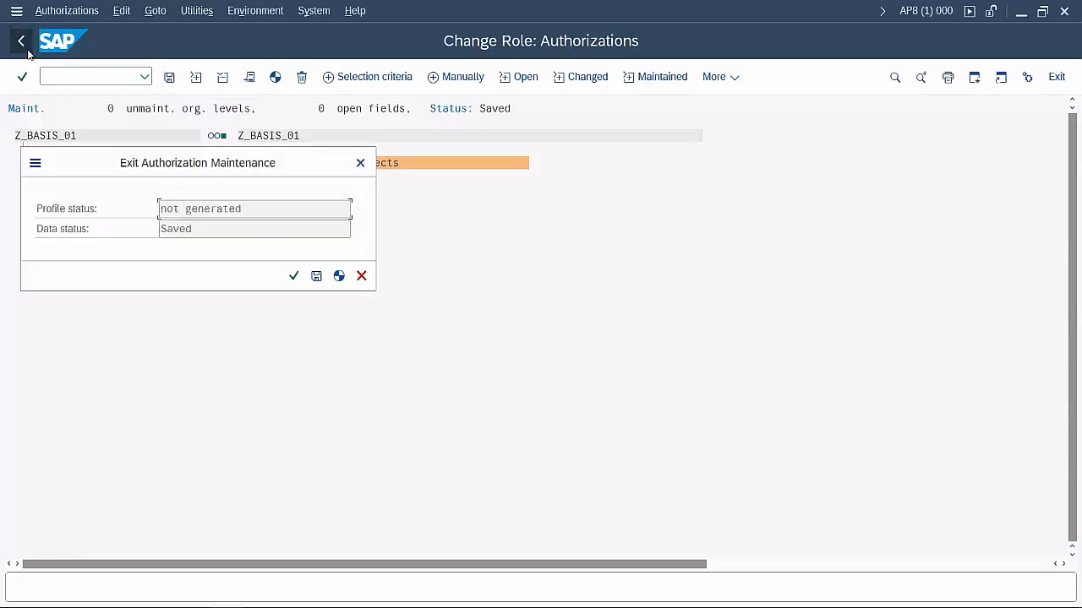
left_click(338, 275)
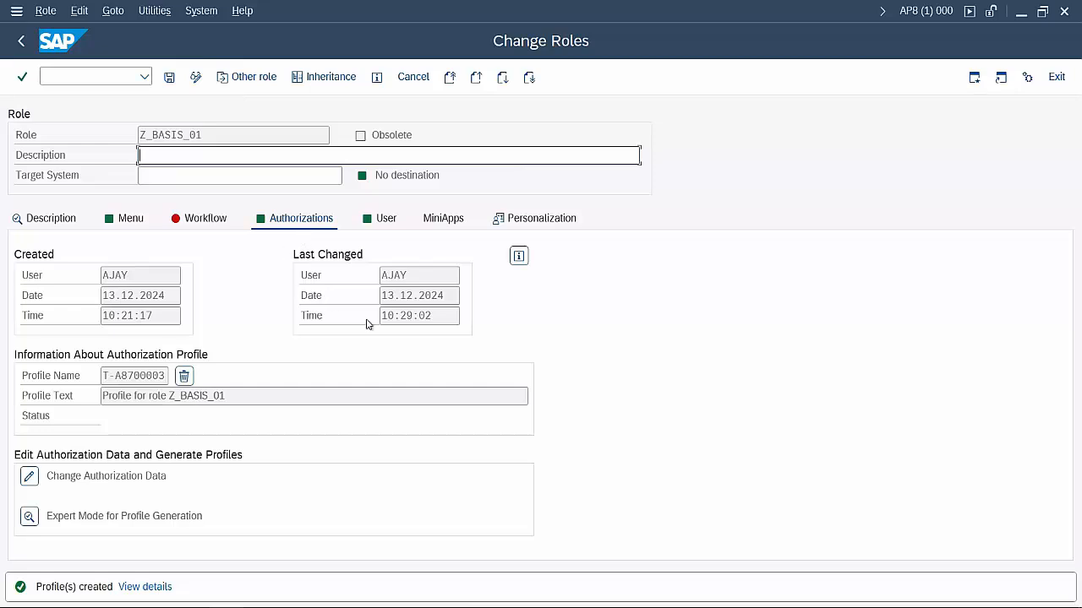
Run the user comparison for the user assigned to Z_BASIS_01
left_click(382, 220)
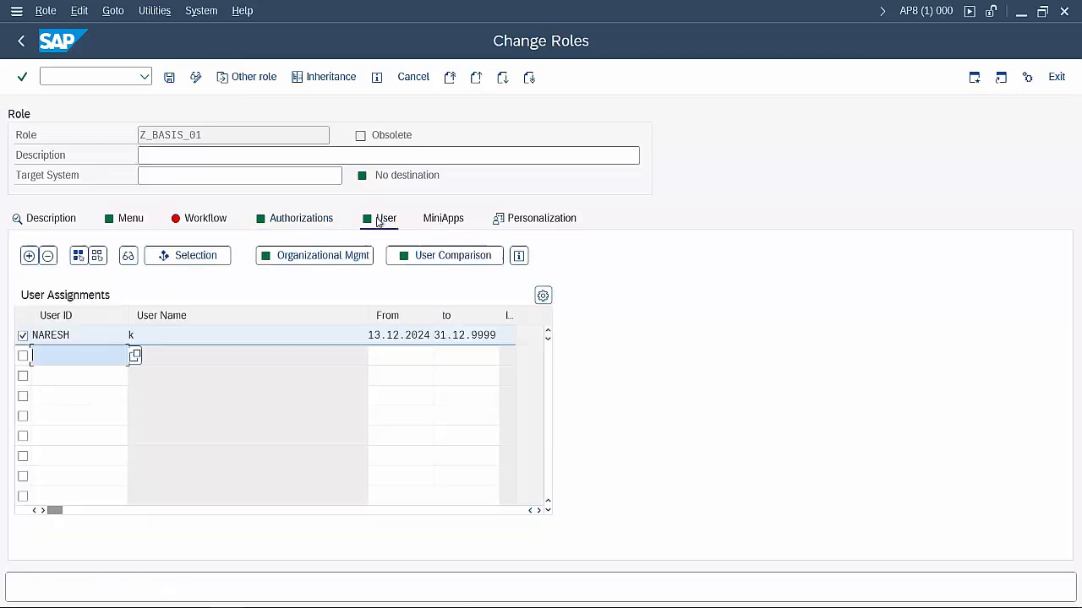
left_click(448, 256)
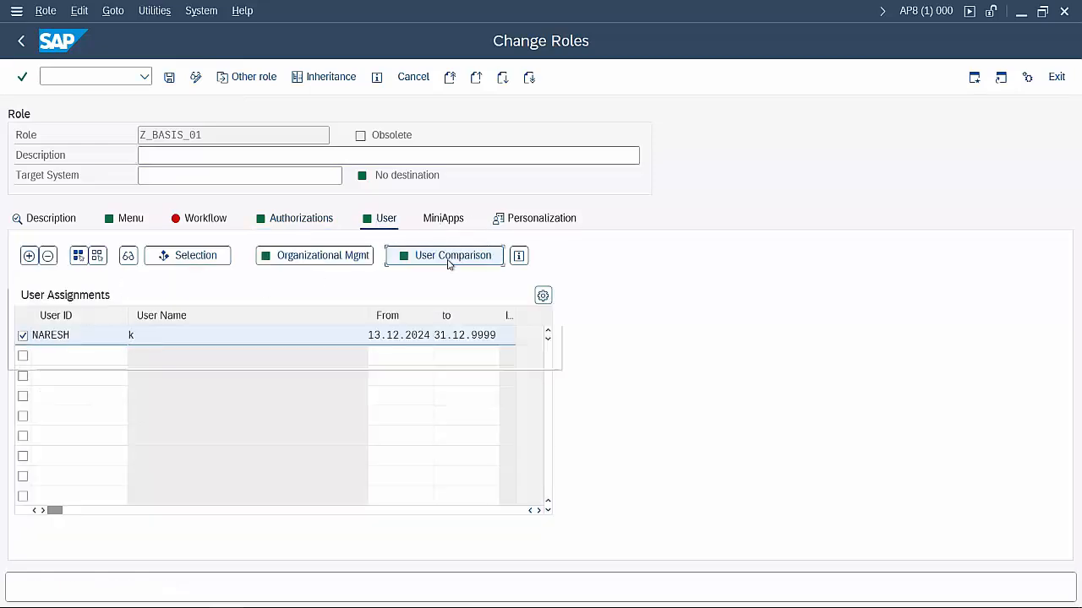
left_click(547, 354)
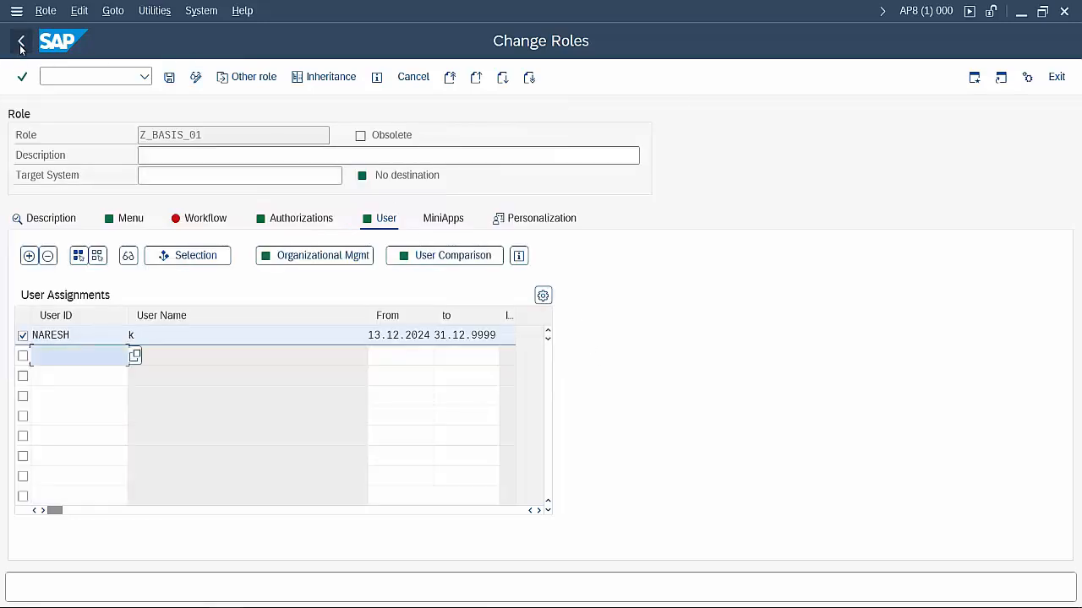
Switch to the assigned user's session, try transaction SM13, and run Update Program Administration to test the added access
mouse_move(303, 602)
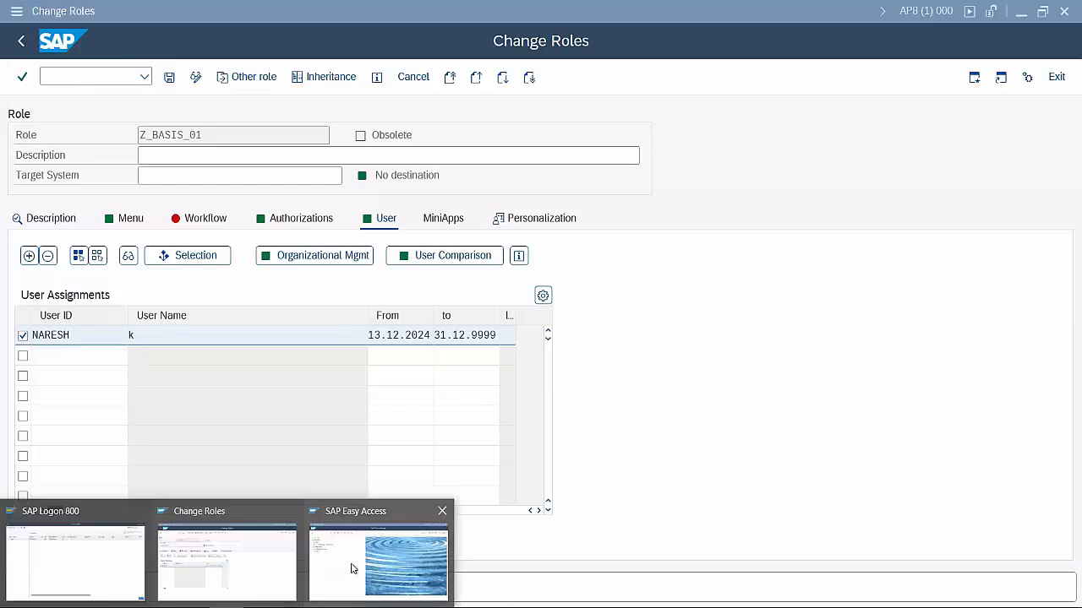
left_click(354, 567)
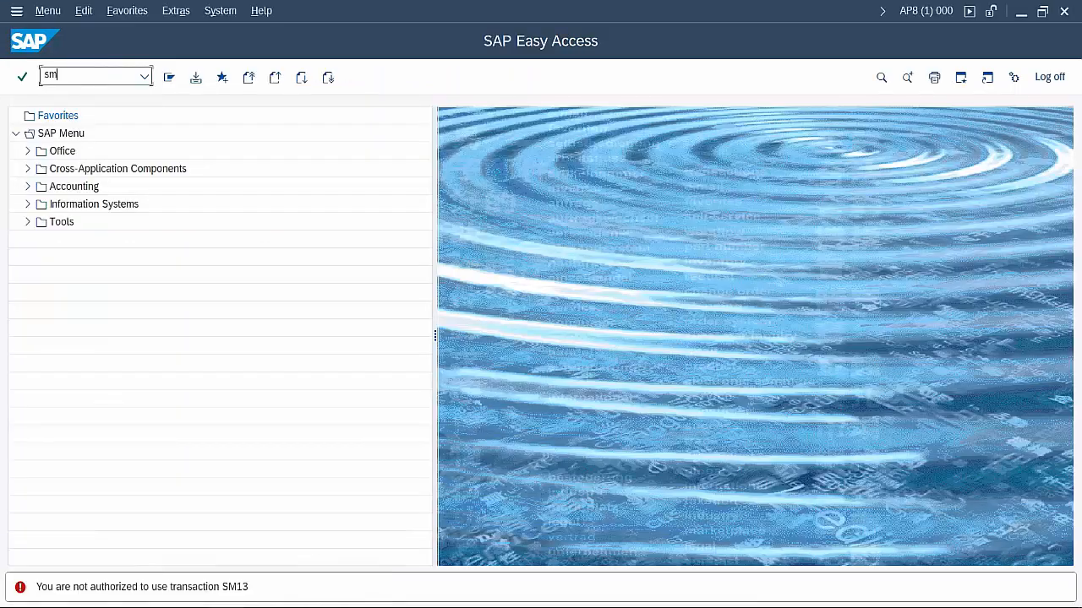
type("sm13")
key("Return")
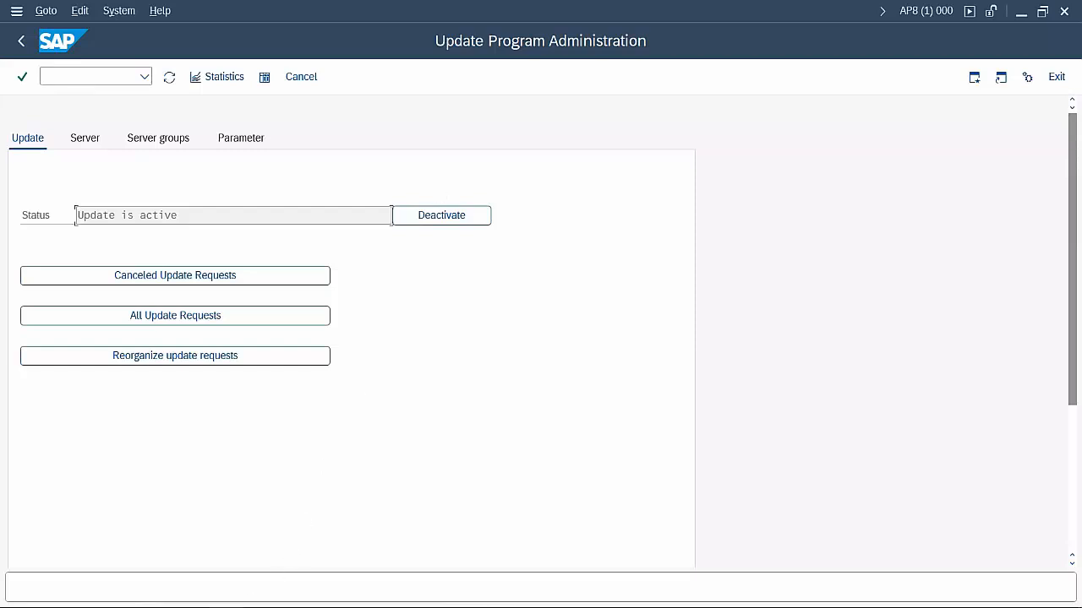
Return to the role administration session, leave Z_BASIS_01, and start creating the single role Z_BASIS_02
left_click(220, 575)
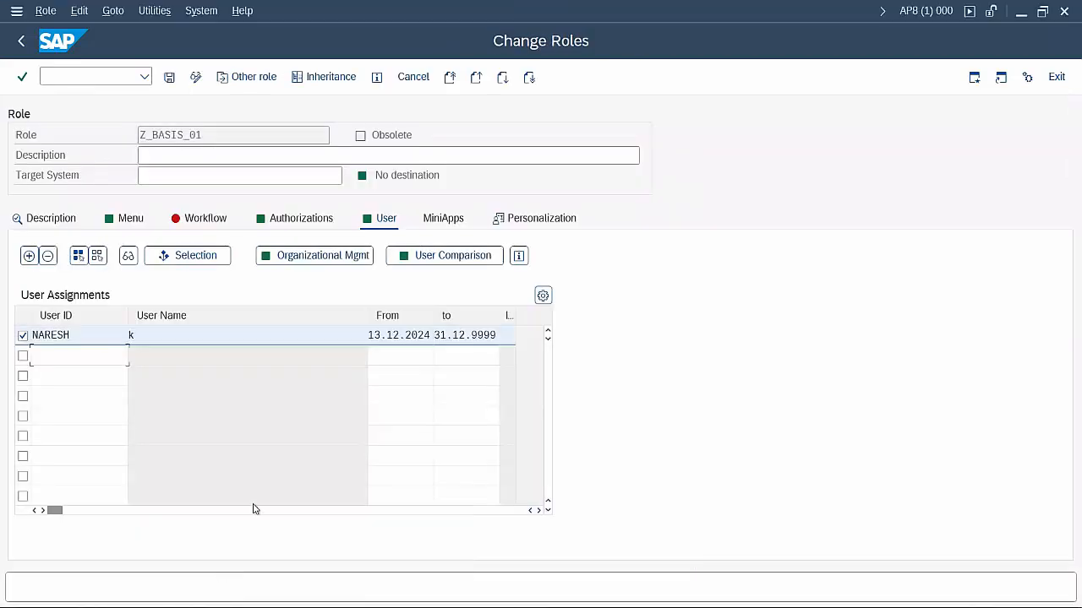
left_click(28, 41)
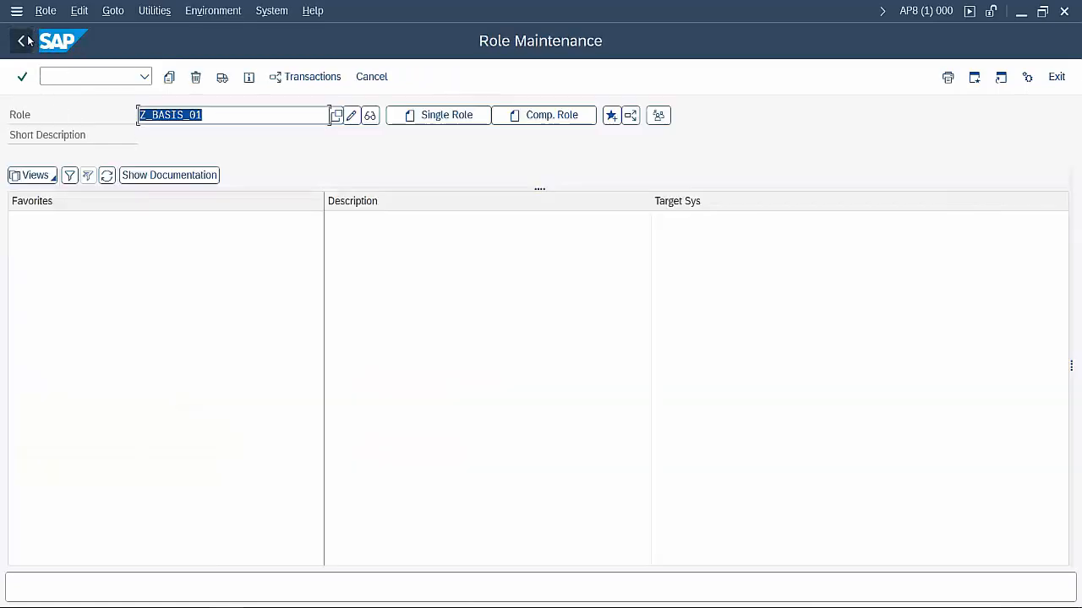
left_click(249, 115)
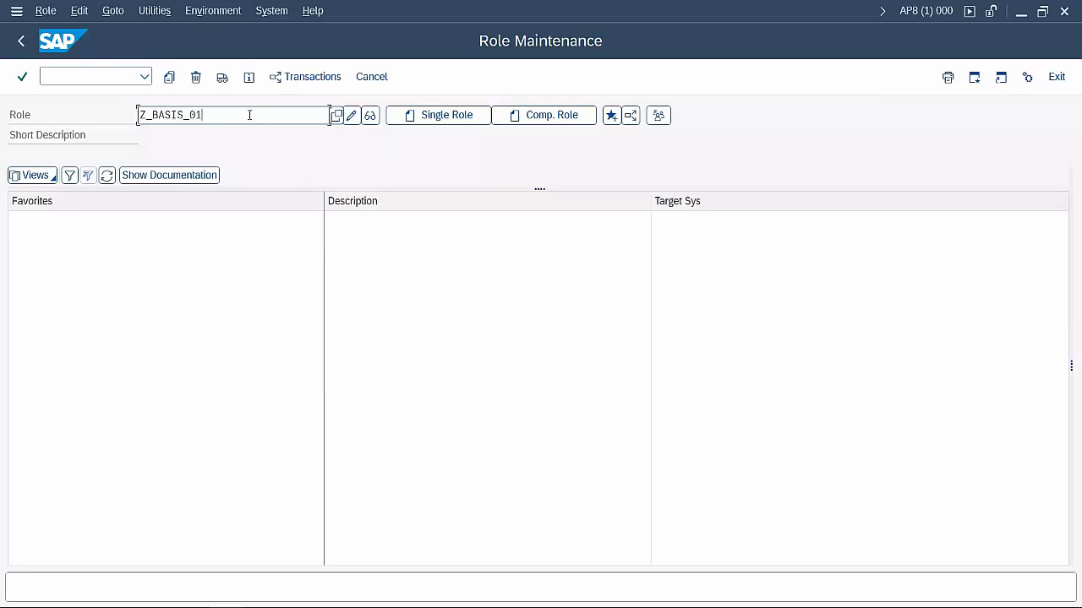
type("2")
left_click(434, 119)
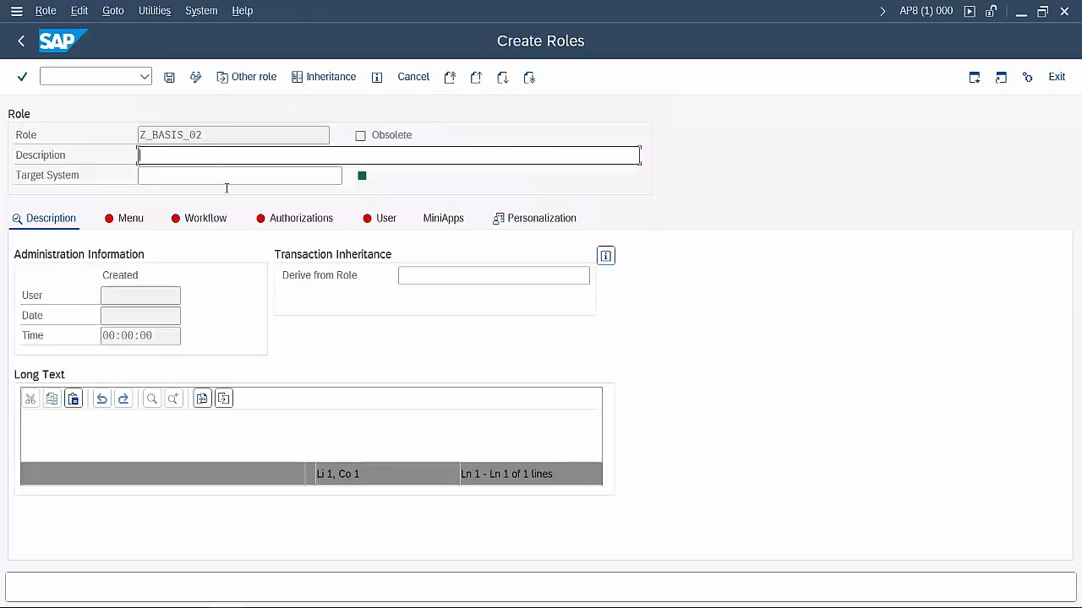
Enter the long text "this role is for basis team 2" for Z_BASIS_02 and save the role on switching to its menu
left_click(141, 422)
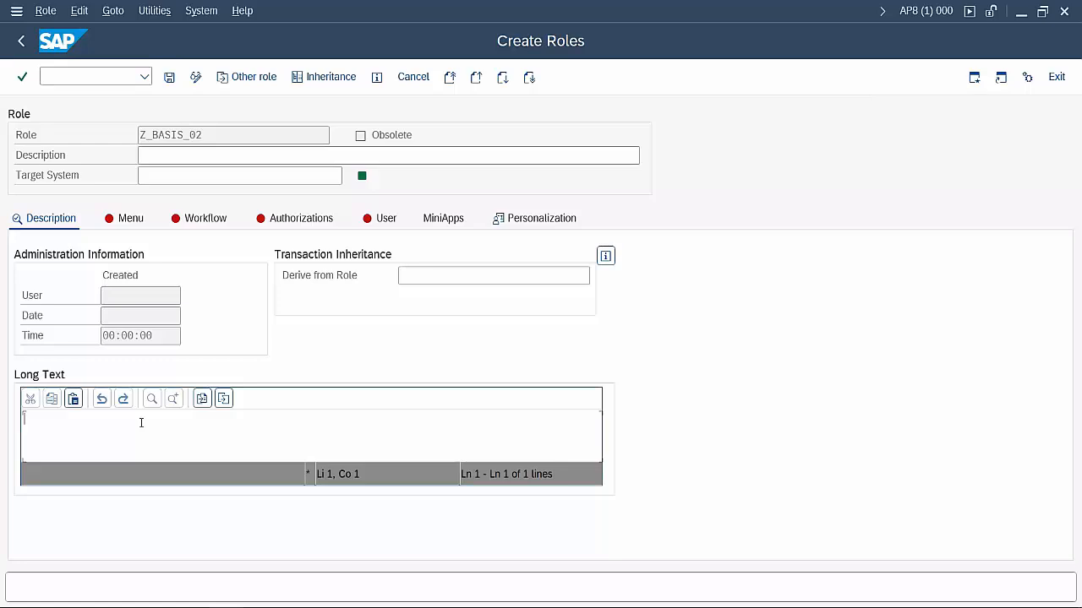
type("this role is for basis team 2")
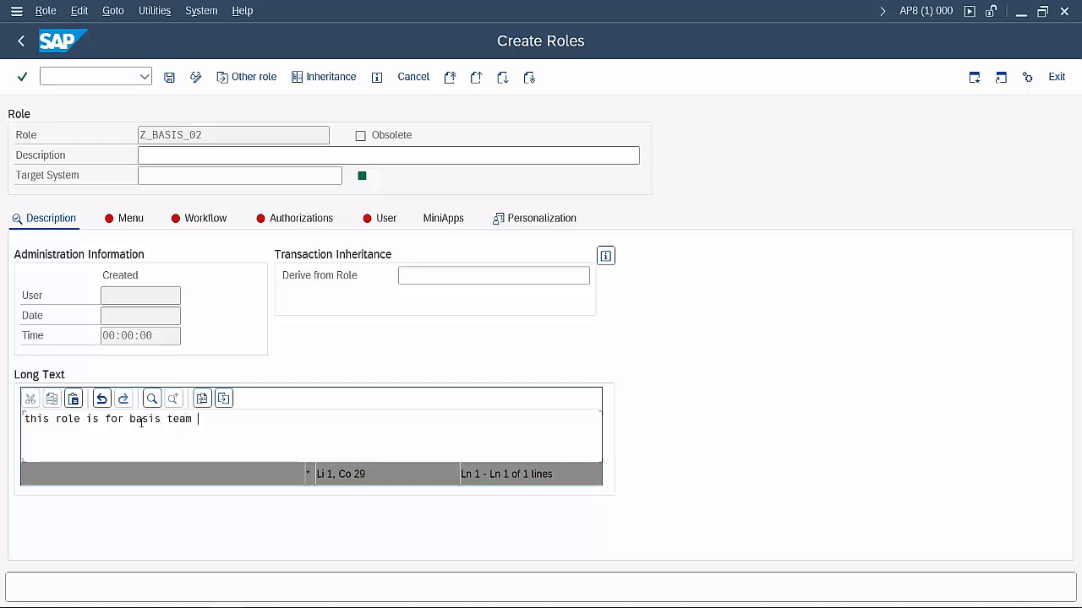
left_click(142, 218)
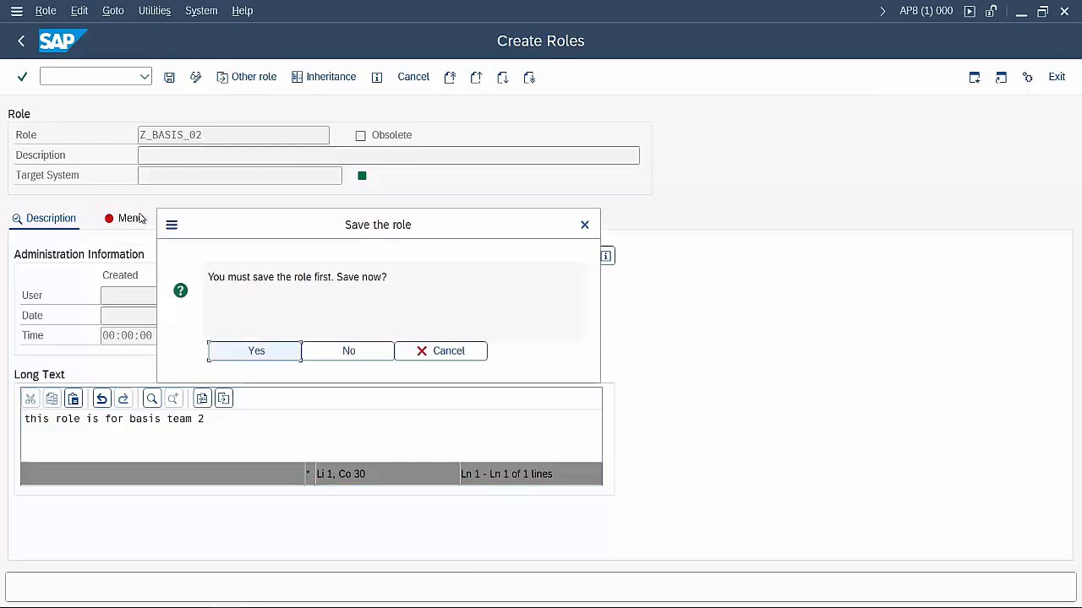
left_click(238, 355)
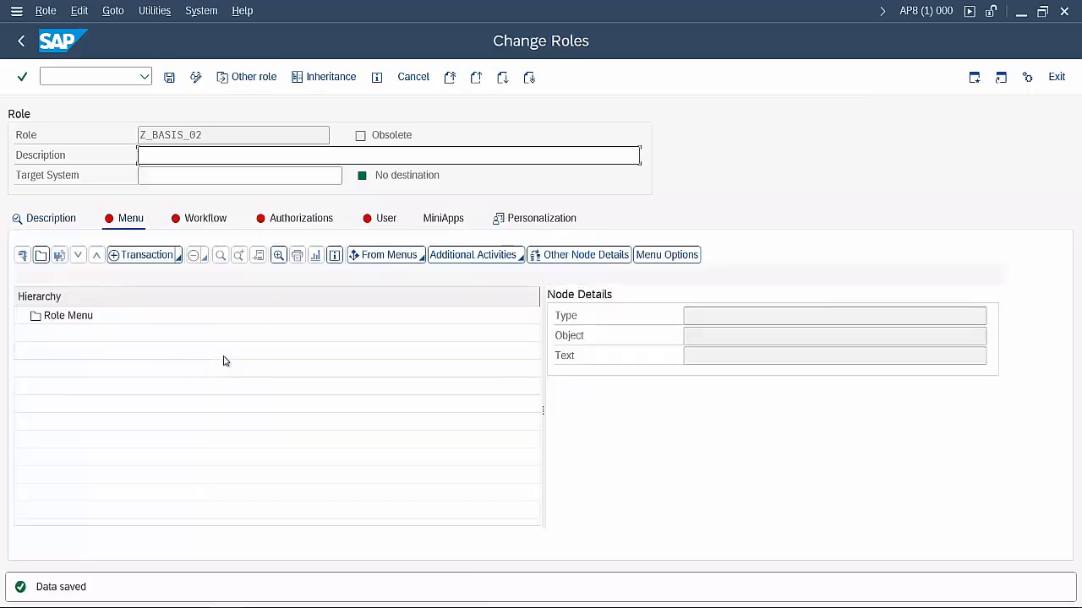
Start assigning transactions to the menu of Z_BASIS_02 and list SM36 and SM37
left_click(139, 255)
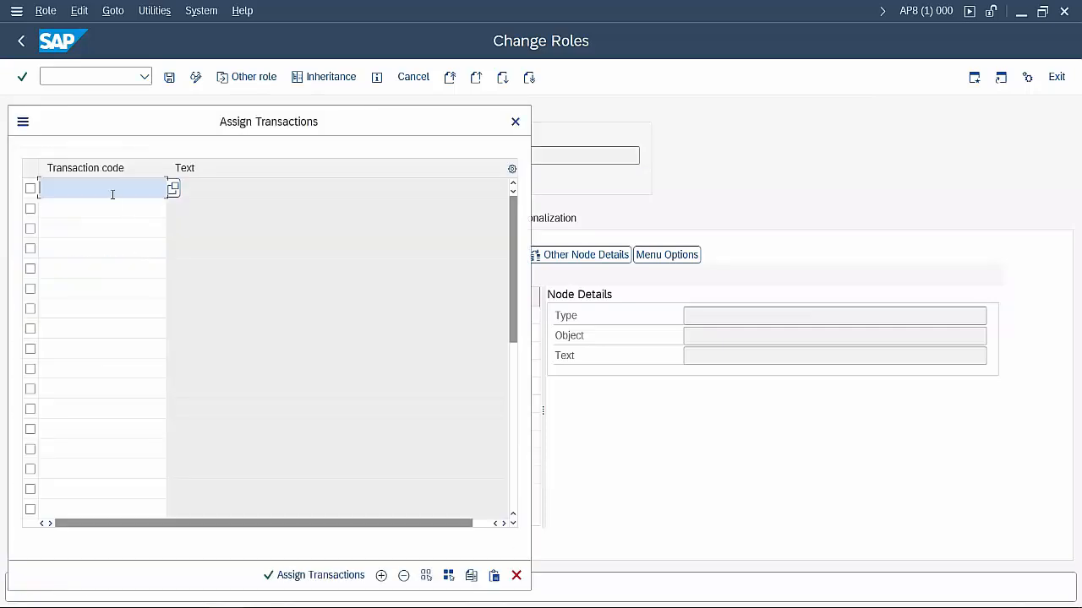
type("SM36")
key("Return")
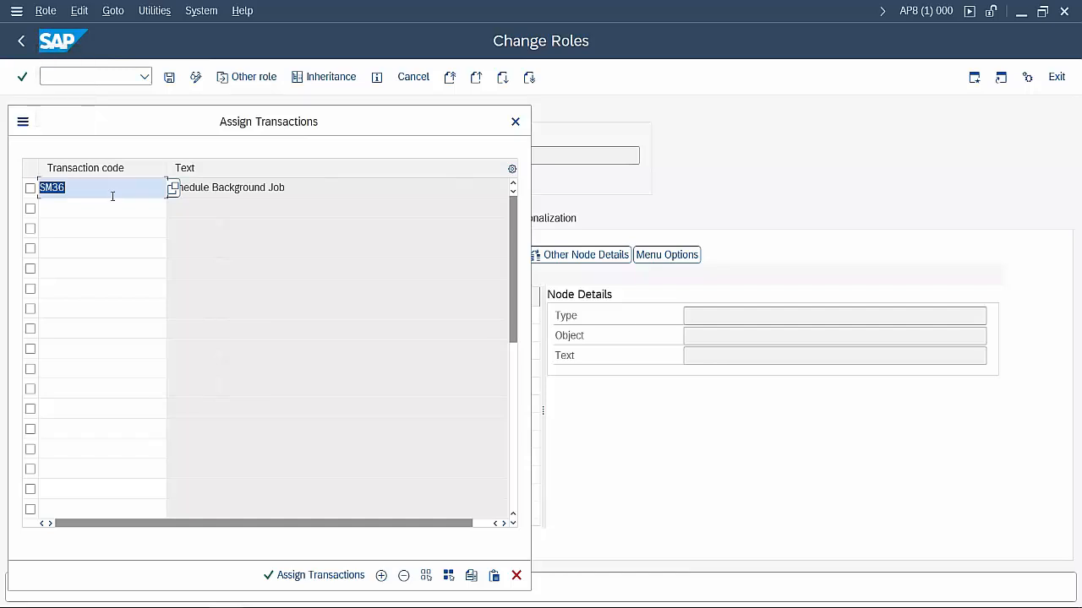
left_click(113, 209)
type("SM37")
key("Return")
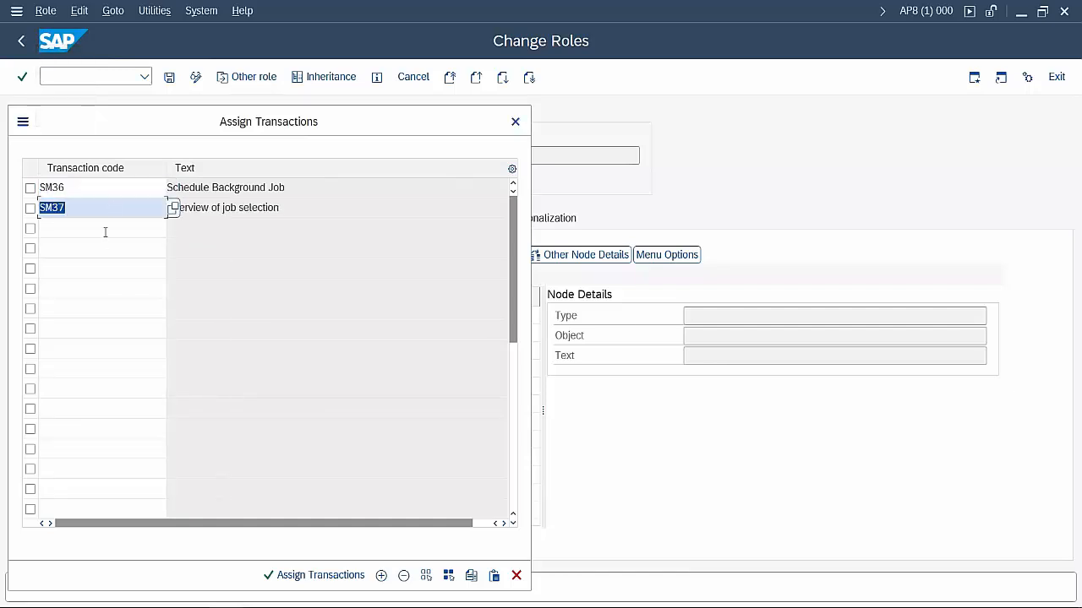
Add the profile parameter transactions RZ10 and RZ11 to the list of transactions for the role menu
left_click(103, 229)
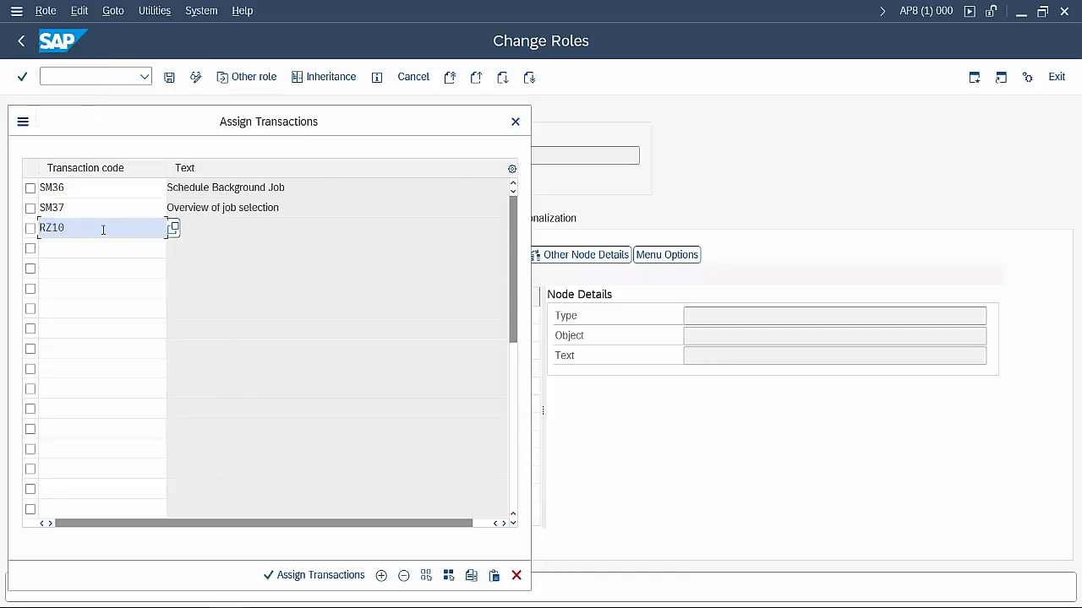
type("RZ10")
key("Return")
left_click(101, 247)
type("R")
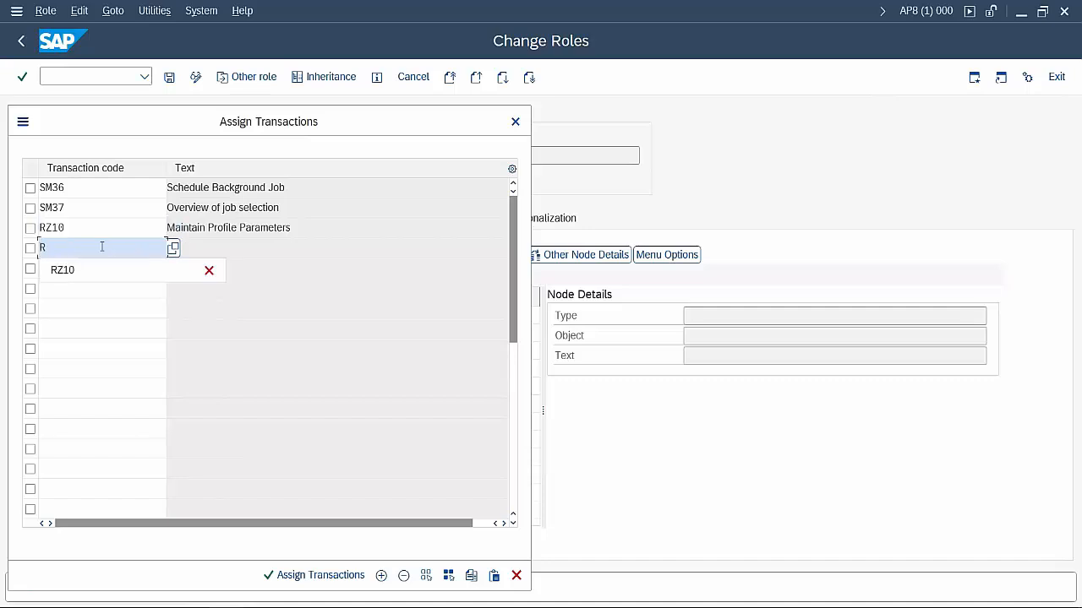
type("Z11")
key("Return")
Add STMS to the transaction list and assign all listed transactions to the role menu
left_click(104, 266)
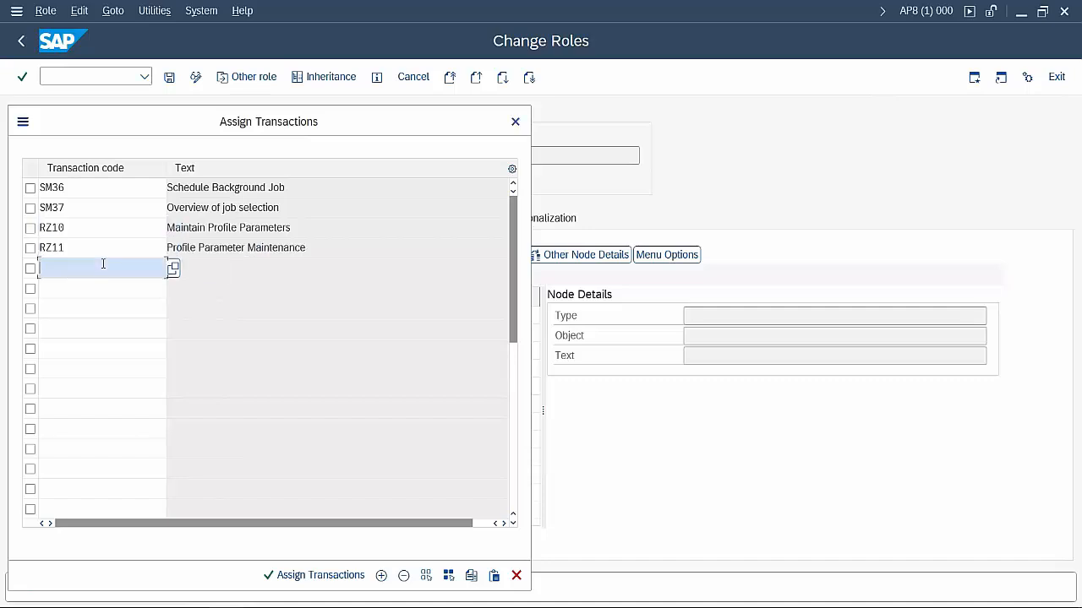
type("STMS")
key("Return")
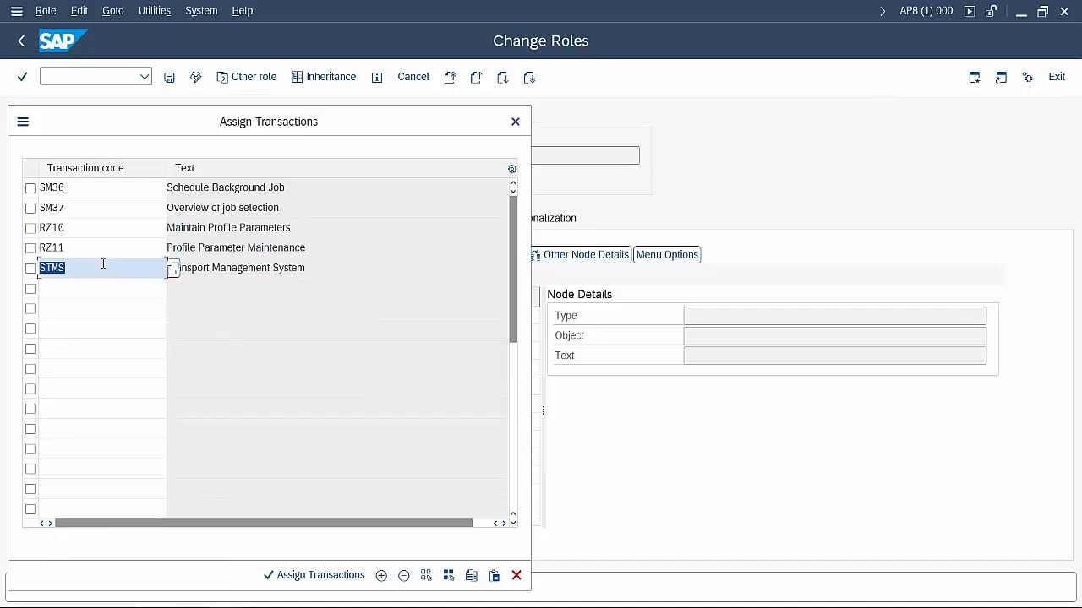
left_click(313, 575)
key("Caps_Lock")
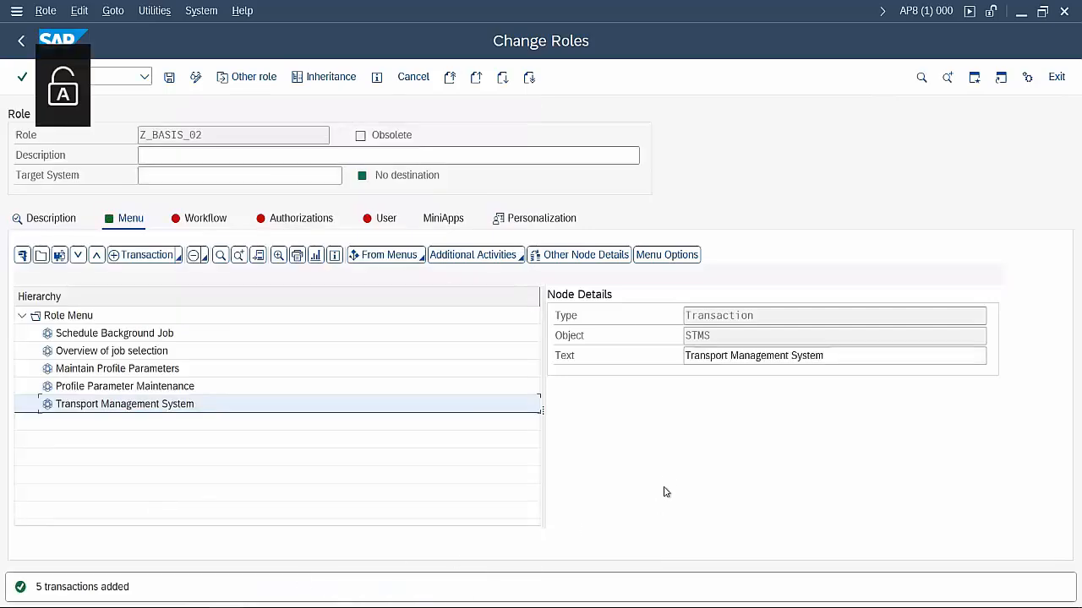
Save Z_BASIS_02, open its authorization data for change, and generate the authorization profile with the proposed name
left_click(296, 218)
left_click(30, 477)
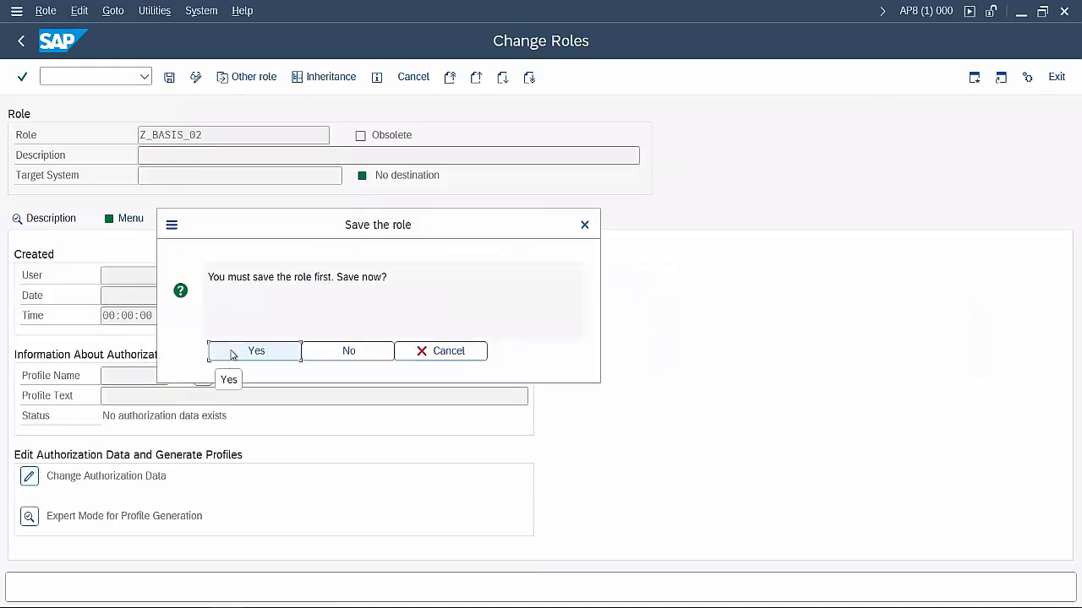
left_click(233, 354)
left_click(276, 77)
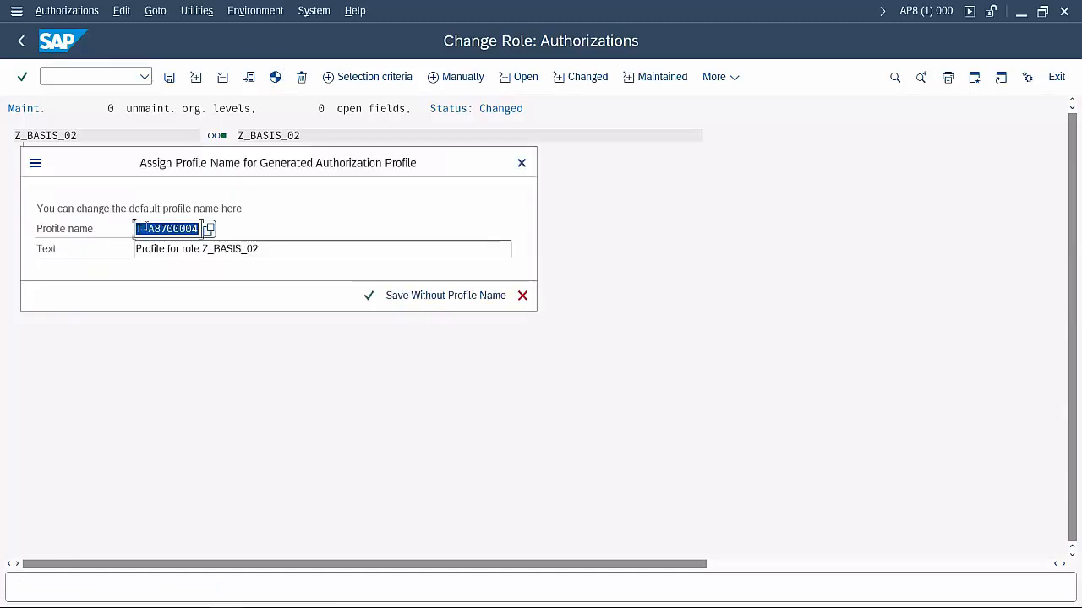
left_click(369, 296)
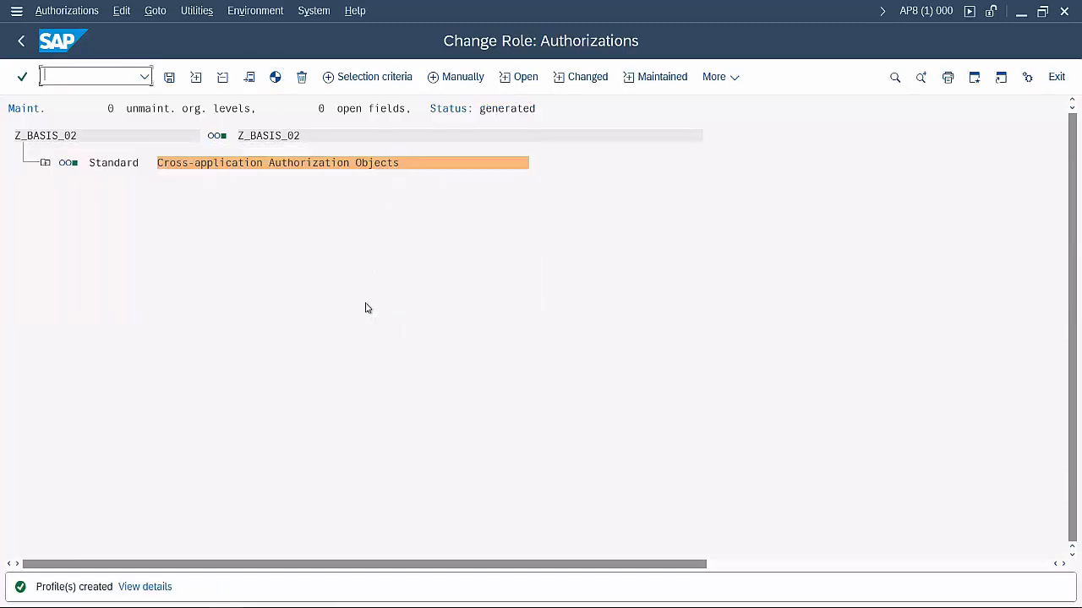
Save the authorization data of Z_BASIS_02 and leave authorization maintenance, generating the profile on exit
left_click(169, 79)
left_click(21, 42)
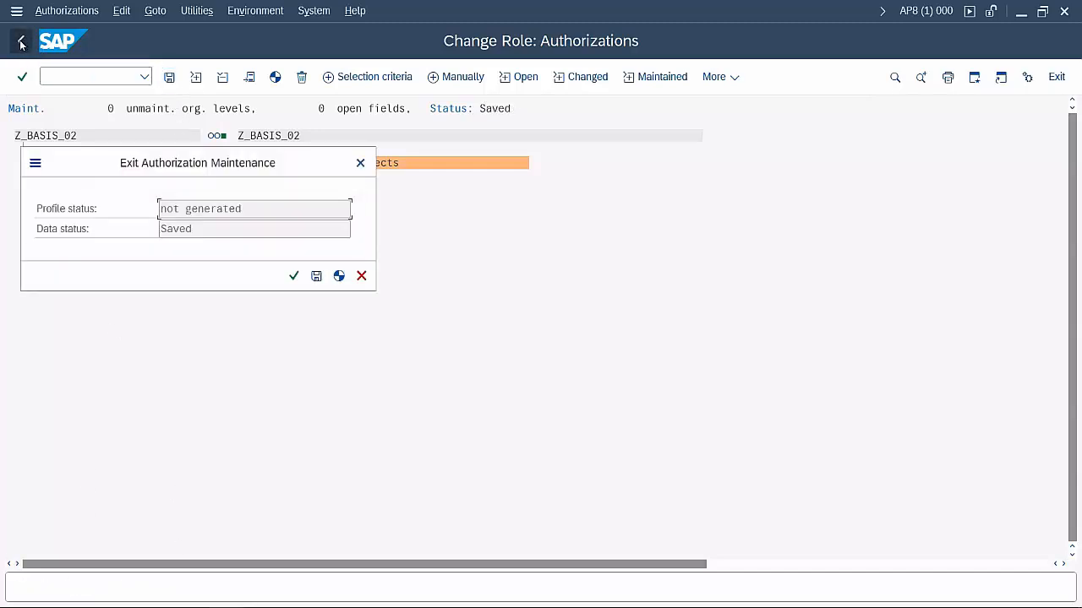
left_click(339, 276)
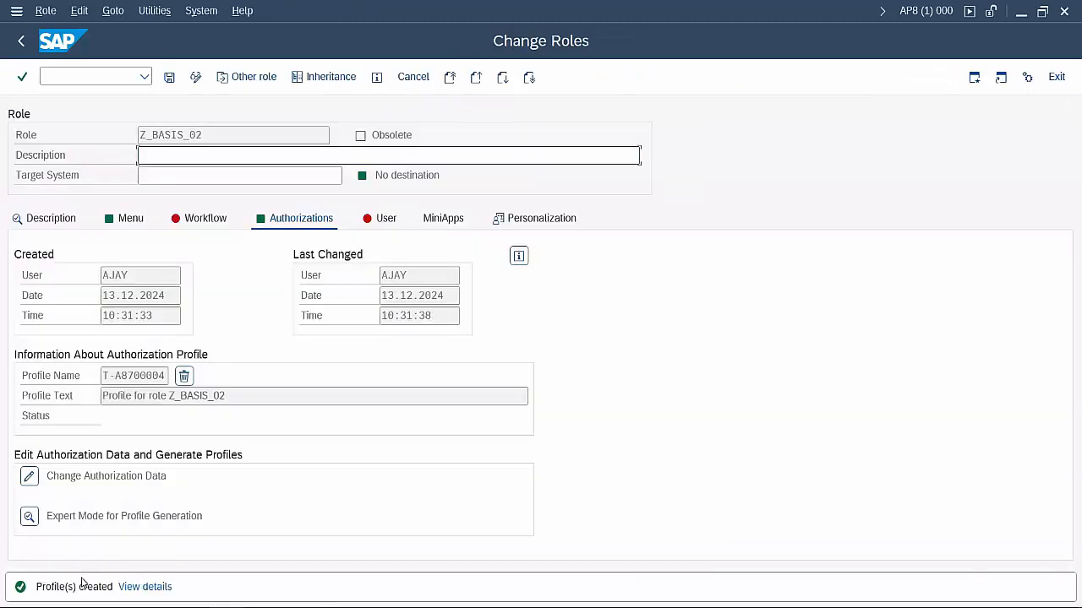
Open the user assignments of Z_BASIS_02 and save the role without entering a user
left_click(385, 218)
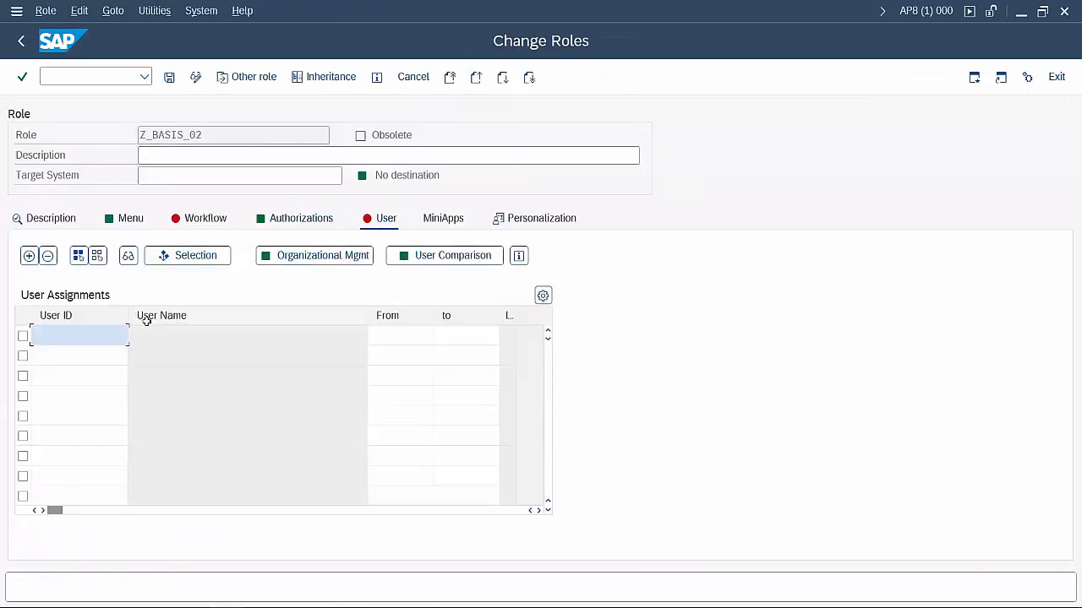
left_click(62, 342)
left_click(169, 77)
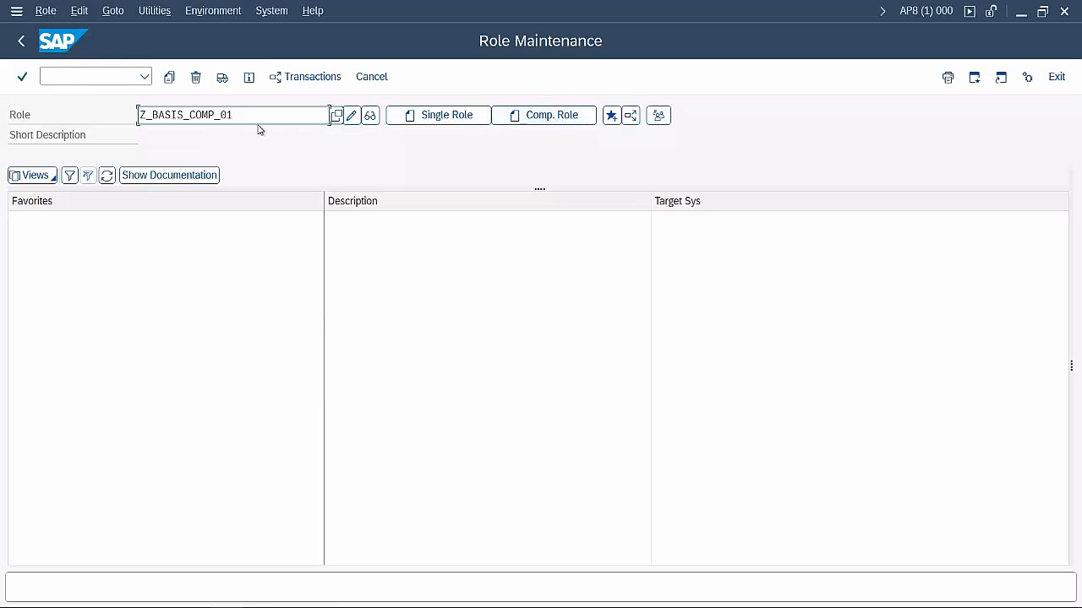
Create the composite role Z_BASIS_COMP_01 with the long text "this composite role for basis team 2" and save it on switching to its roles
left_click(559, 117)
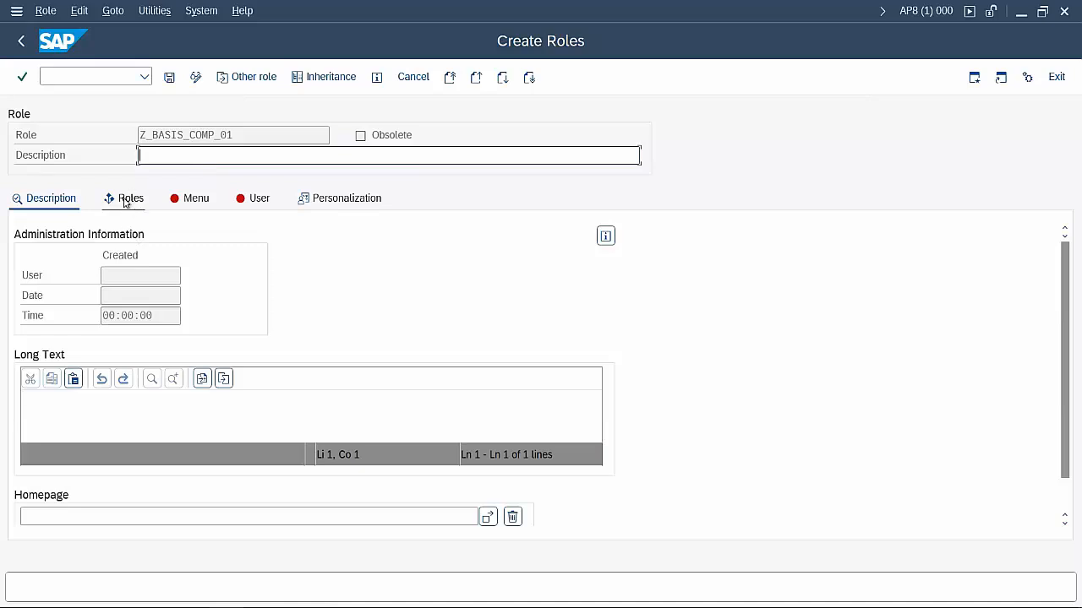
left_click(66, 401)
type("thi")
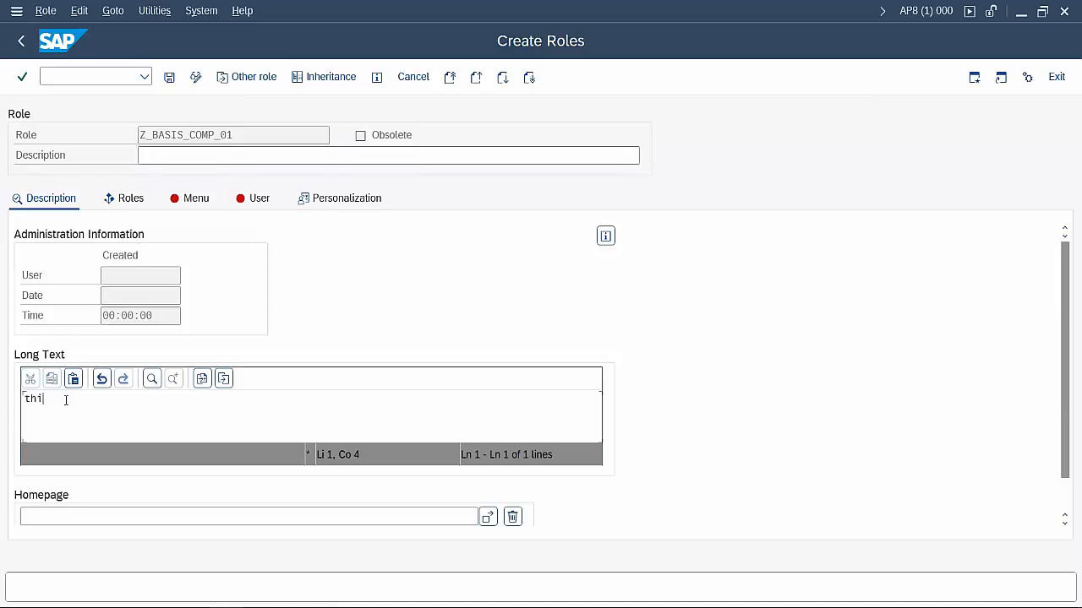
type("s com ")
type("osite role for basis team 2")
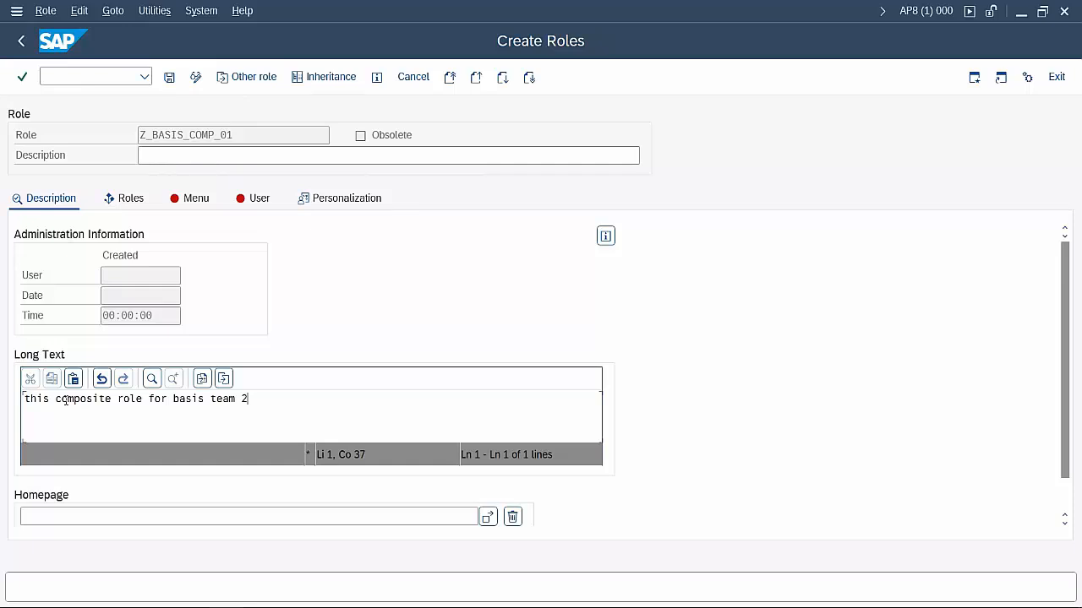
left_click(133, 203)
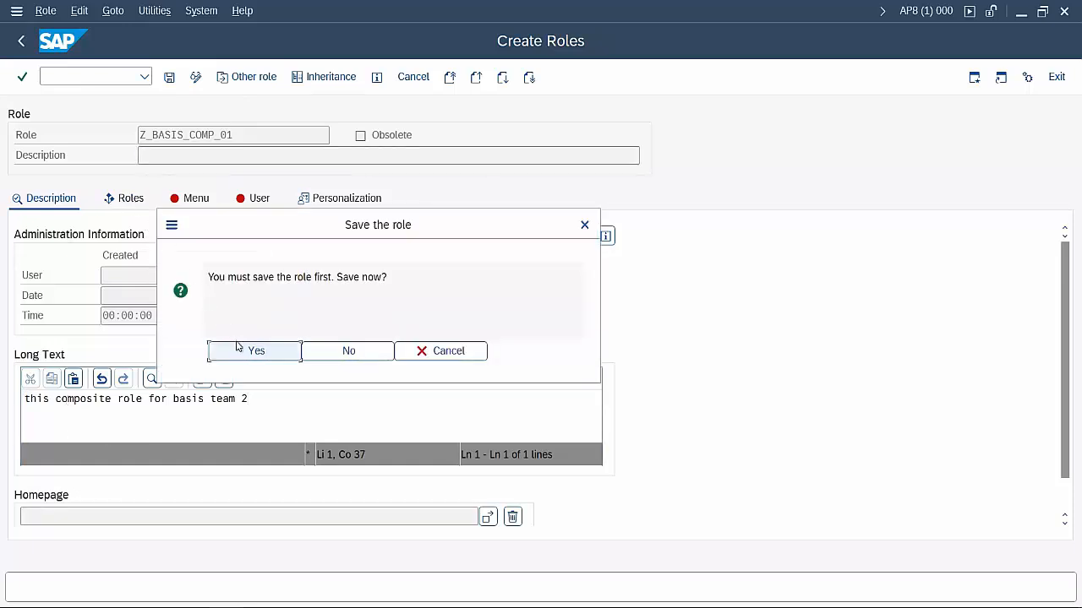
left_click(238, 353)
Search the single roles with the pattern Z_* and add Z_BASIS_01 and Z_BASIS_02 to the composite role
key("Caps_Lock")
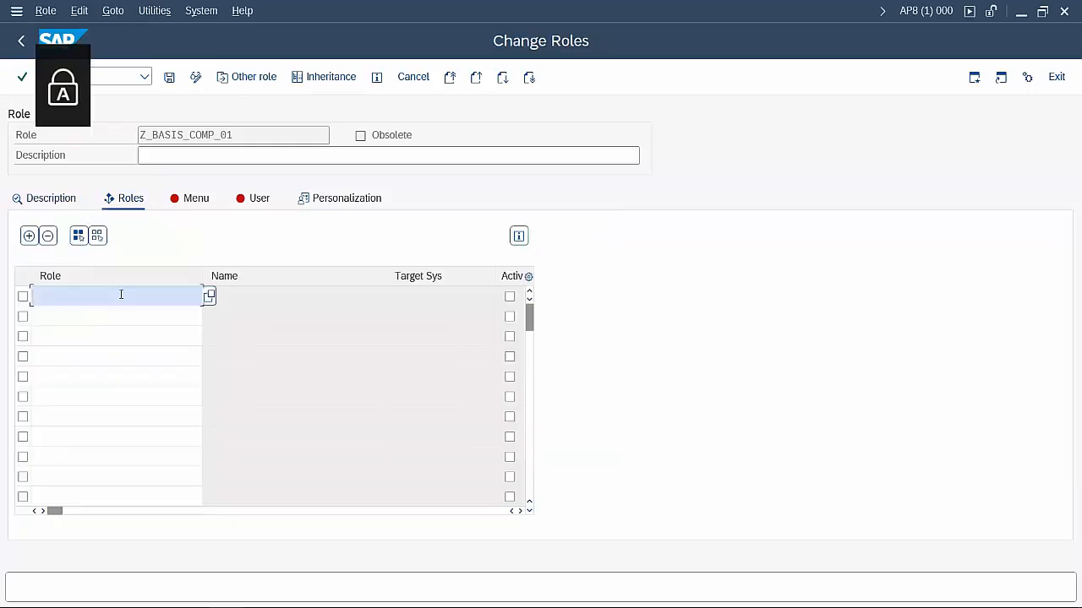
type("Z")
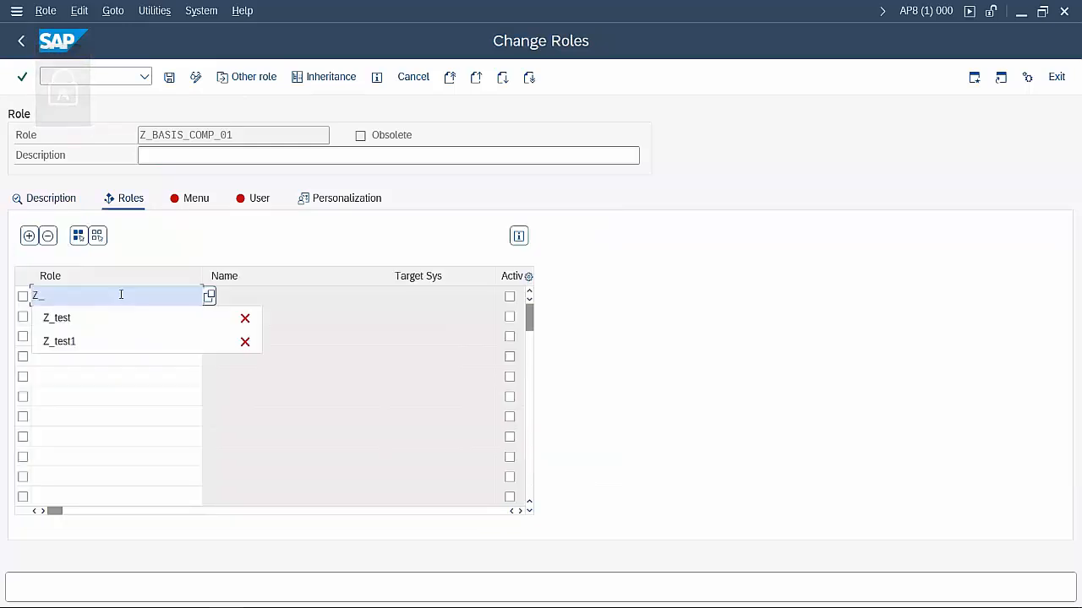
type("_*")
key("Caps_Lock")
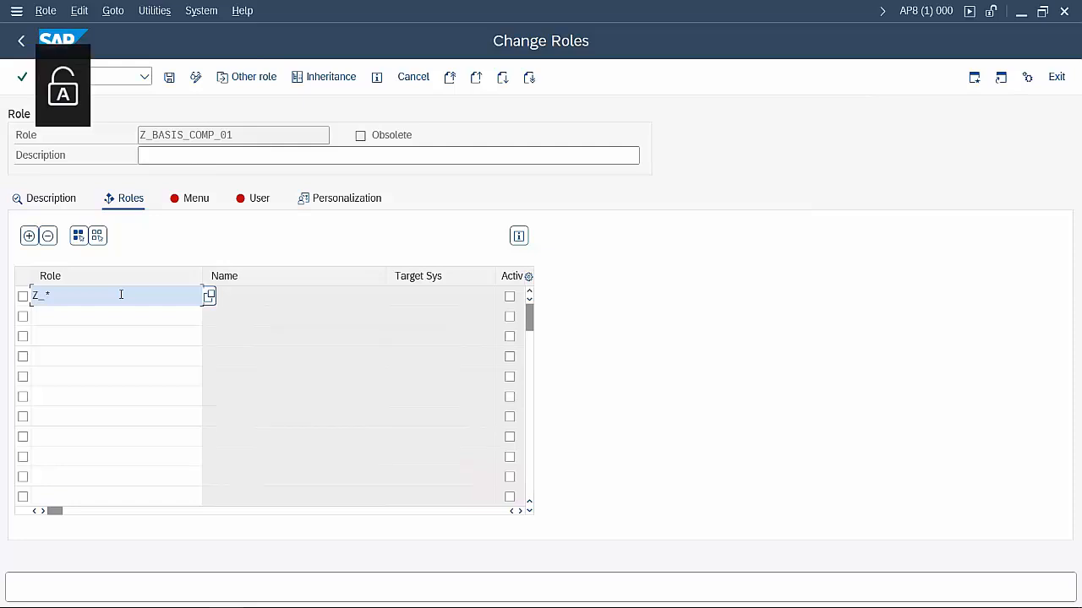
left_click(208, 295)
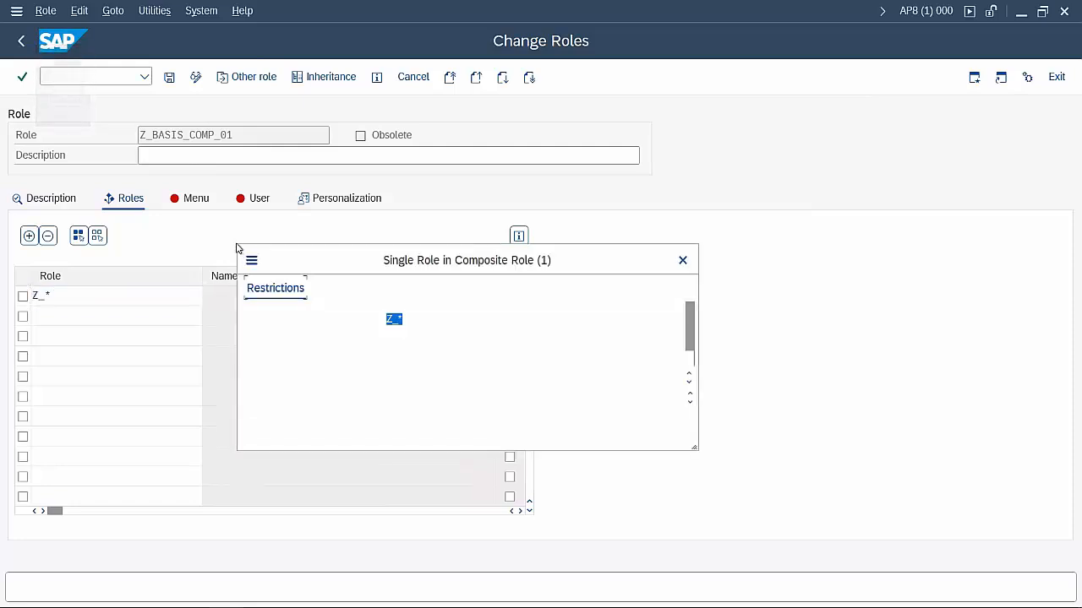
left_click(480, 463)
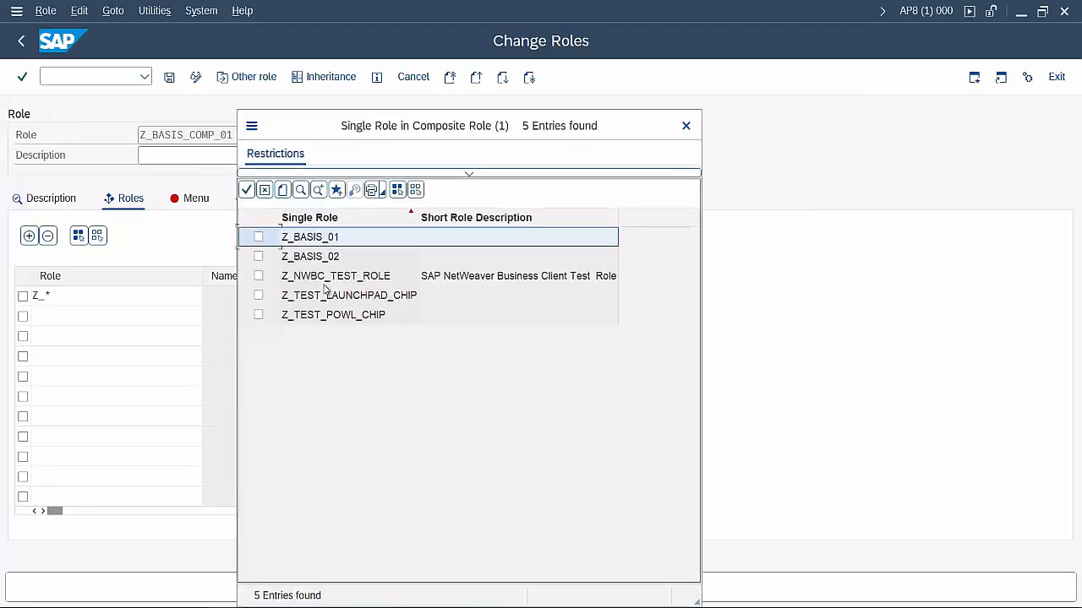
left_click(258, 236)
left_click(258, 256)
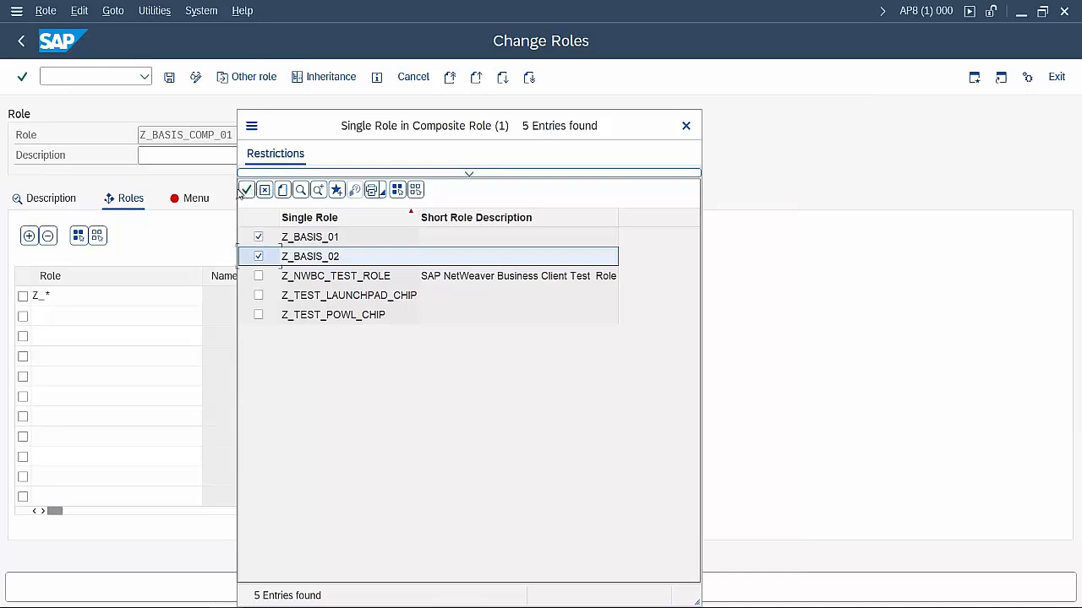
left_click(245, 190)
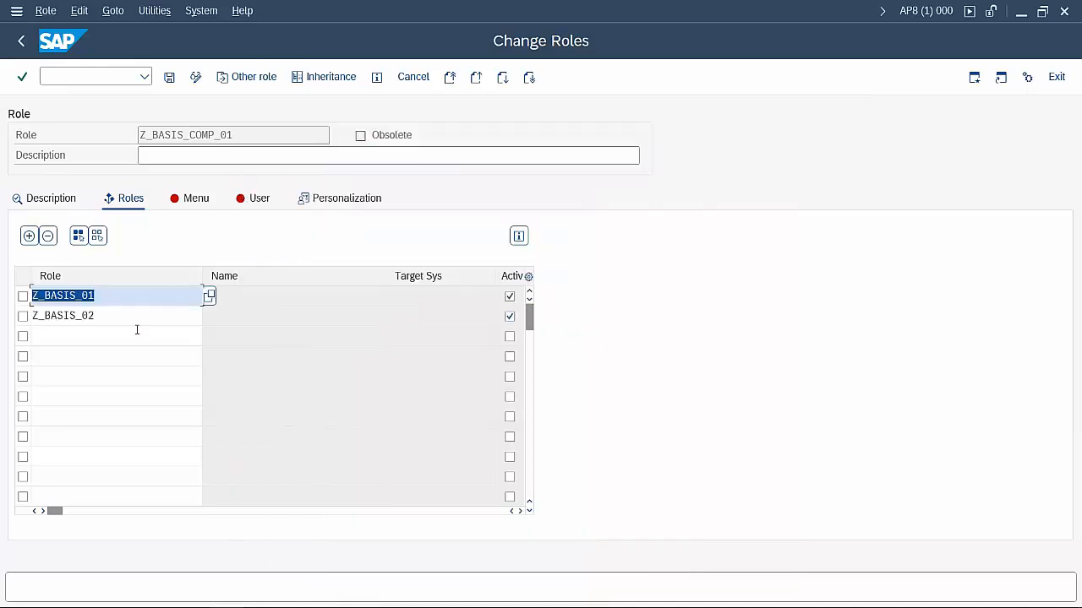
left_click(89, 337)
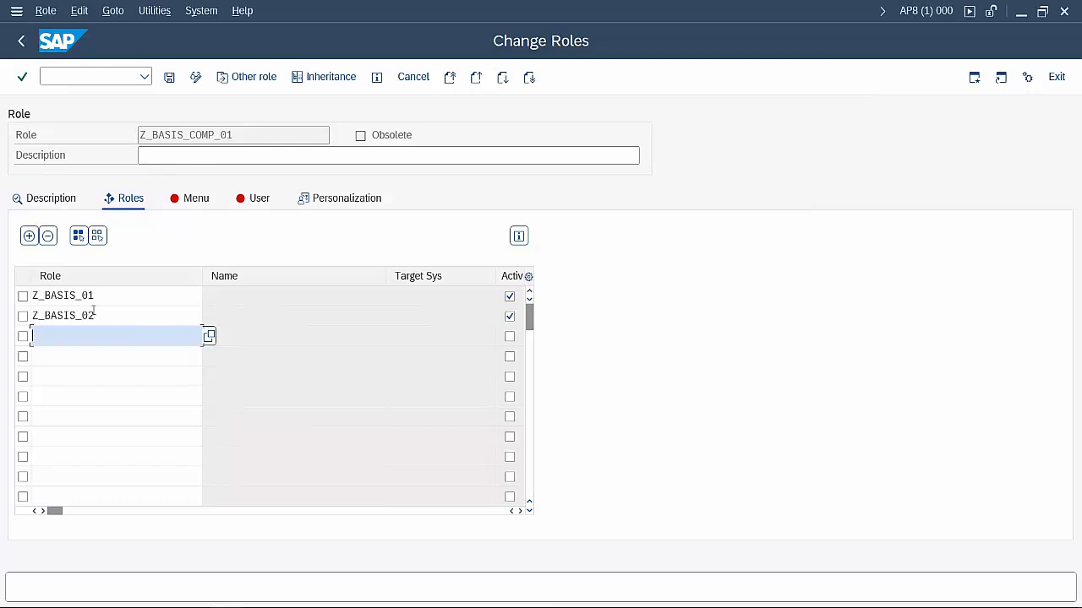
Import the menus of the contained single roles into the composite role's menu and expand the Role Menu node
left_click(191, 207)
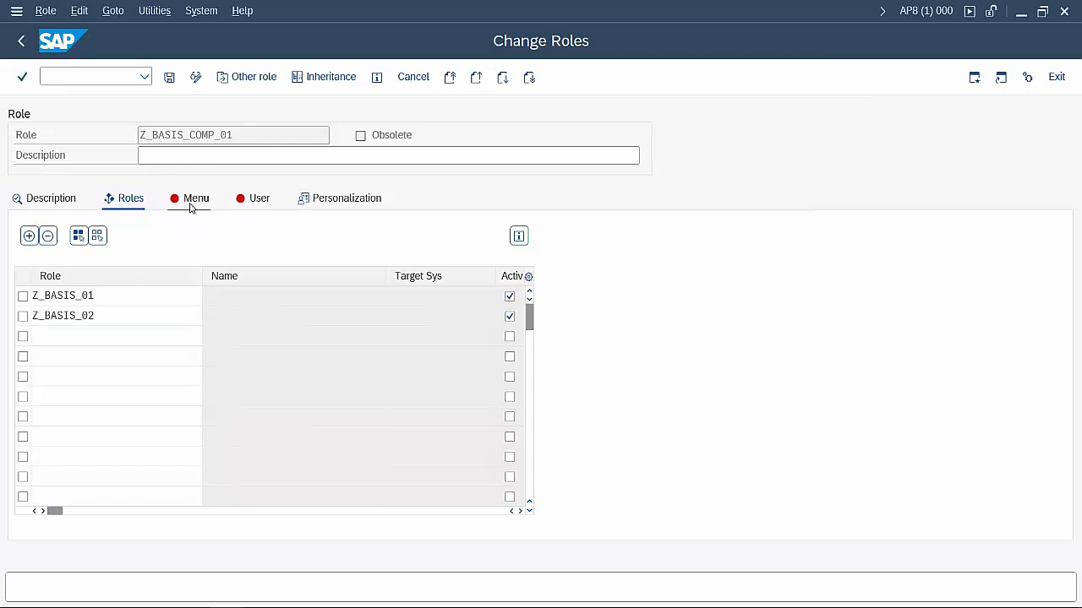
left_click(312, 236)
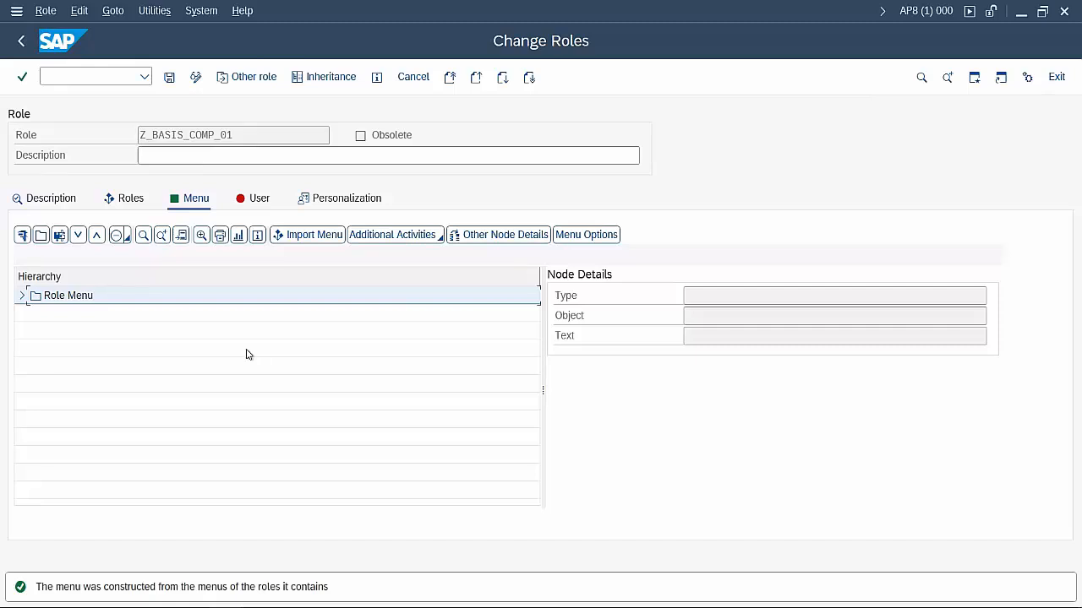
left_click(22, 295)
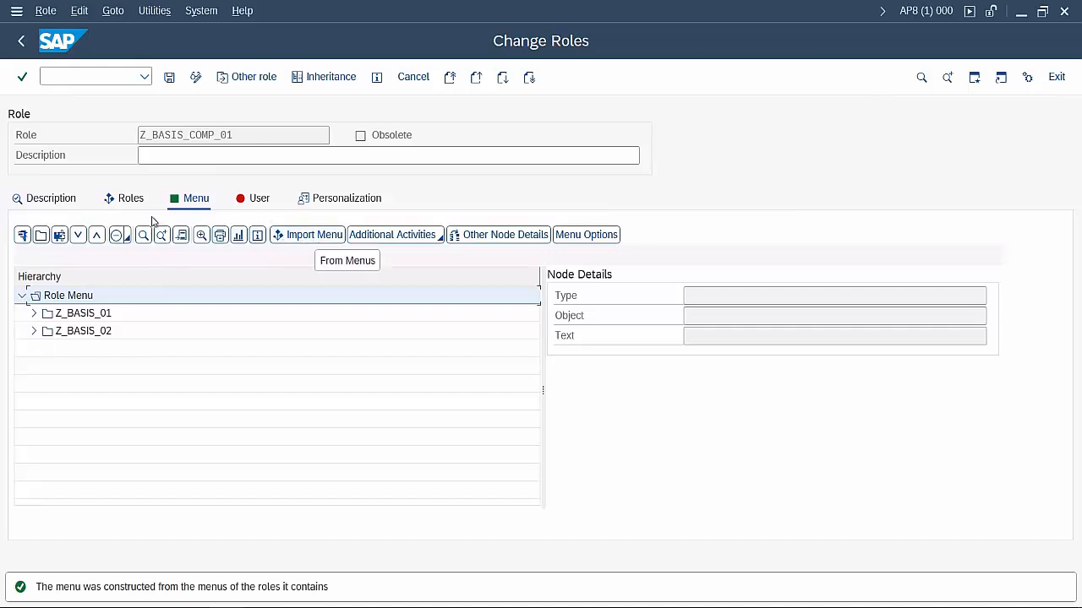
Review the composite role's assigned roles and the transactions in its Z_BASIS_01 and Z_BASIS_02 menu folders
left_click(131, 199)
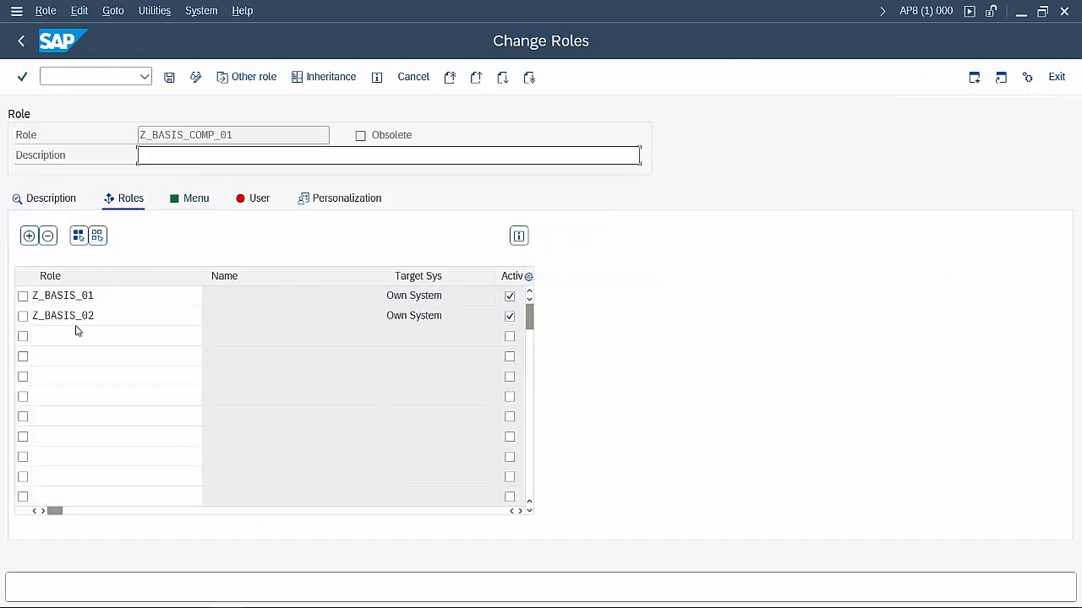
left_click(199, 201)
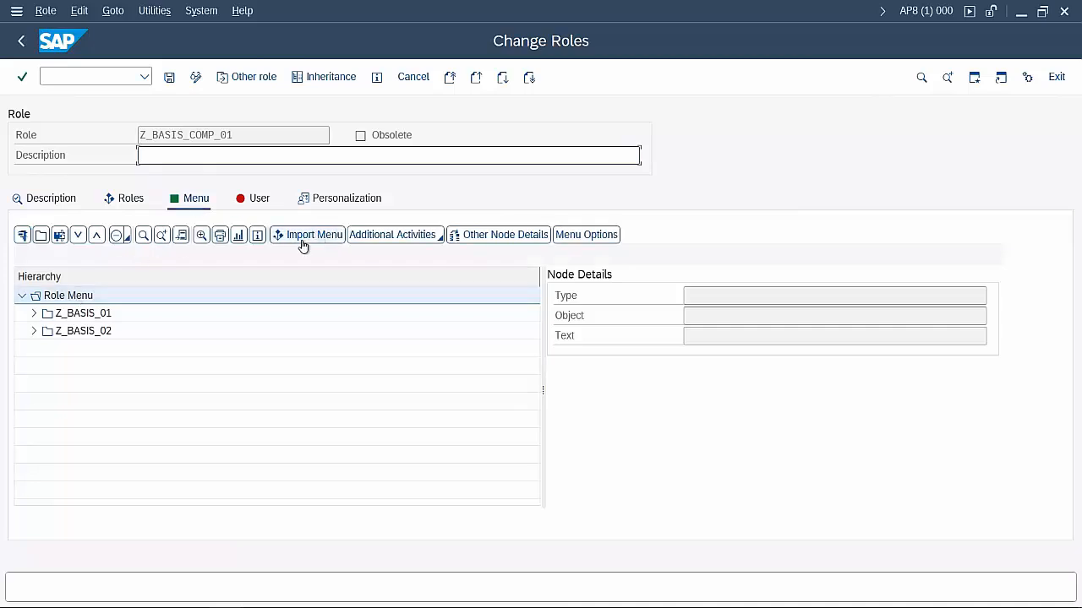
left_click(33, 314)
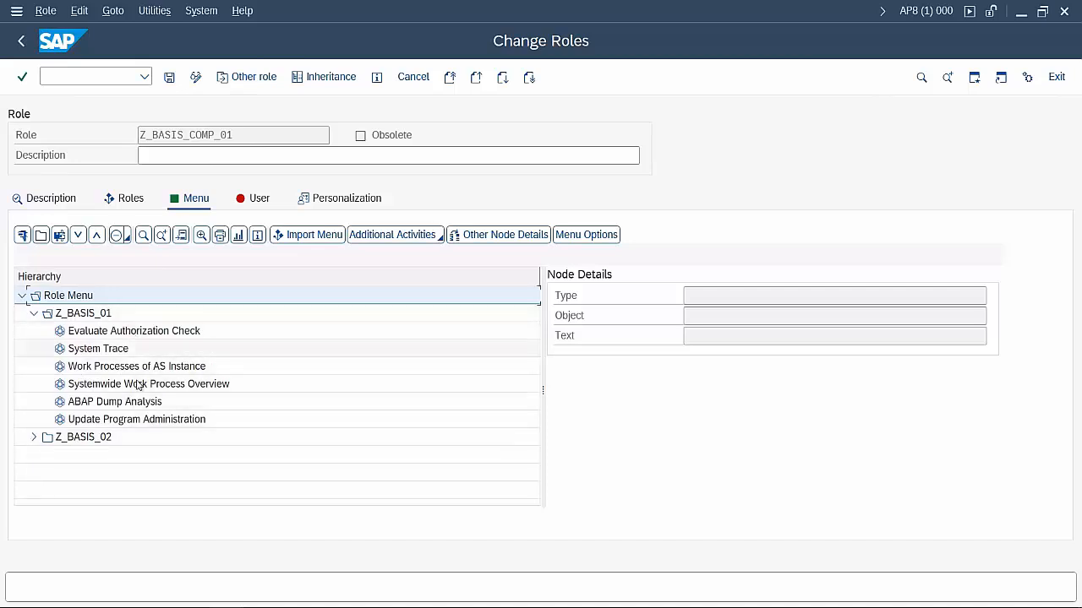
left_click(34, 437)
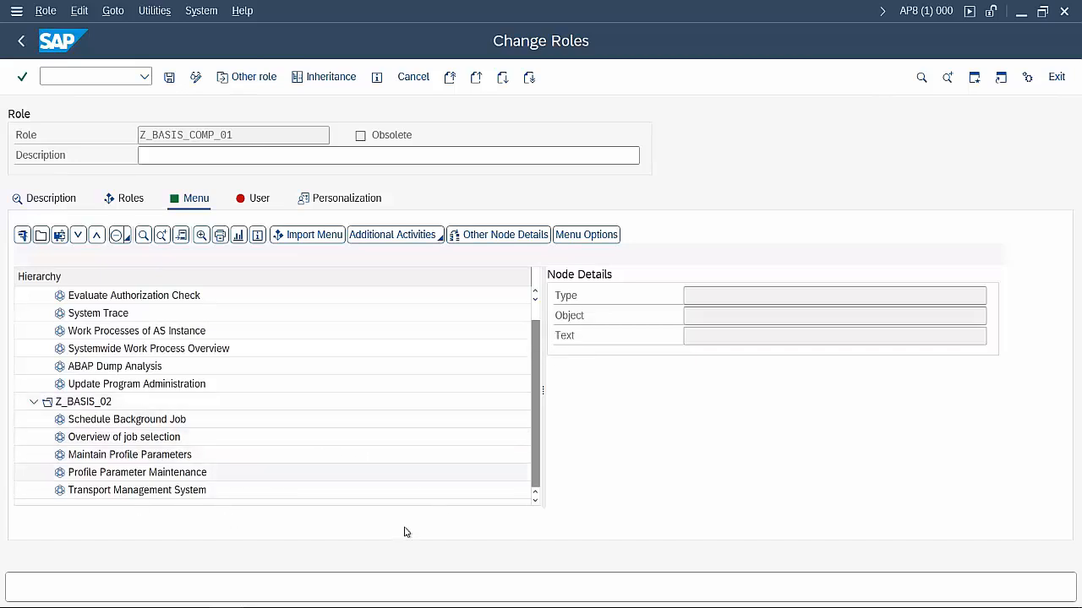
Assign the user to the composite role Z_BASIS_COMP_01 and run the user comparison, saving the role
left_click(264, 200)
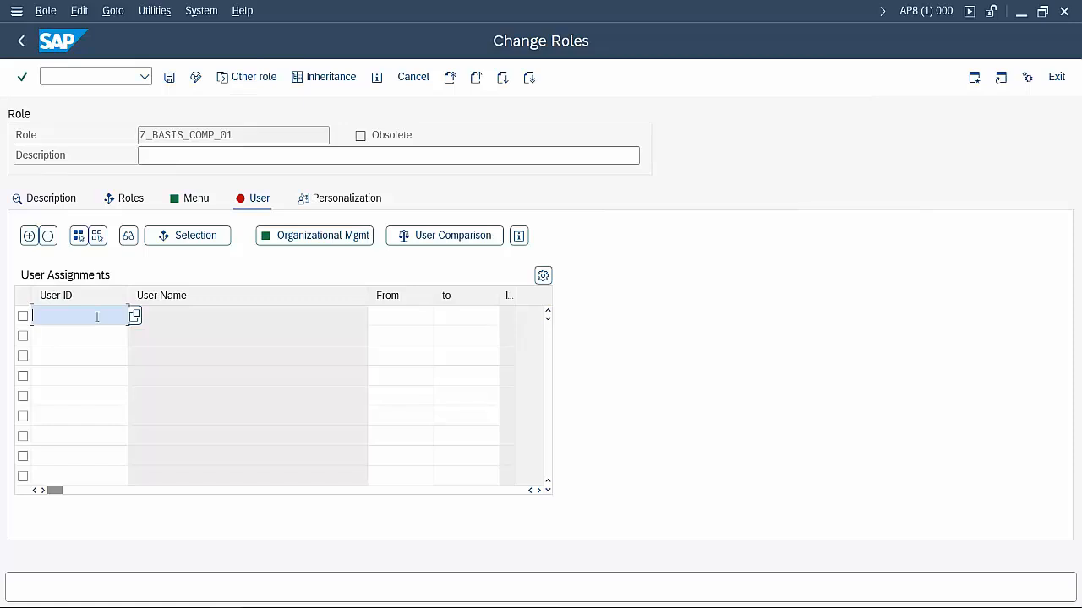
type("na")
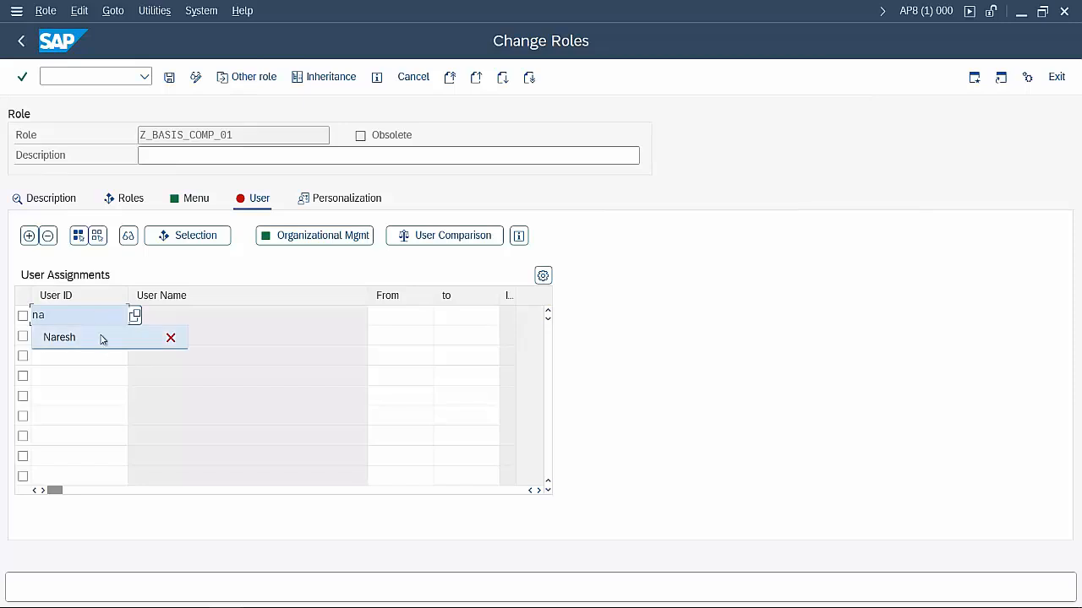
left_click(100, 337)
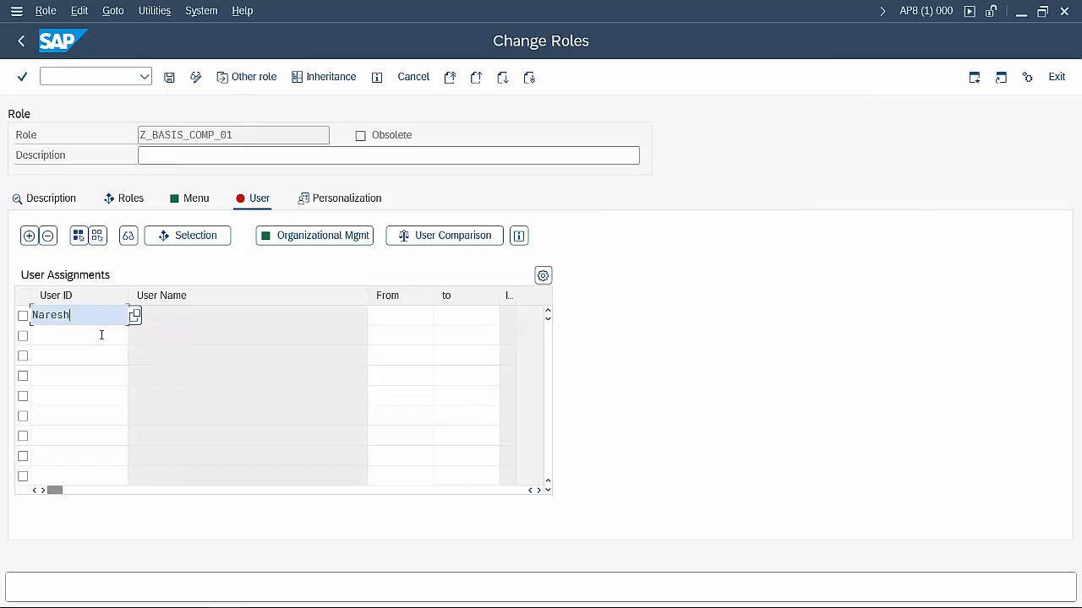
left_click(101, 335)
left_click(99, 316)
key("Return")
left_click(23, 316)
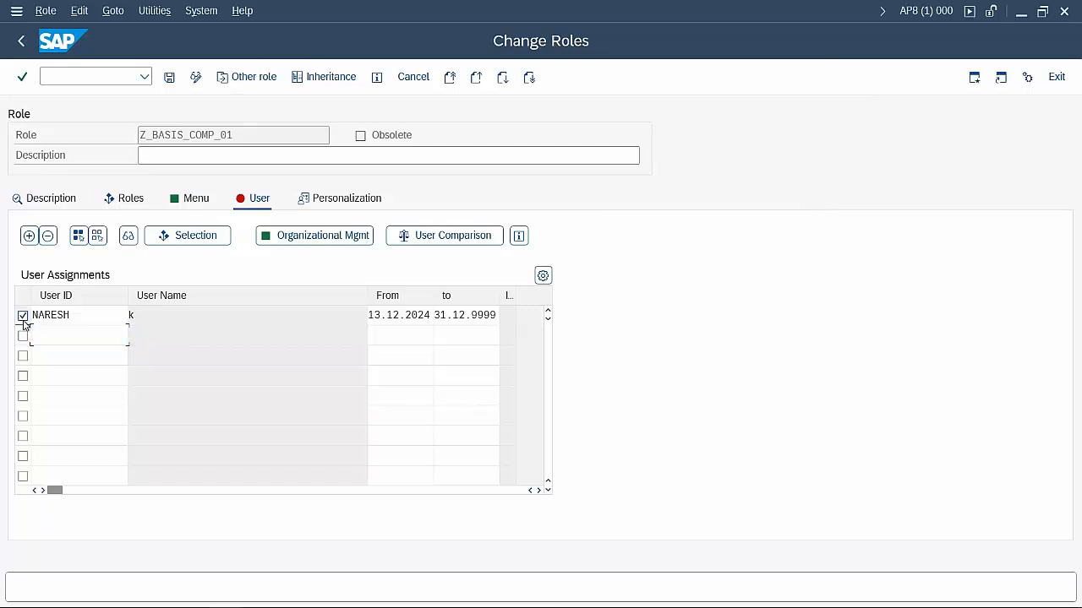
left_click(436, 238)
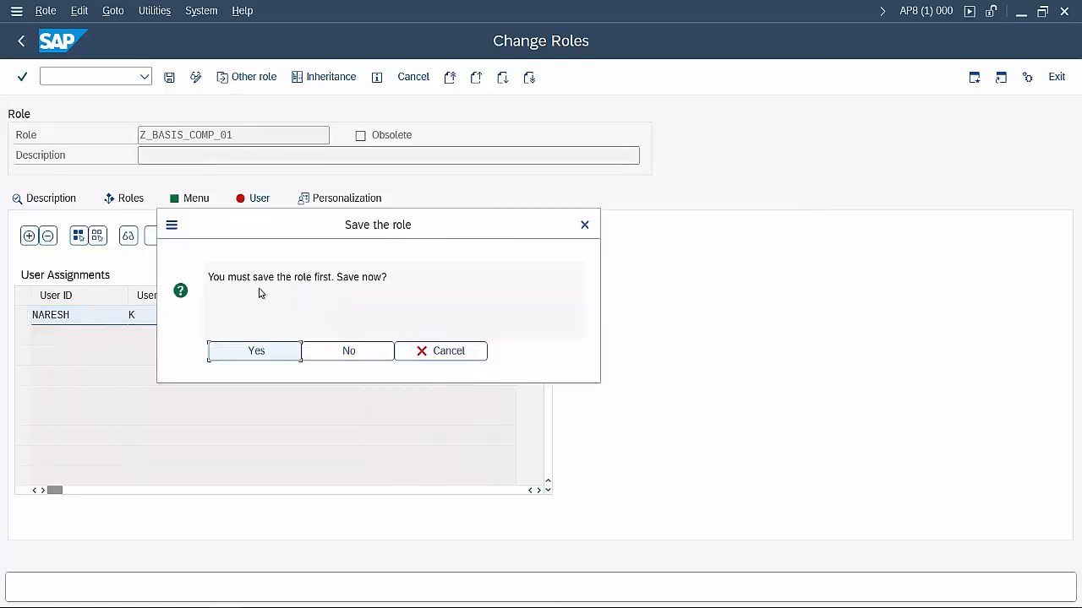
left_click(256, 351)
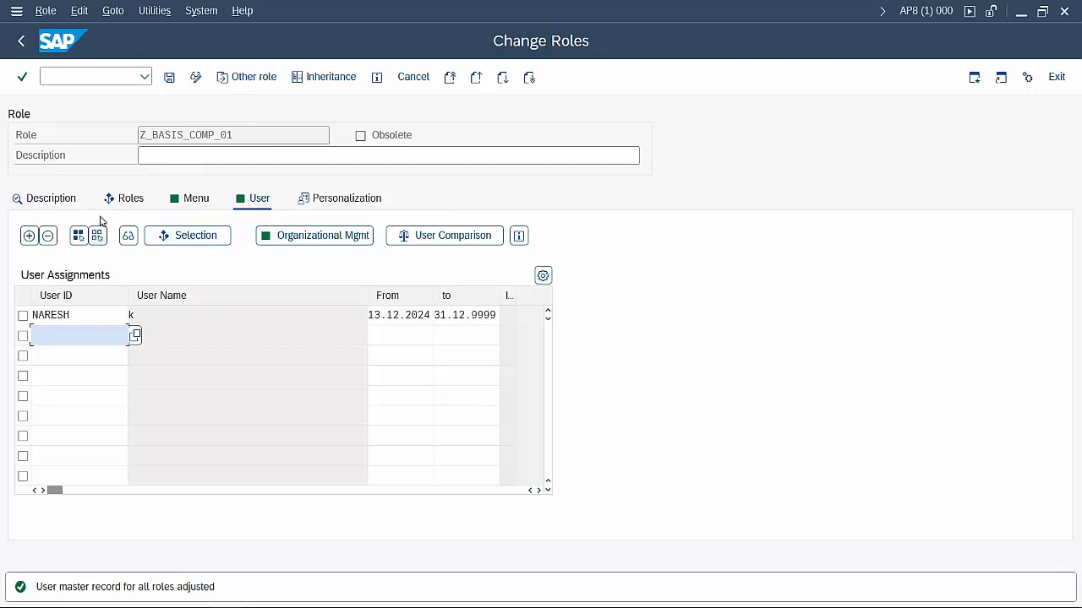
Leave role maintenance and open the assigned user for change in transaction SU01
left_click(21, 41)
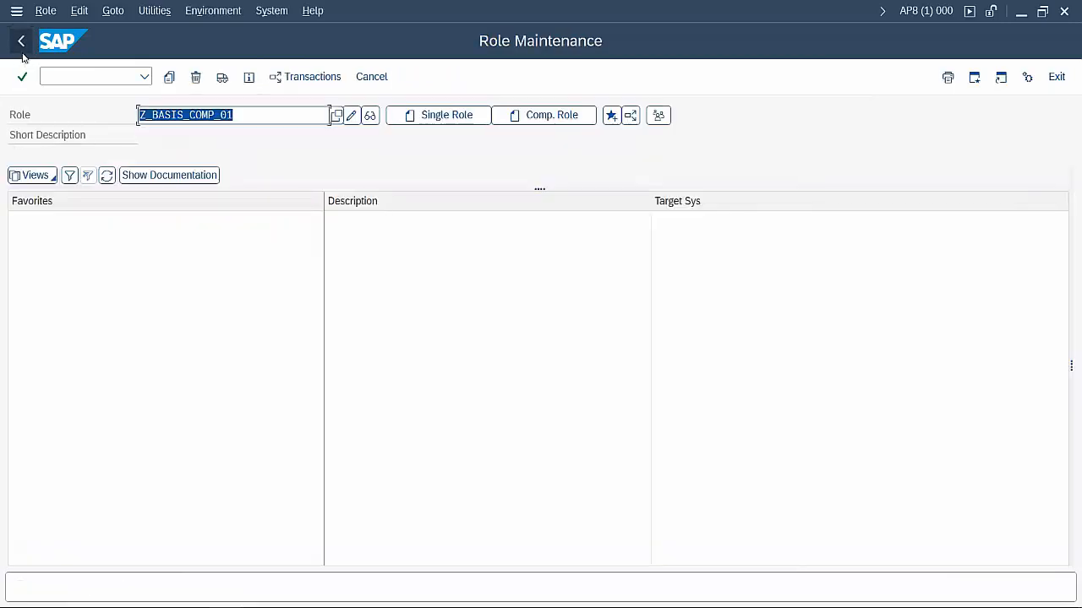
left_click(23, 51)
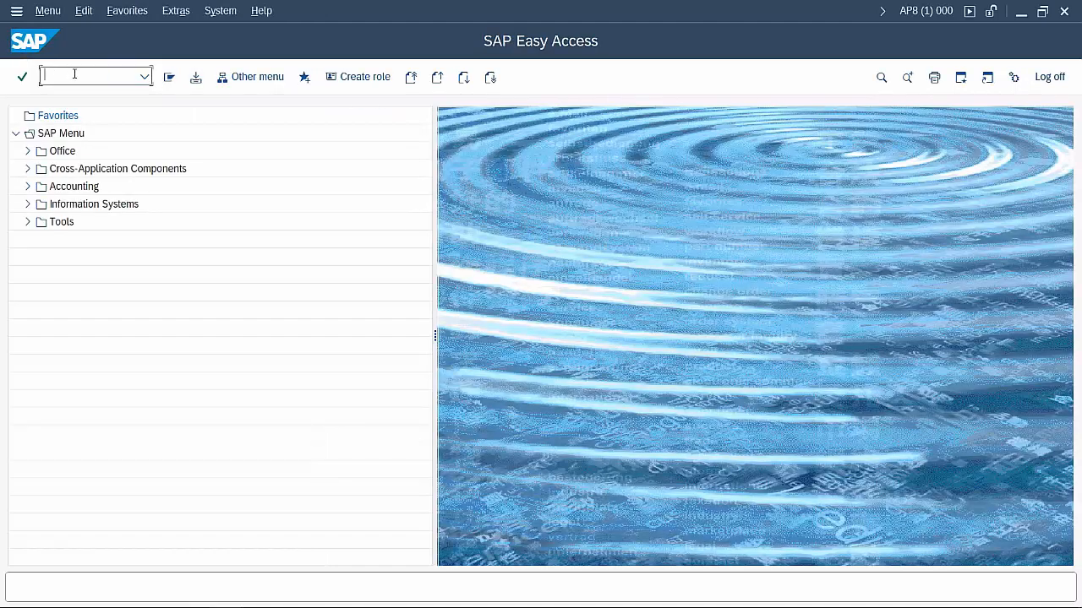
type("su01")
key("Return")
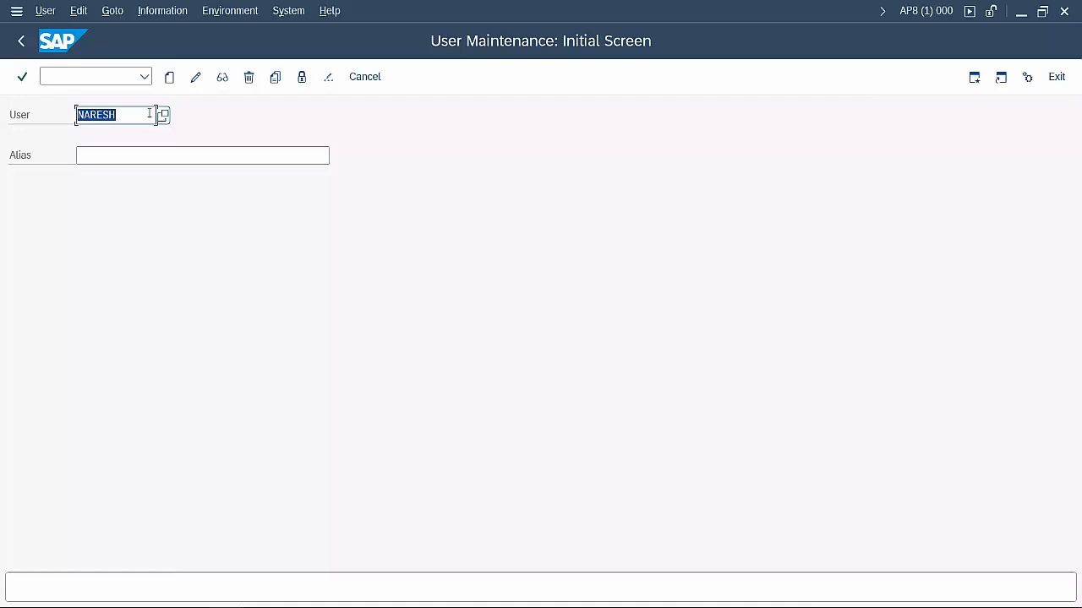
left_click(140, 124)
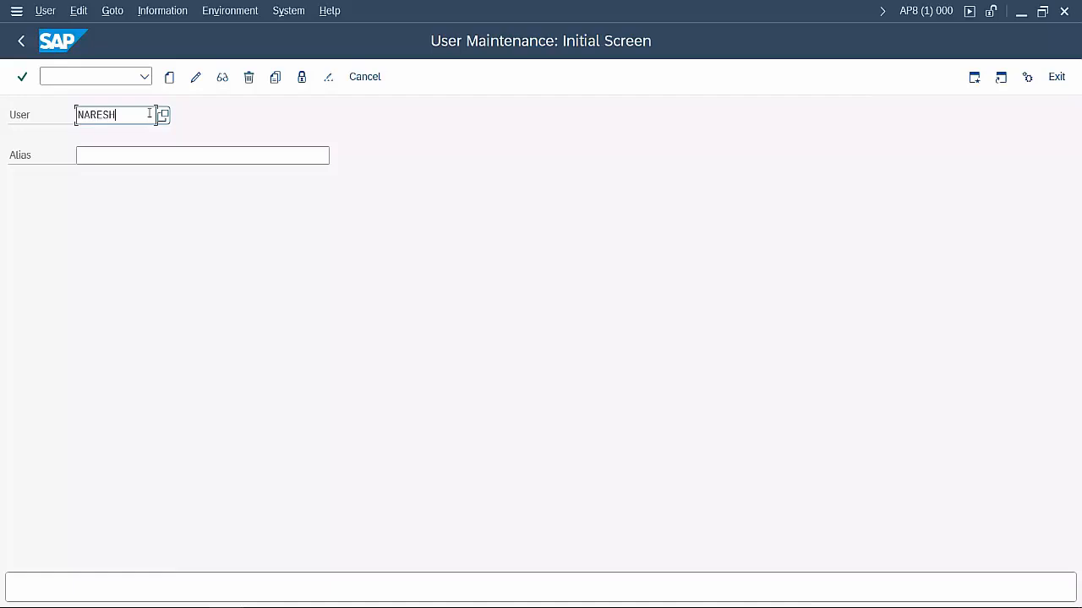
left_click(198, 79)
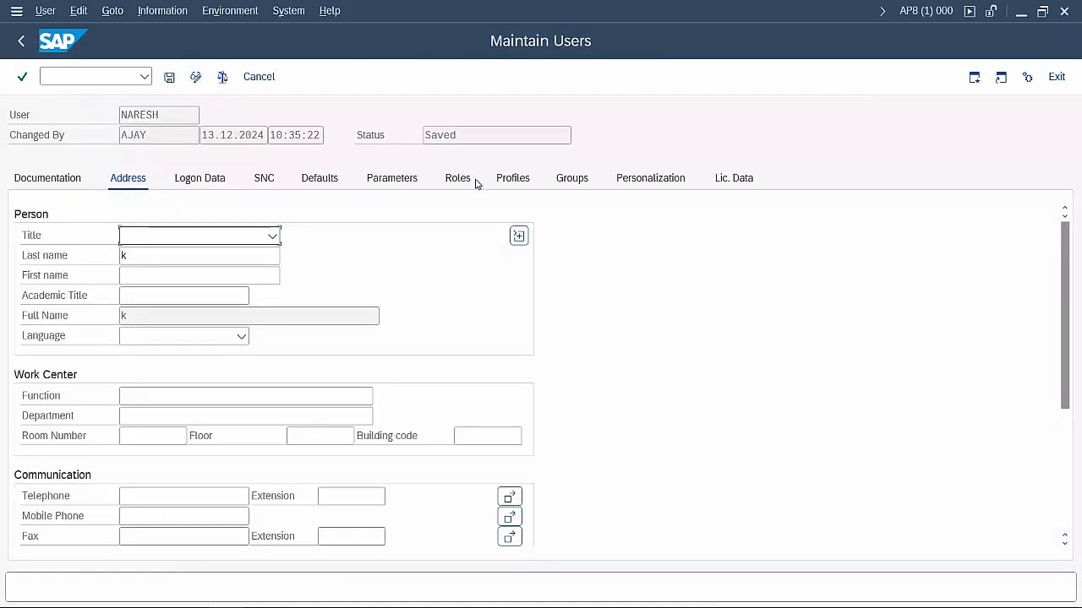
Review the user's role assignments, checking the entries Z_BASIS_01, Z_BASIS_02 and Z_BASIS_COMP_01
left_click(454, 184)
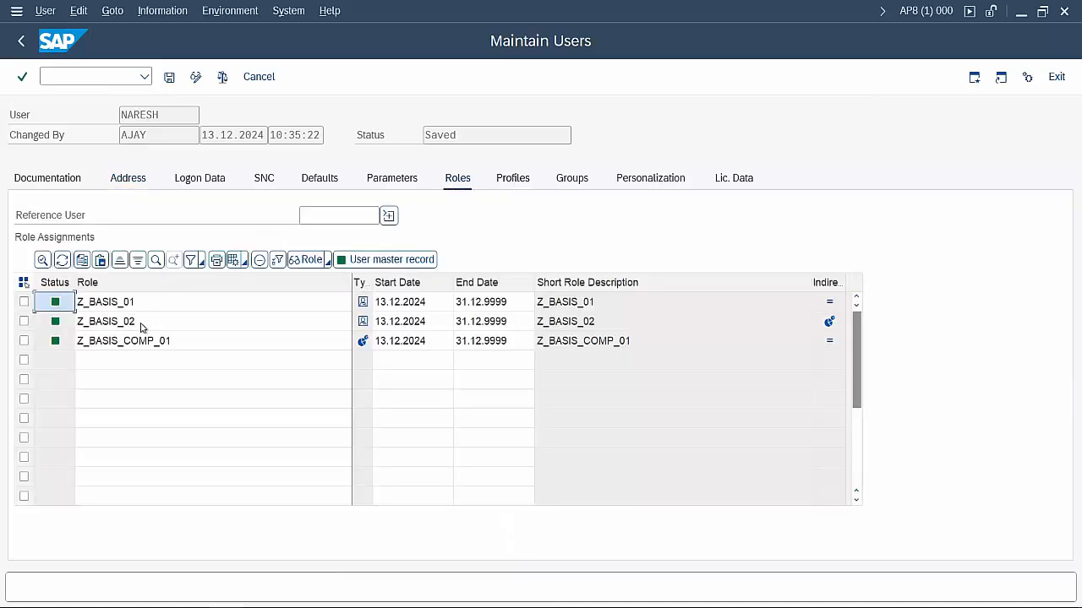
left_click(142, 326)
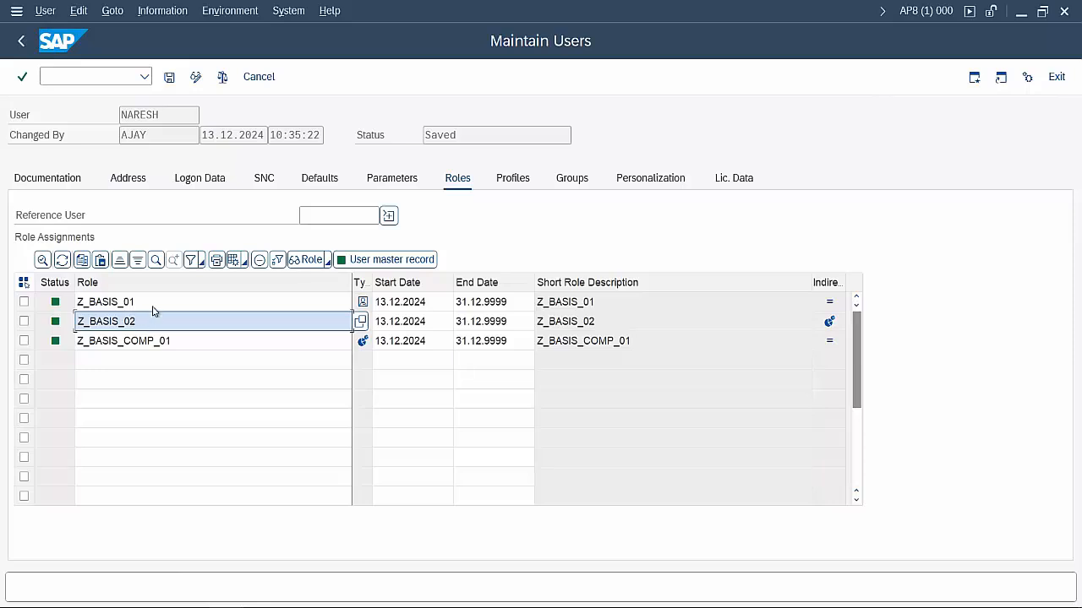
left_click(155, 307)
left_click(161, 325)
left_click(173, 347)
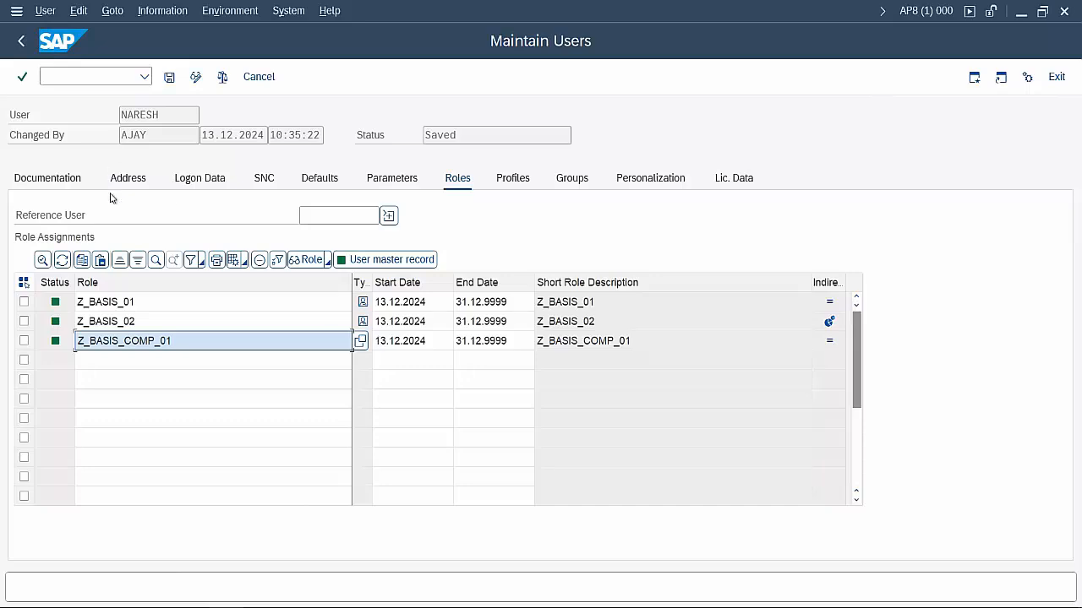
Display Z_BASIS_COMP_01 from the user's assignments and inspect its single roles and the Schedule Background Job entry in the Z_BASIS_02 menu
double_click(99, 343)
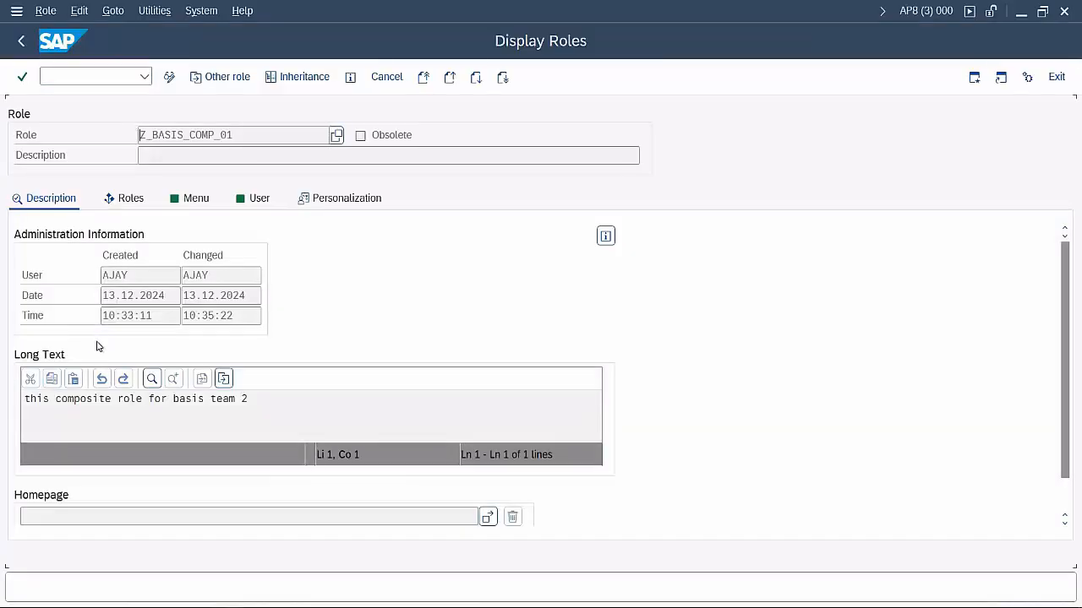
left_click(187, 203)
left_click(128, 199)
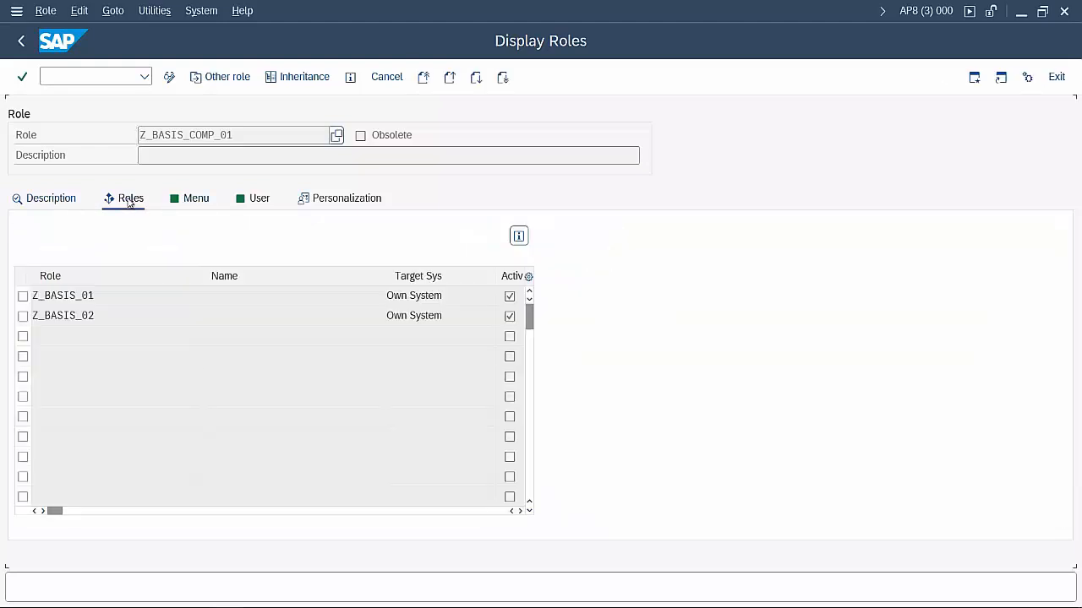
left_click(186, 202)
left_click(35, 332)
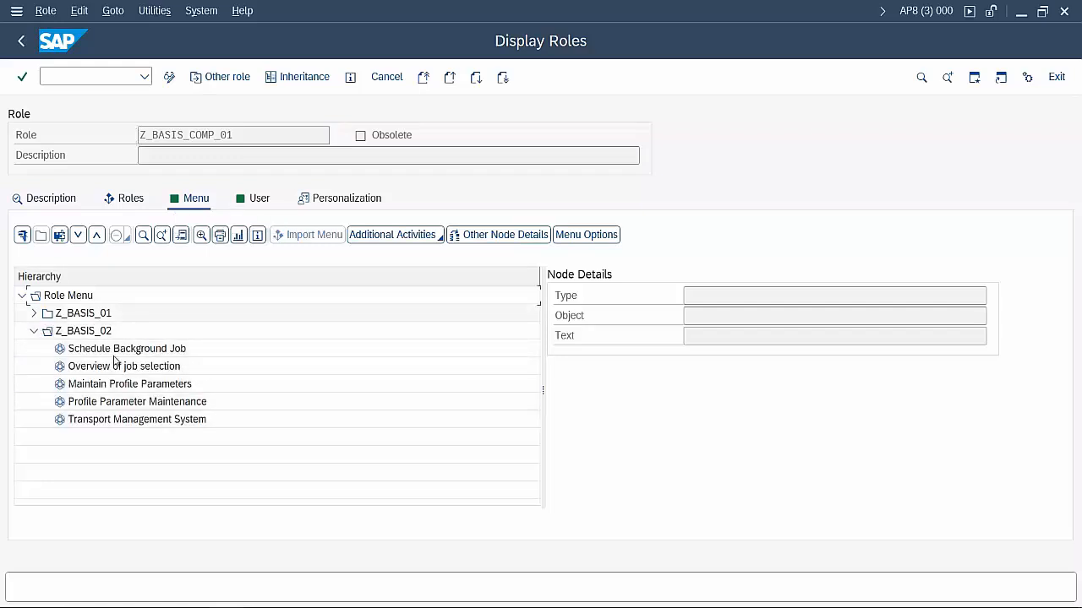
left_click(154, 352)
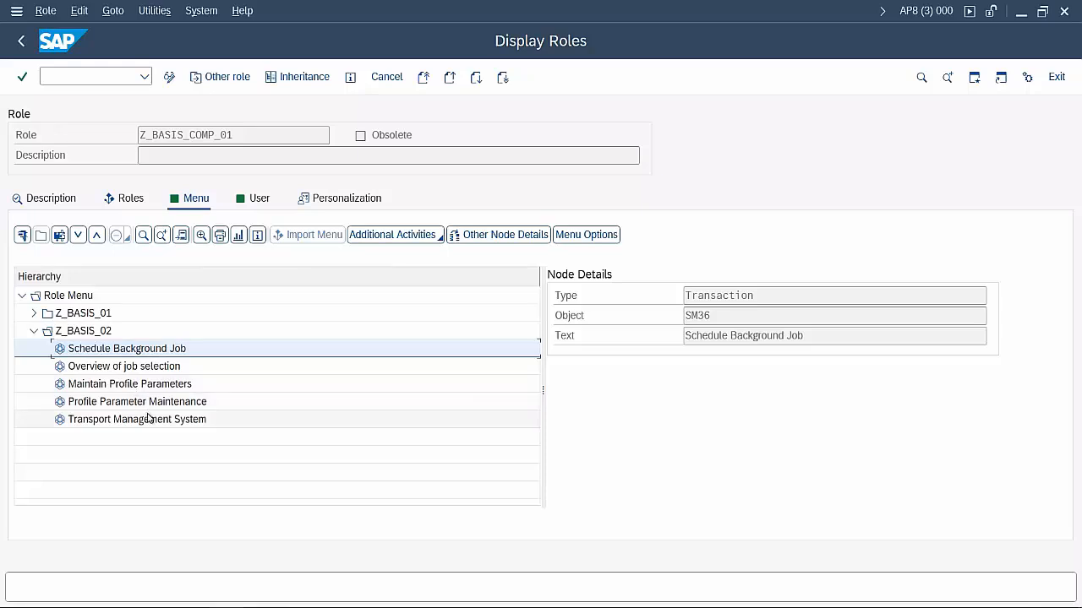
Switch to the session showing Update Program Administration and exit it to SAP Easy Access
left_click(242, 607)
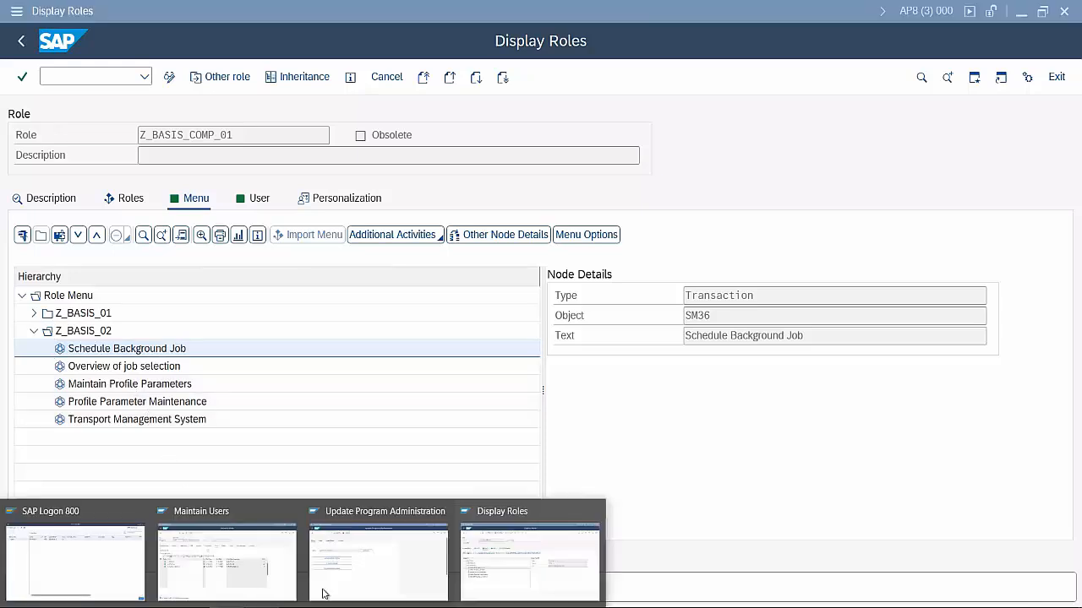
left_click(475, 566)
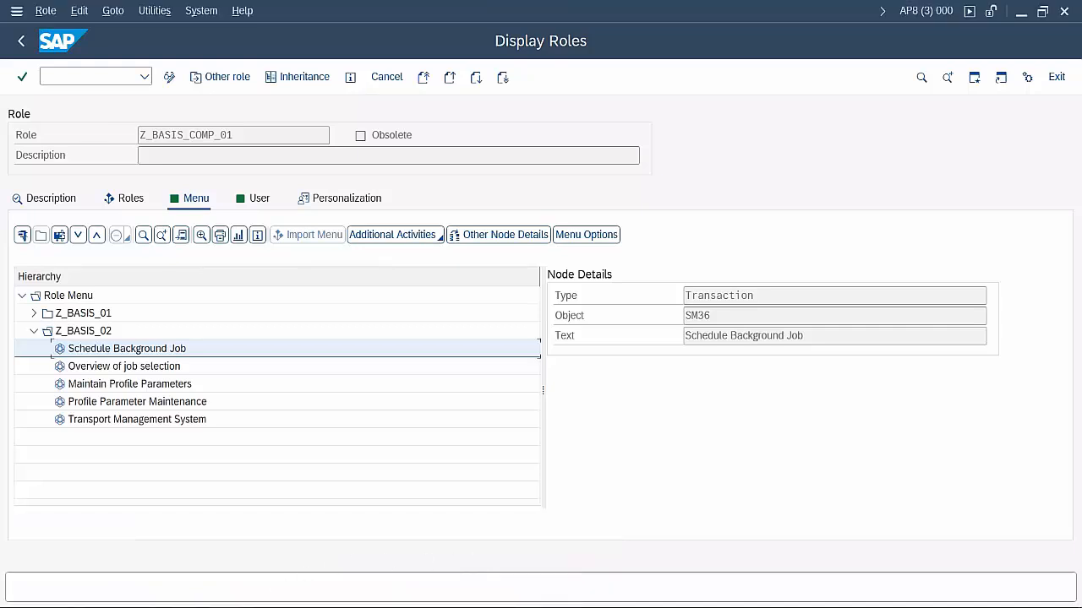
left_click(229, 607)
left_click(373, 551)
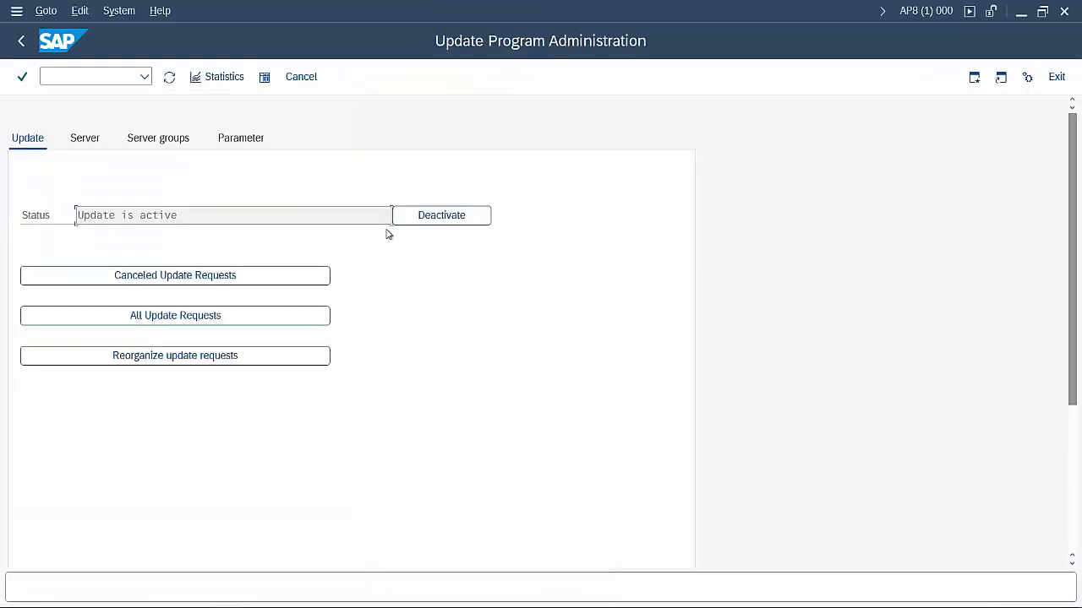
left_click(23, 42)
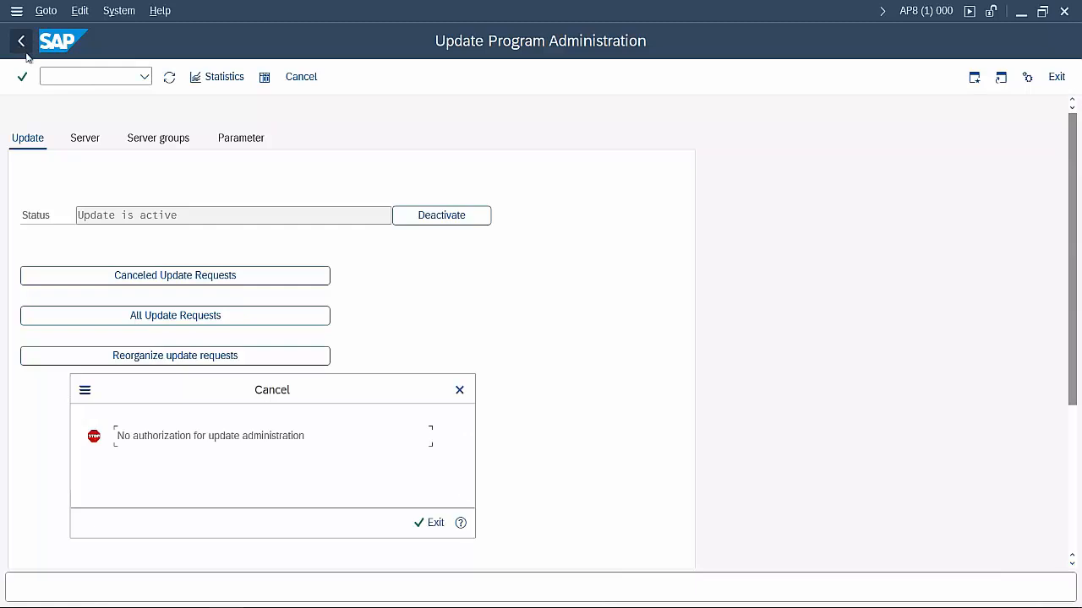
left_click(431, 523)
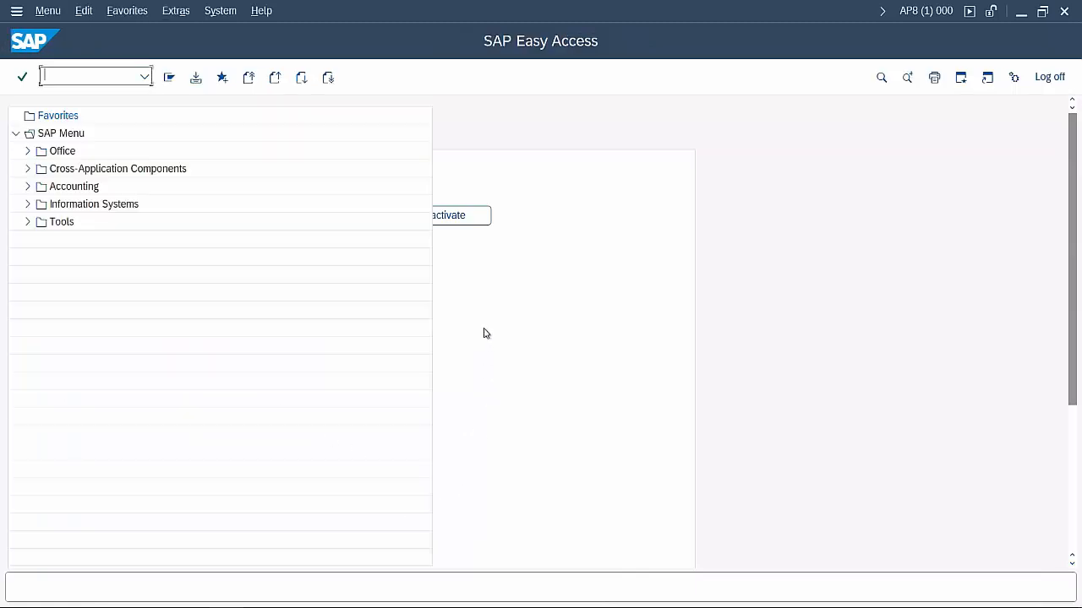
Test the user's access to the Z_BASIS_02 transactions by running SM36 and SM37
type("sm36")
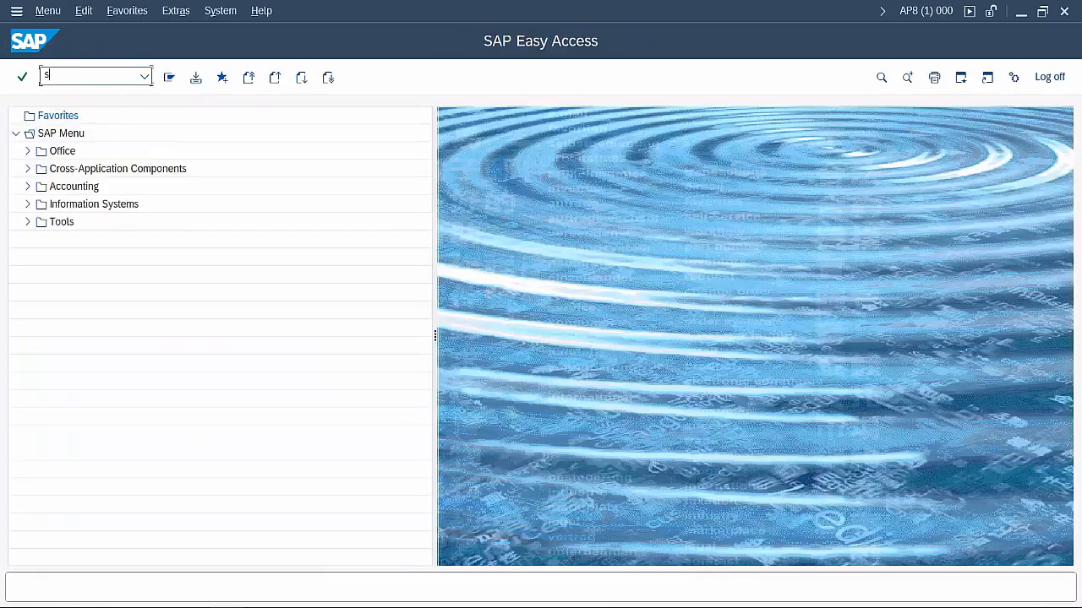
key("Return")
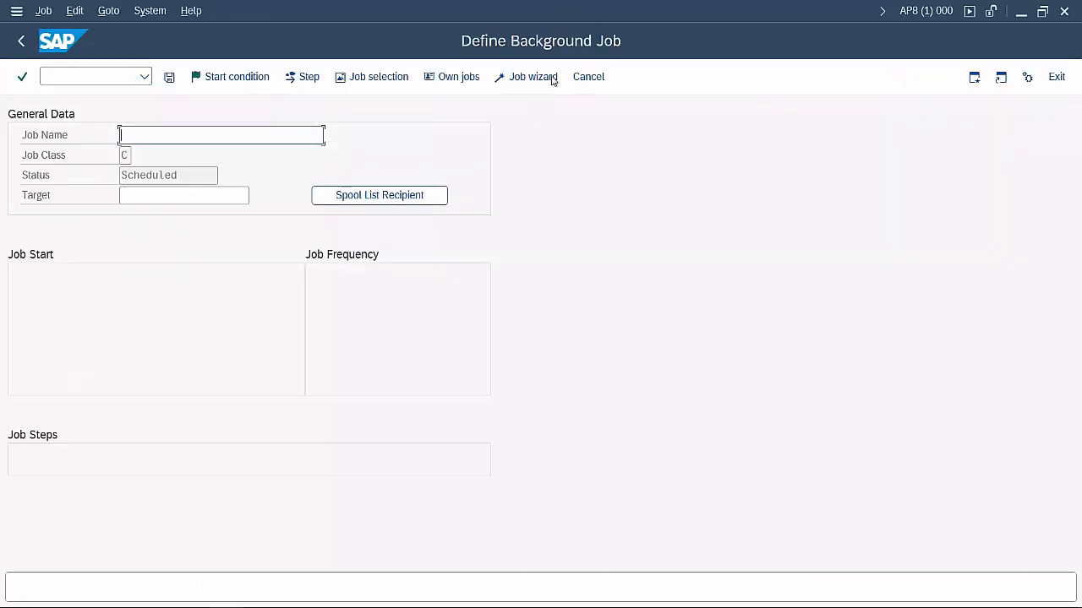
left_click(22, 53)
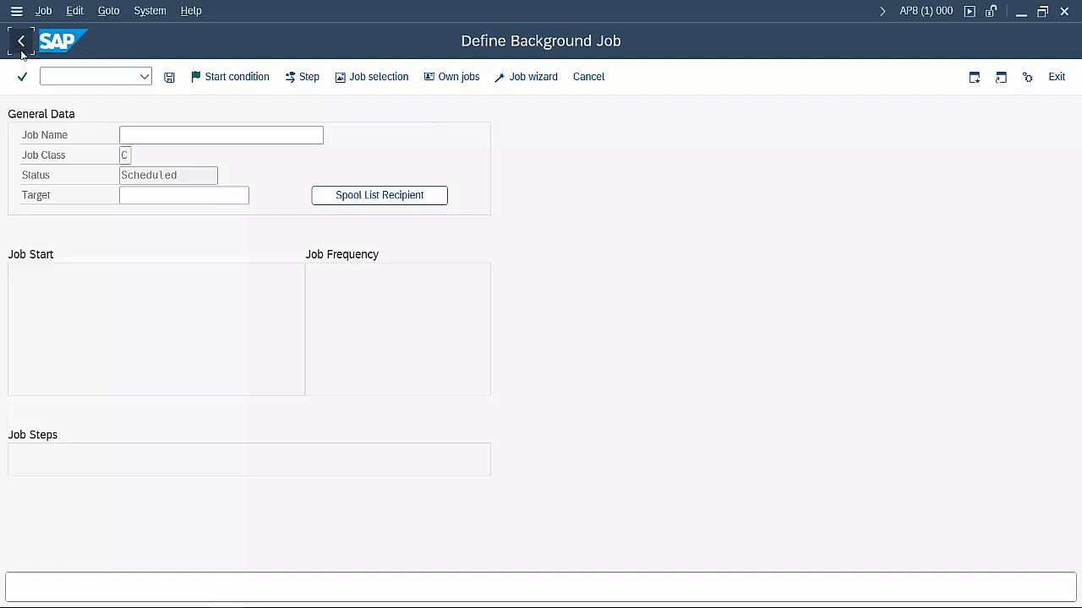
type("sm37")
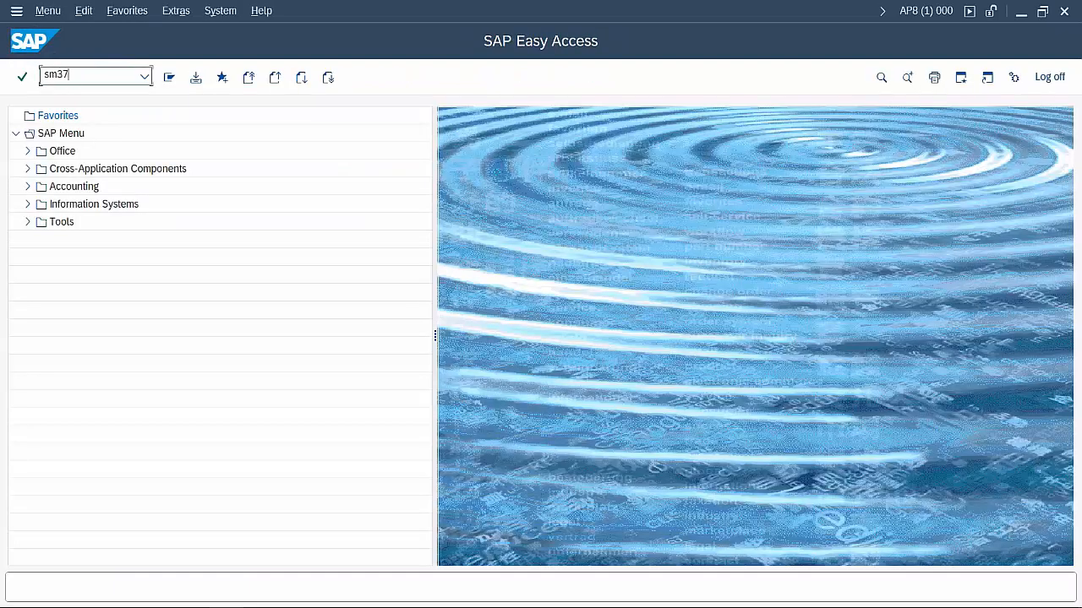
key("Return")
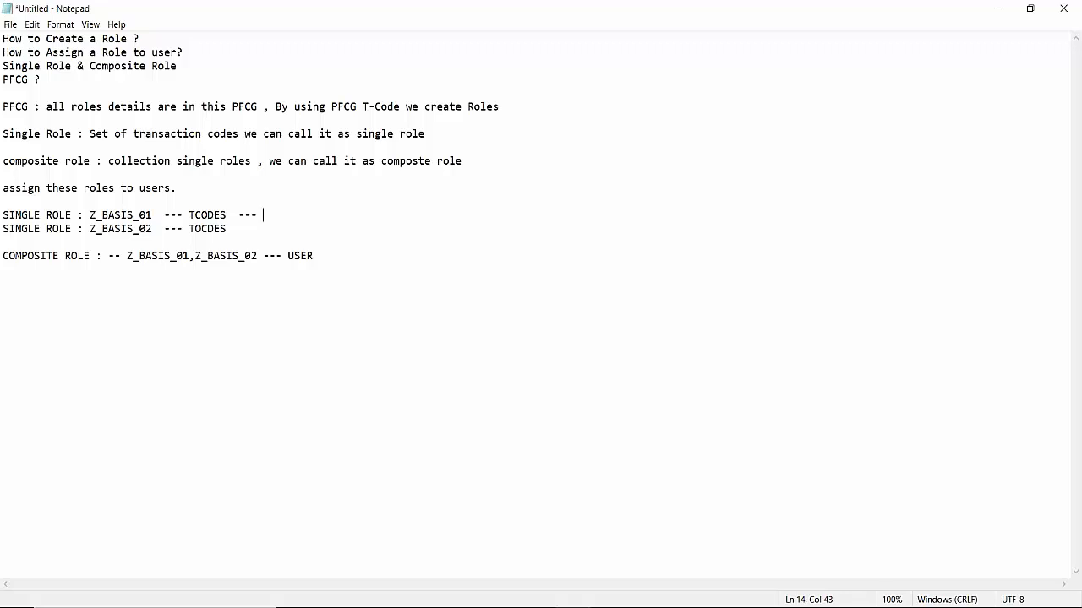
In the Notepad notes, add "Generate Profile" at the end of the SINGLE ROLE line for Z_BASIS_01
key("Caps_Lock")
type("P")
key("Caps_Lock")
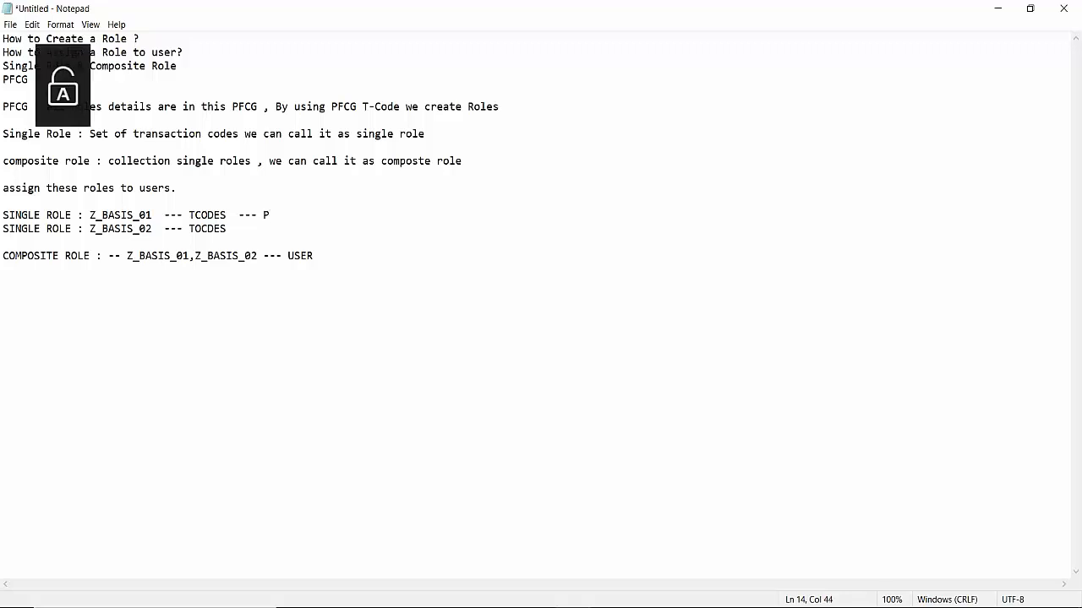
type("rofile")
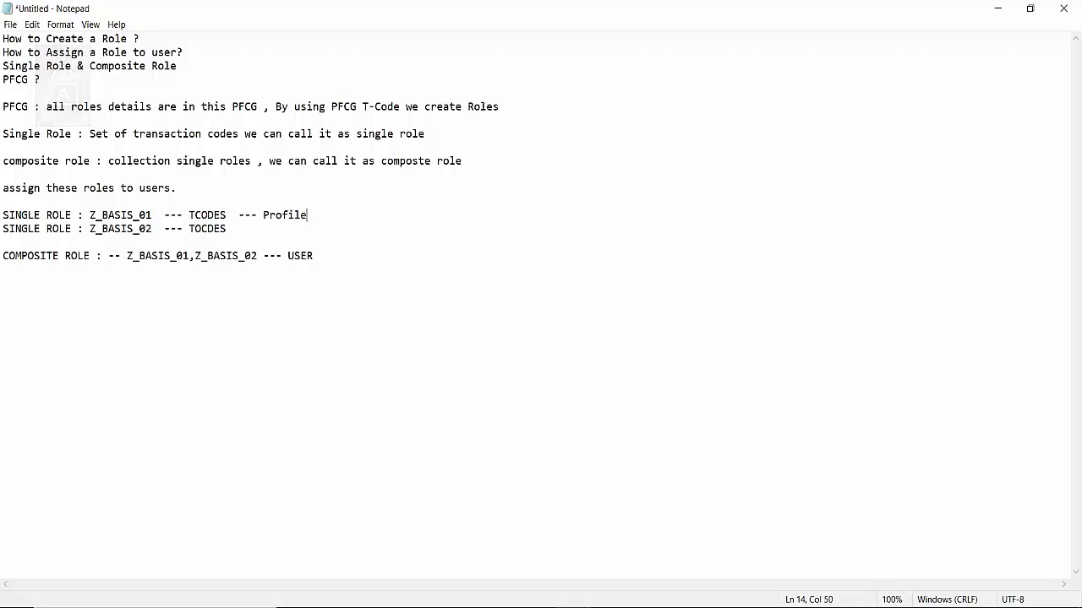
left_click(263, 216)
type("generate")
left_click_drag(269, 216, 263, 216)
key("Caps_Lock")
type("G")
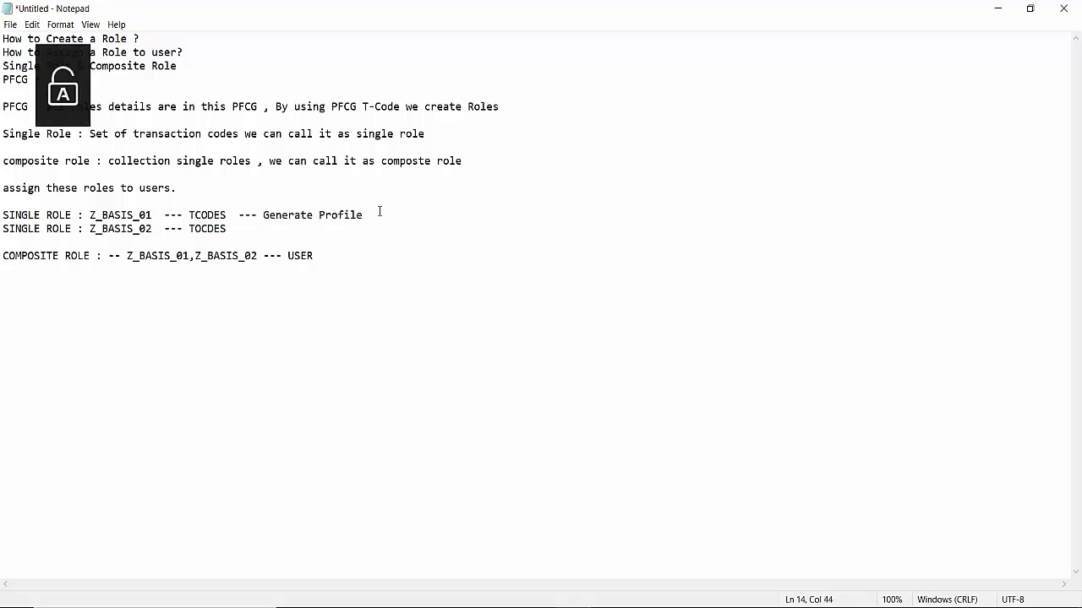
left_click(380, 212)
key("Caps_Lock")
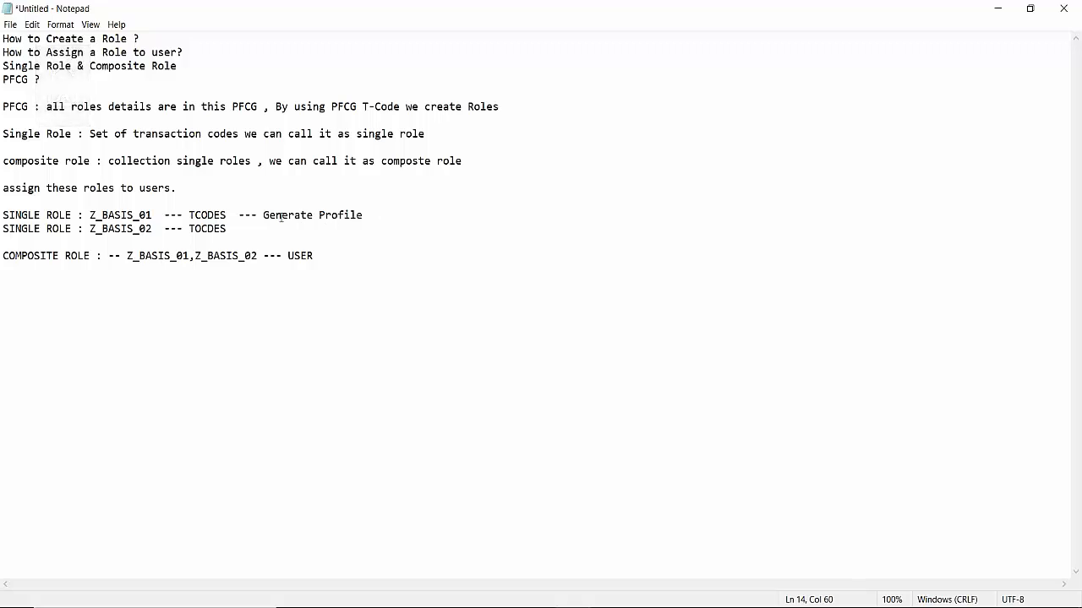
Copy "--- Generate Profile" from the Z_BASIS_01 line to the end of the Z_BASIS_02 line
left_click_drag(239, 216, 365, 220)
key("ctrl+c")
left_click(246, 230)
key("ctrl+v")
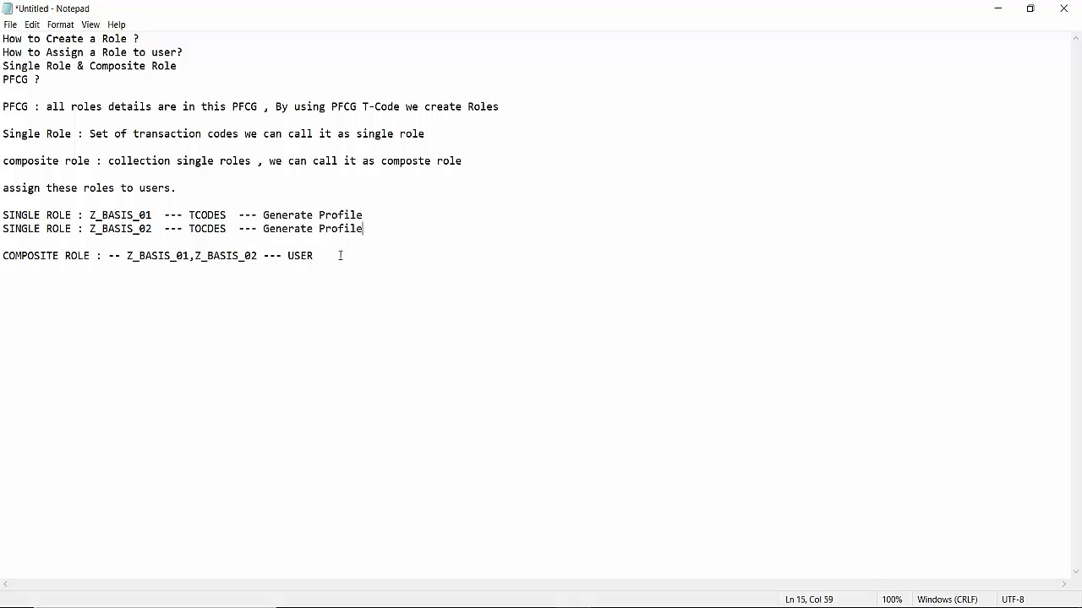
Add trailing dashes after "Generate Profile" on the single-role lines and switch to the role.png diagram in Photos
type("--")
left_click(414, 218)
type("- T-")
key("alt+Tab")
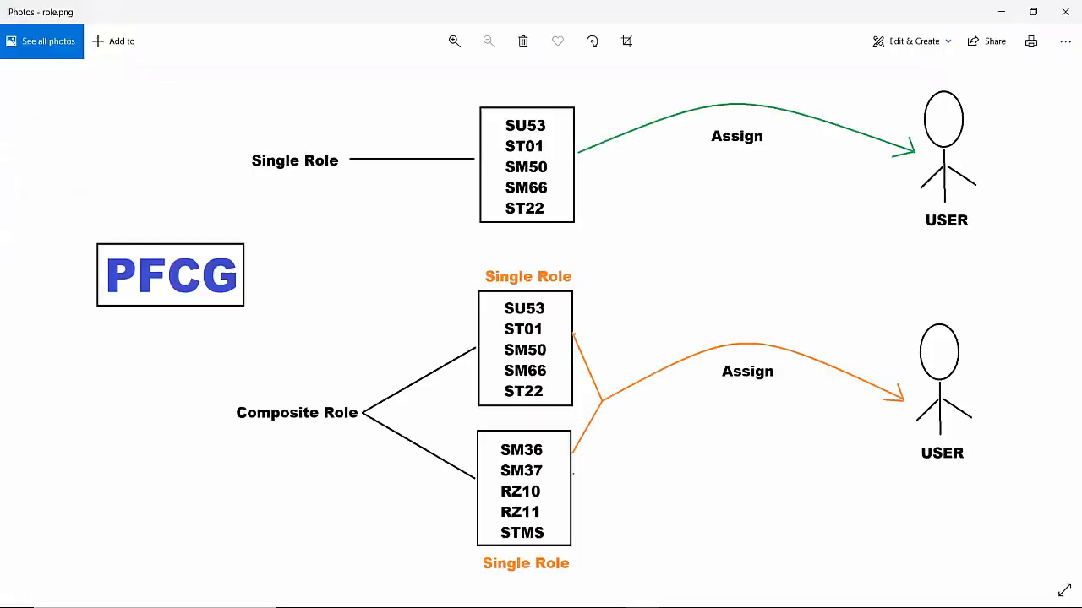